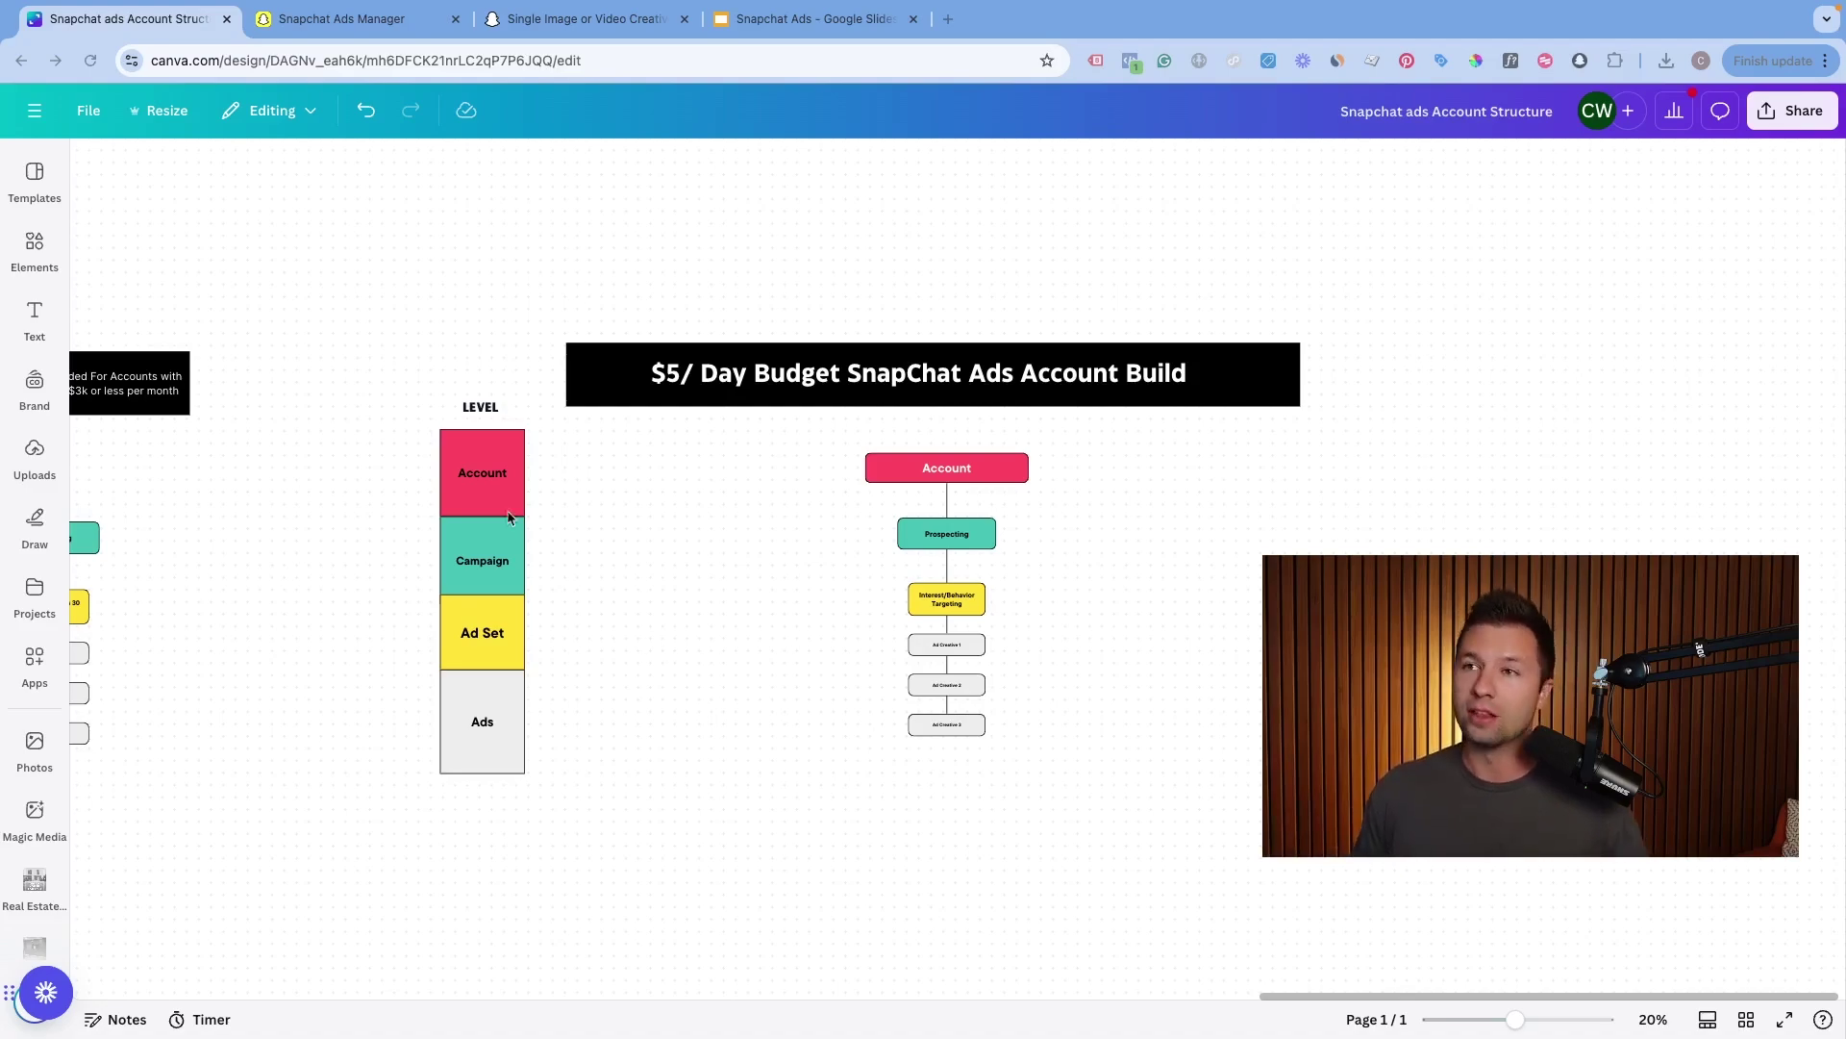
Leave the Canva account-structure diagram and switch to the Snapchat Ads Manager Create Ads page
{"action": "key", "text": "ctrl+Right"}
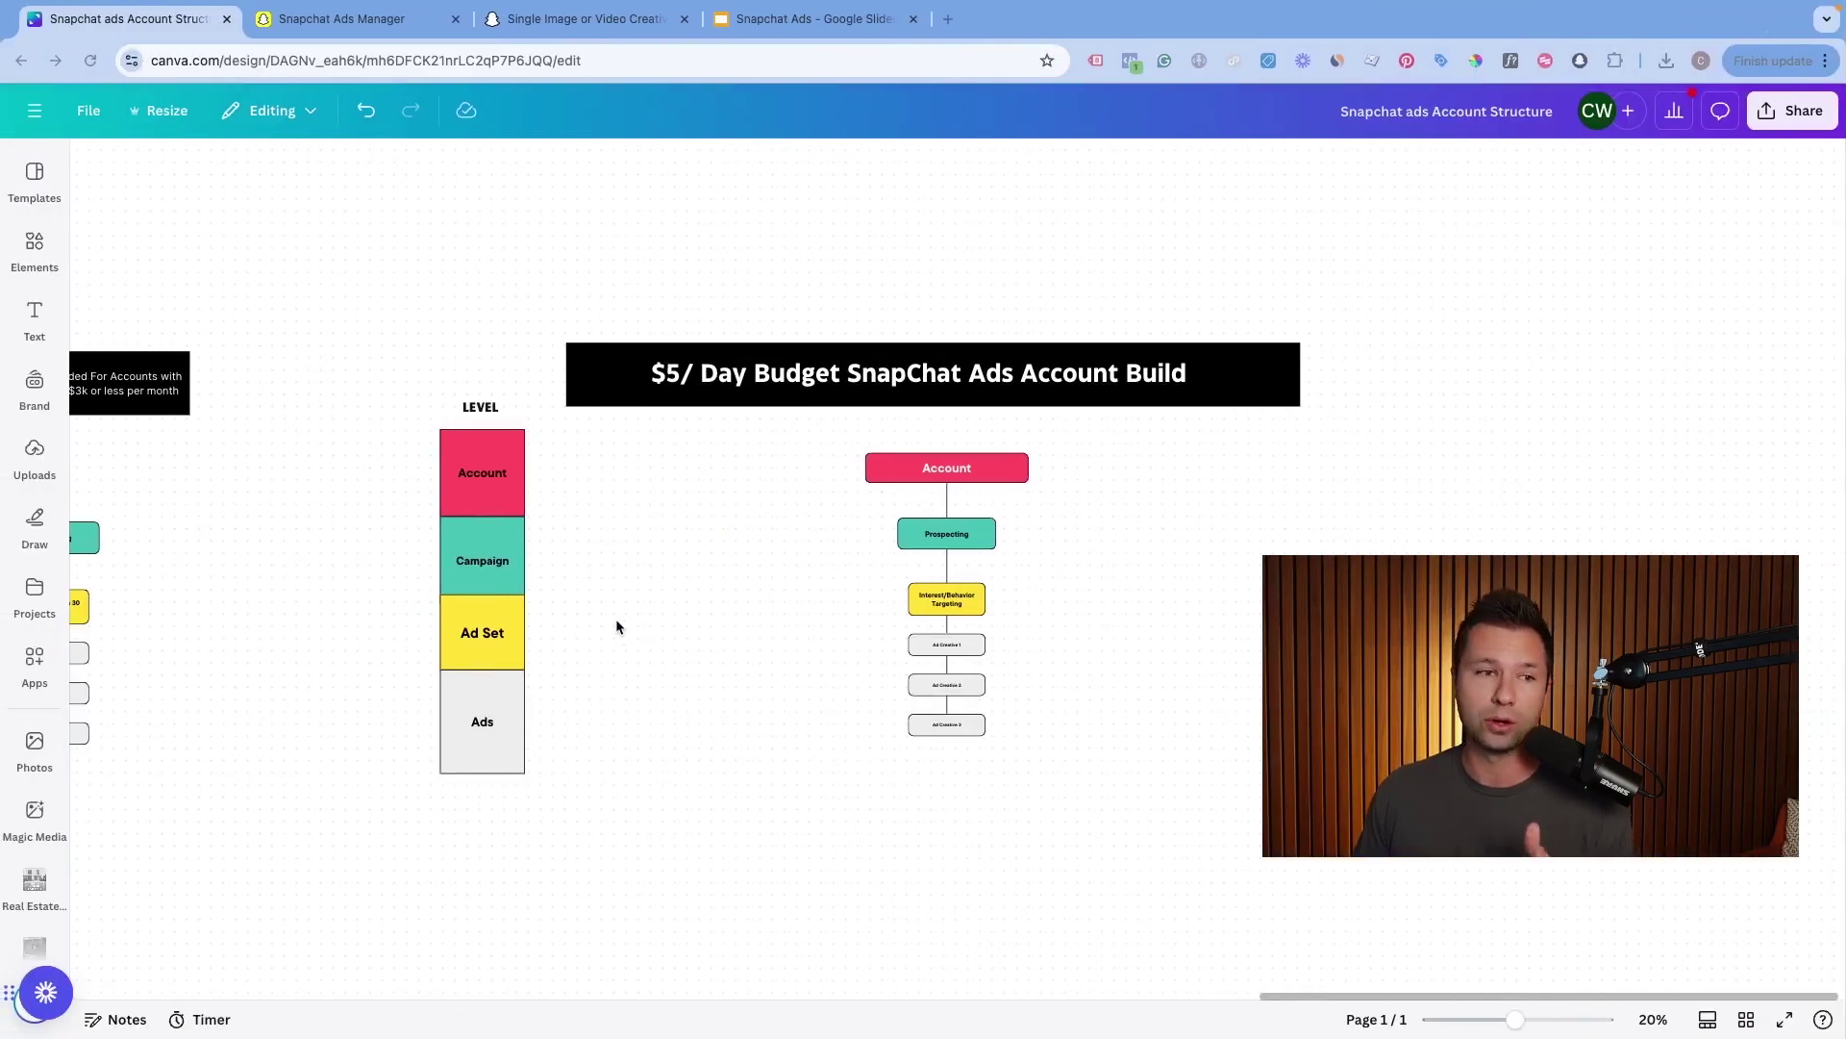
{"action": "left_click", "coordinate": [406, 25]}
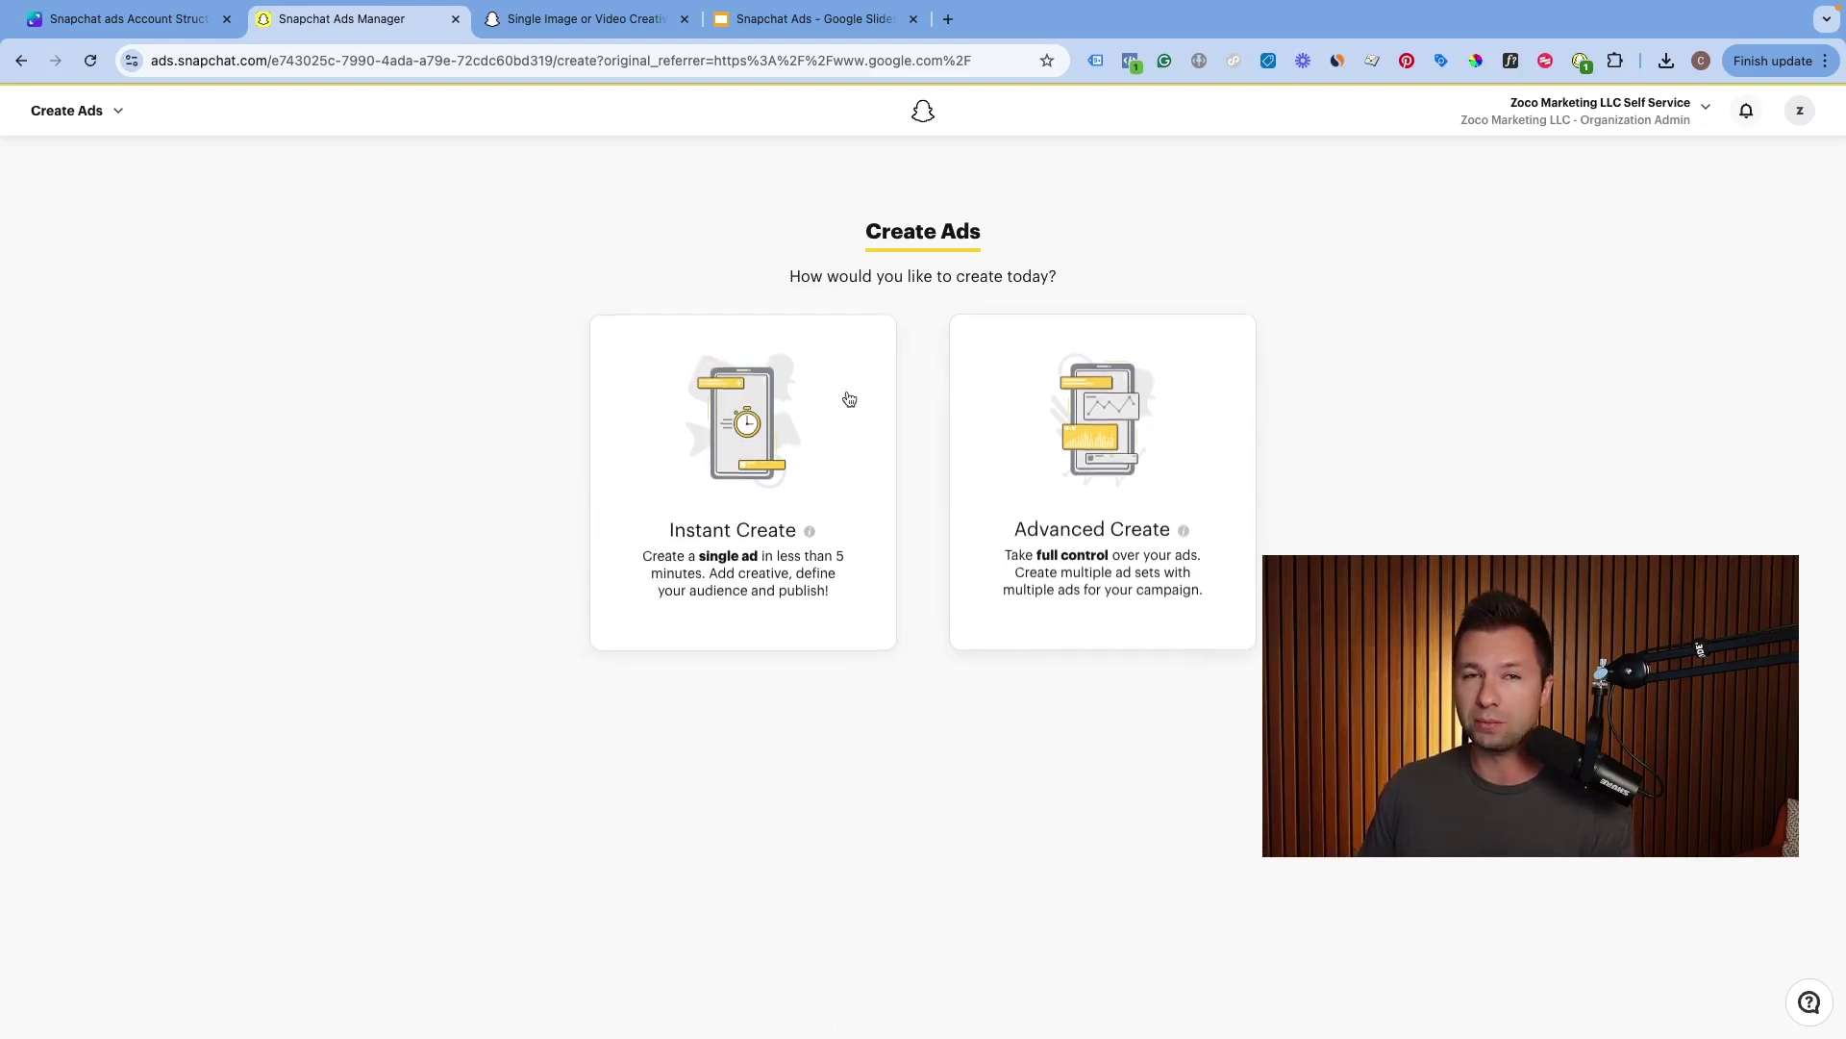
Choose Advanced Create to build a full multi-ad-set campaign
{"action": "left_click", "coordinate": [118, 112]}
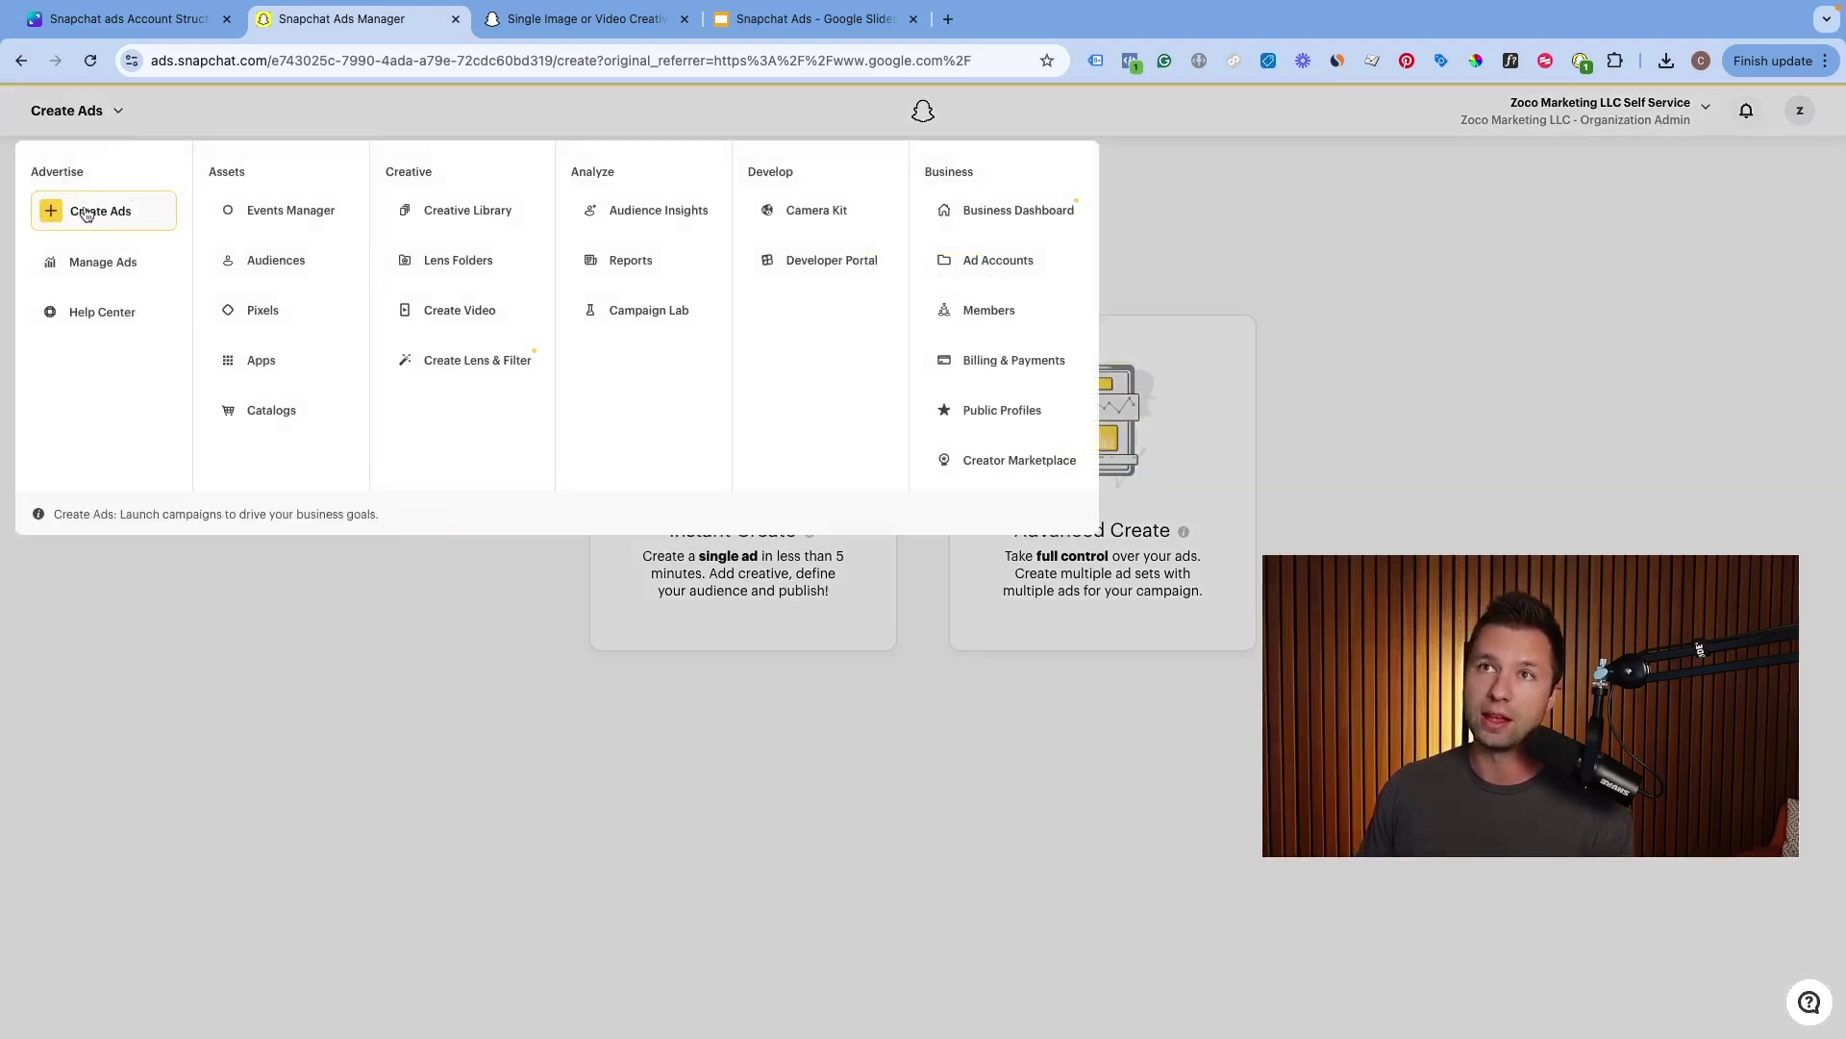
{"action": "left_click", "coordinate": [411, 666]}
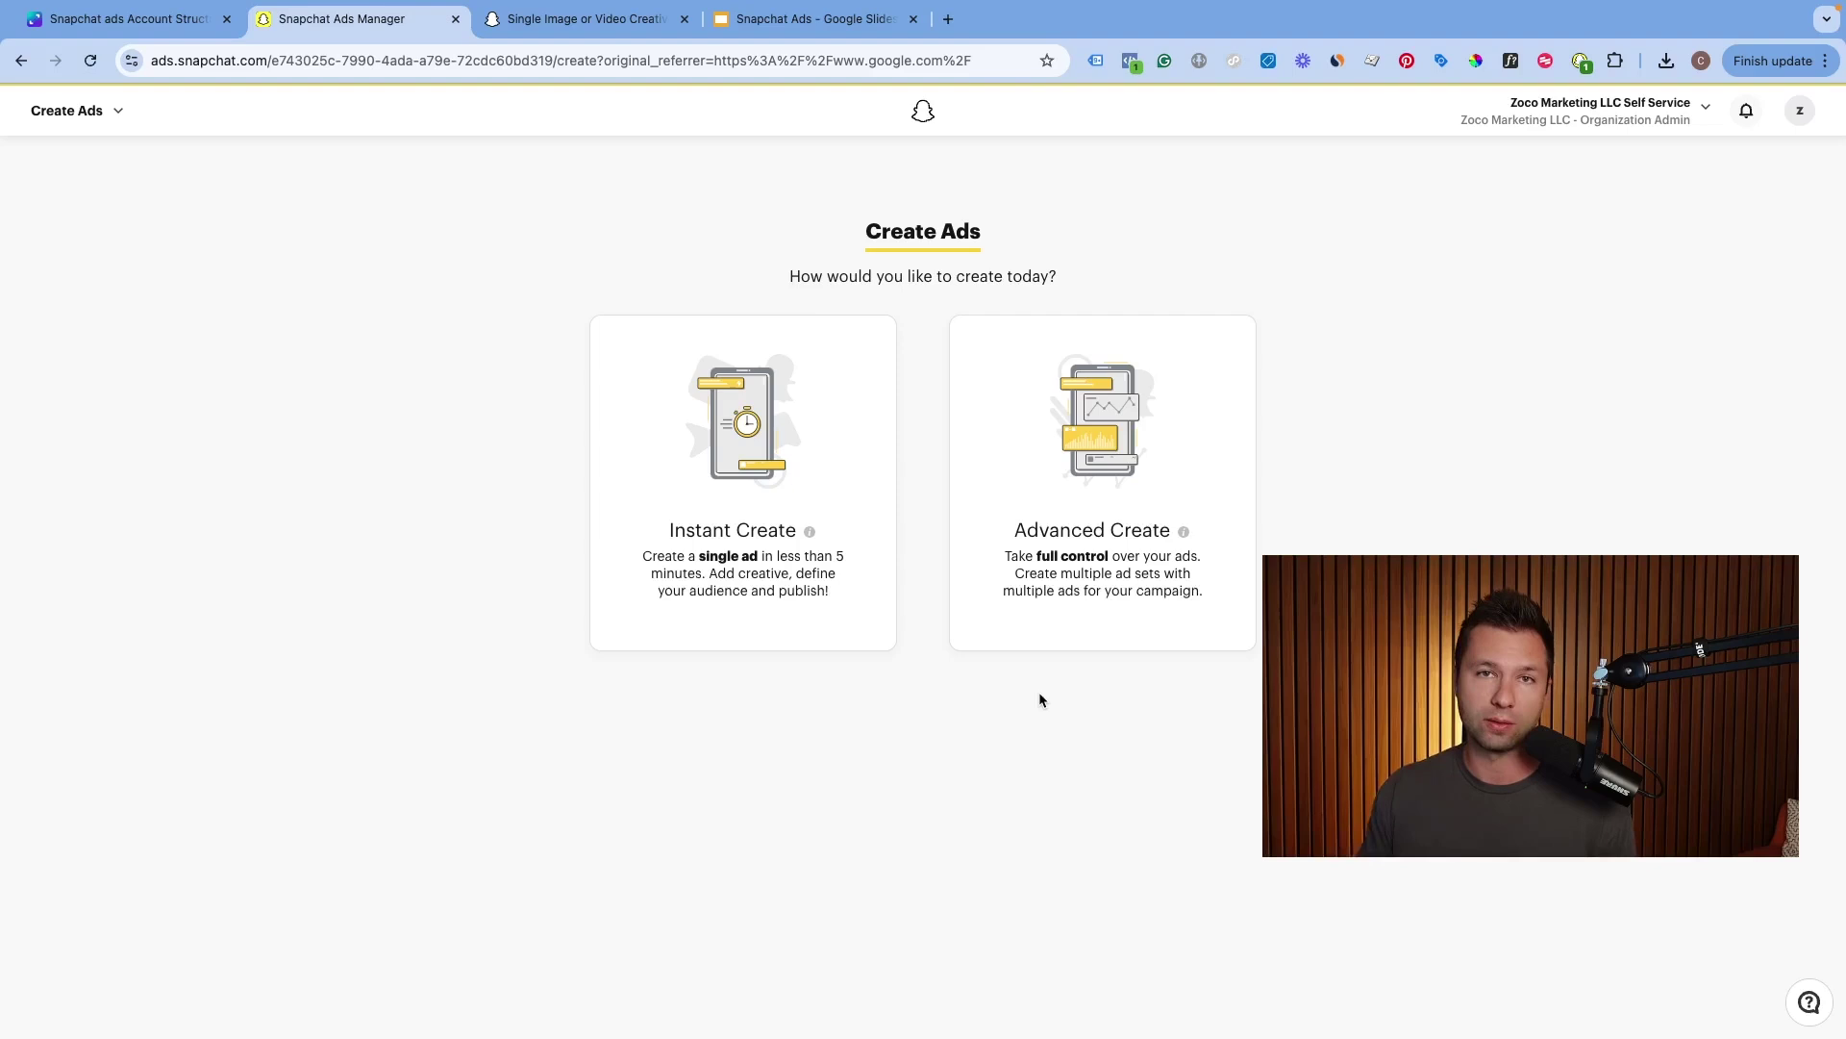
{"action": "left_click", "coordinate": [1108, 494]}
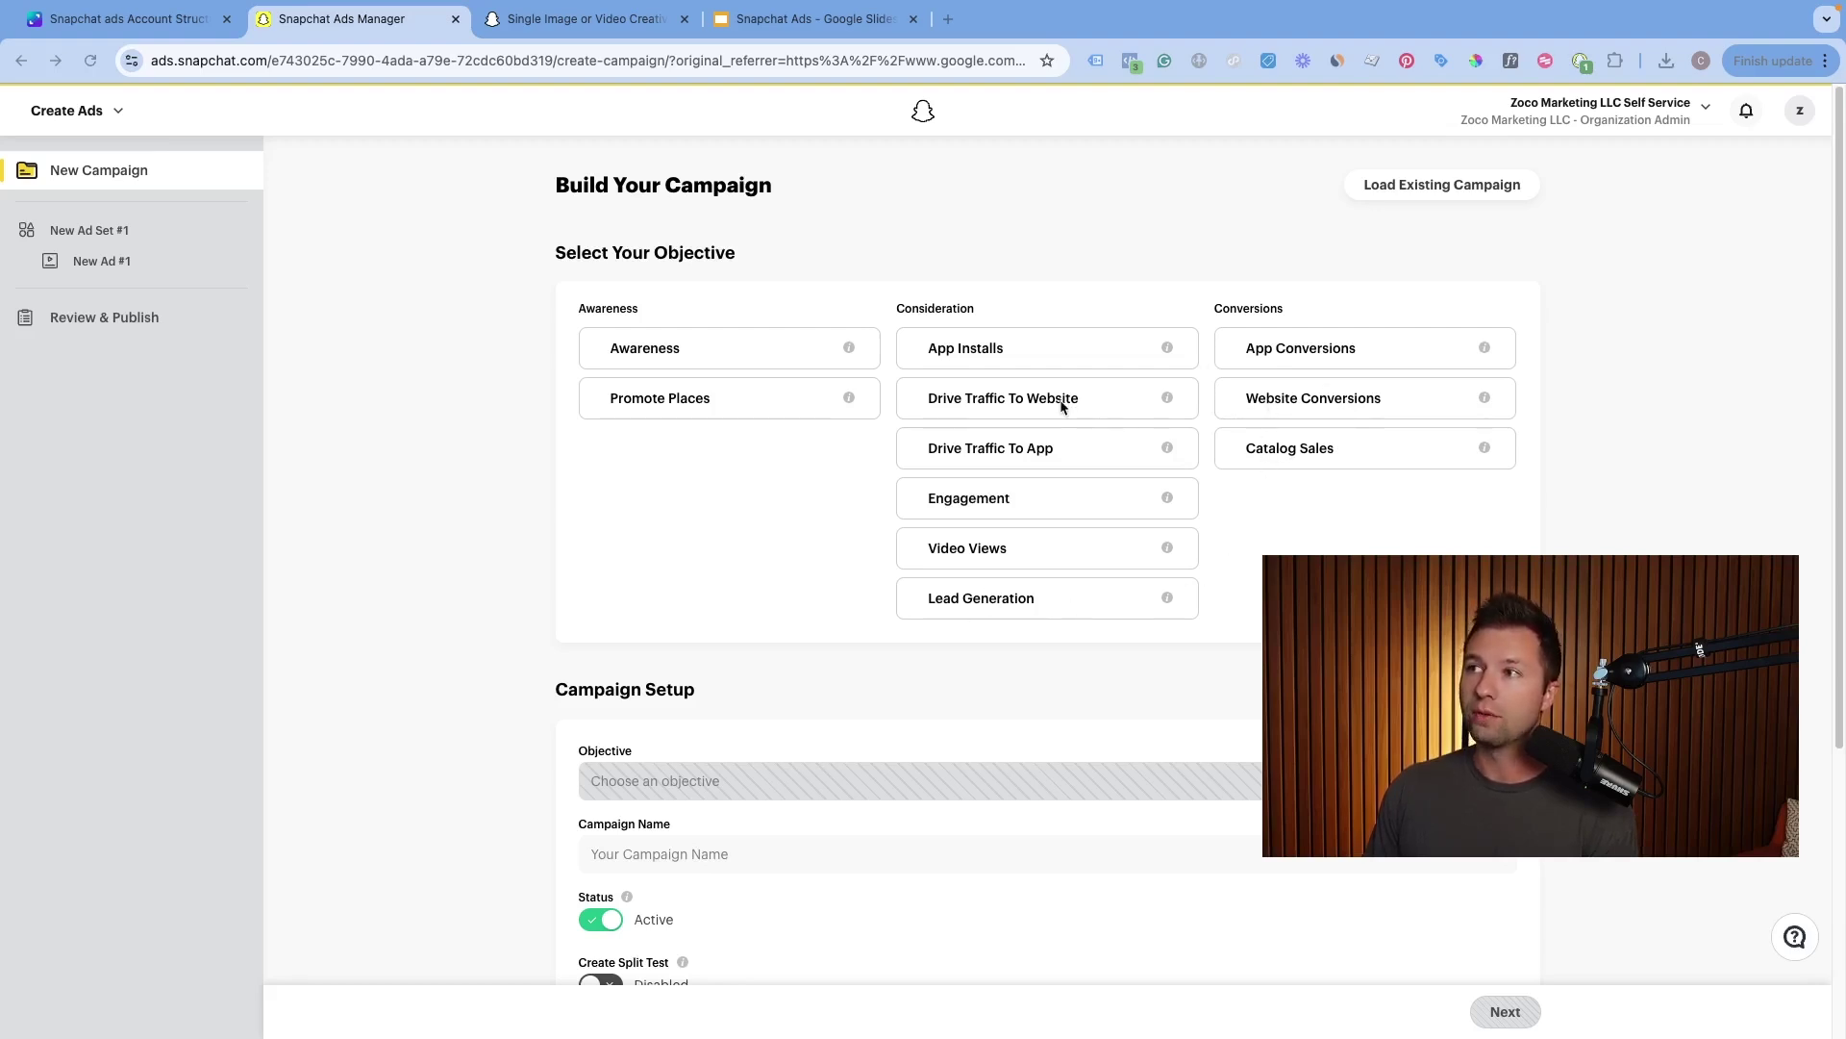
Pick the Drive Traffic To Website objective, name the campaign Prospecting, and continue to the ad set
{"action": "left_click", "coordinate": [980, 411]}
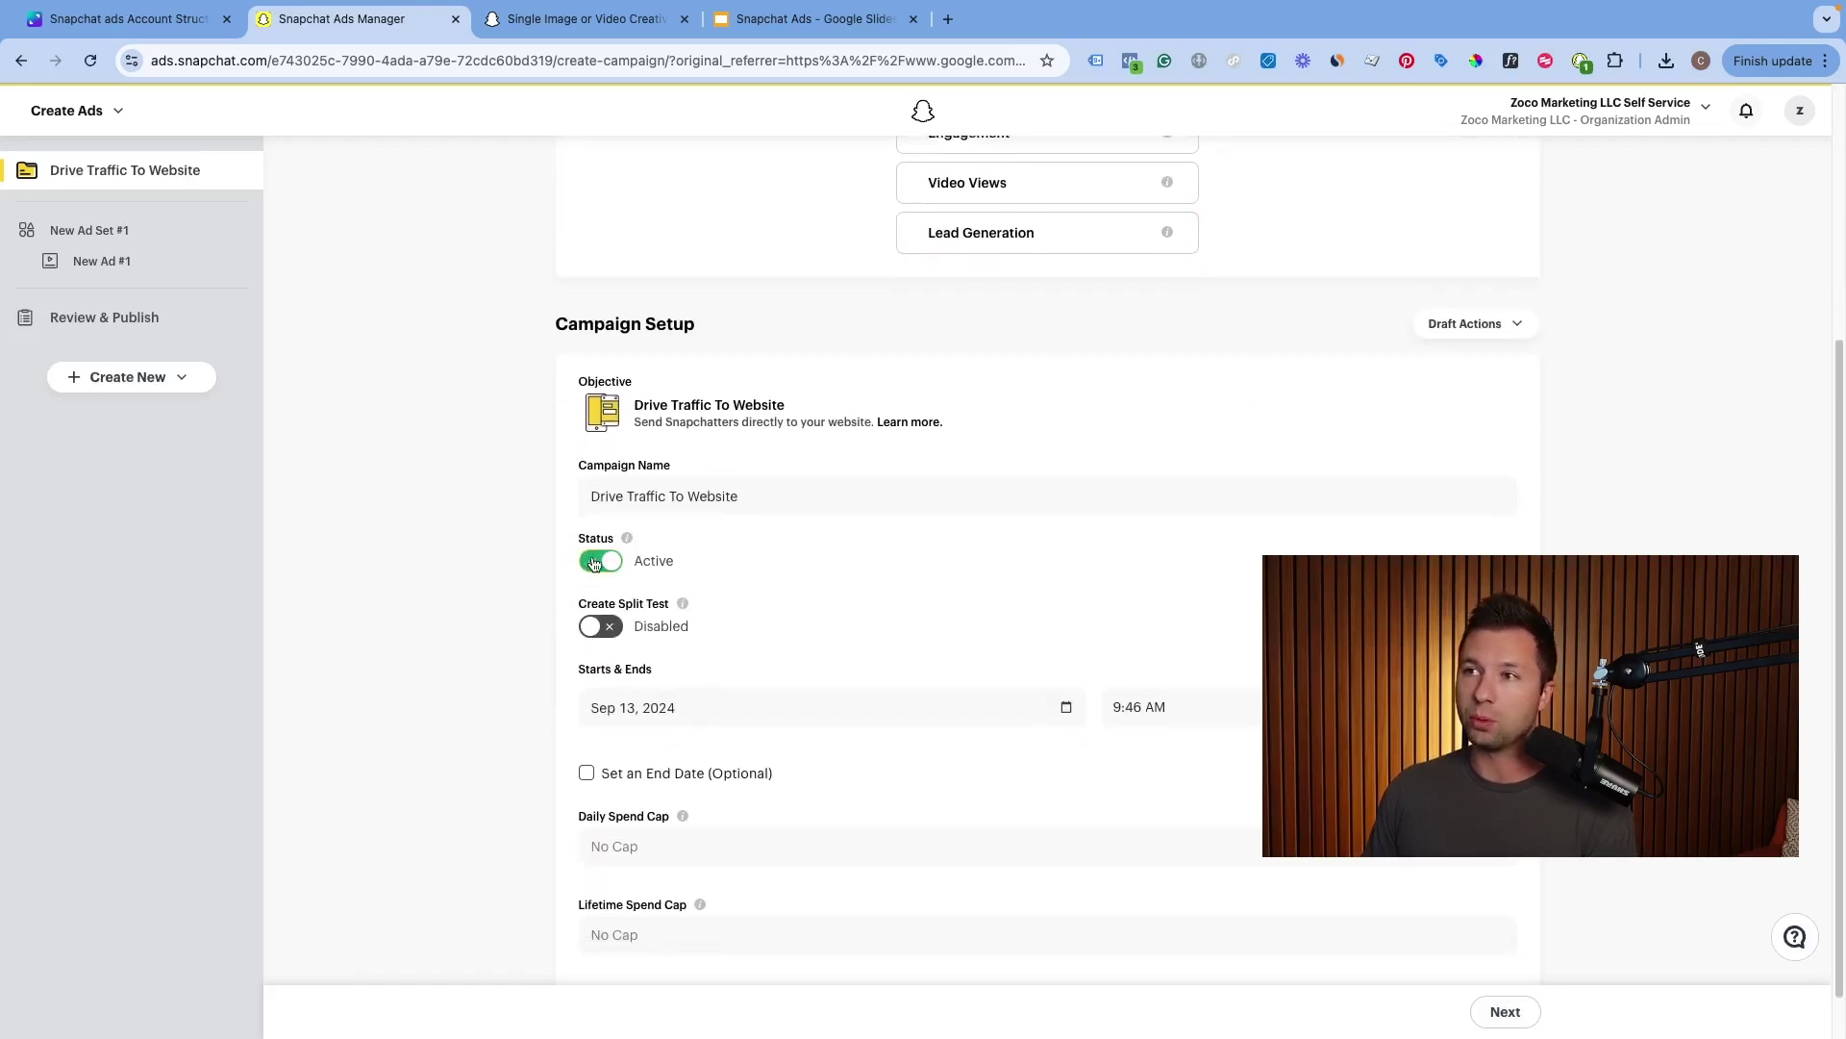
{"action": "left_click", "coordinate": [737, 473]}
{"action": "left_click_drag", "start_coordinate": [748, 472], "coordinate": [624, 474]}
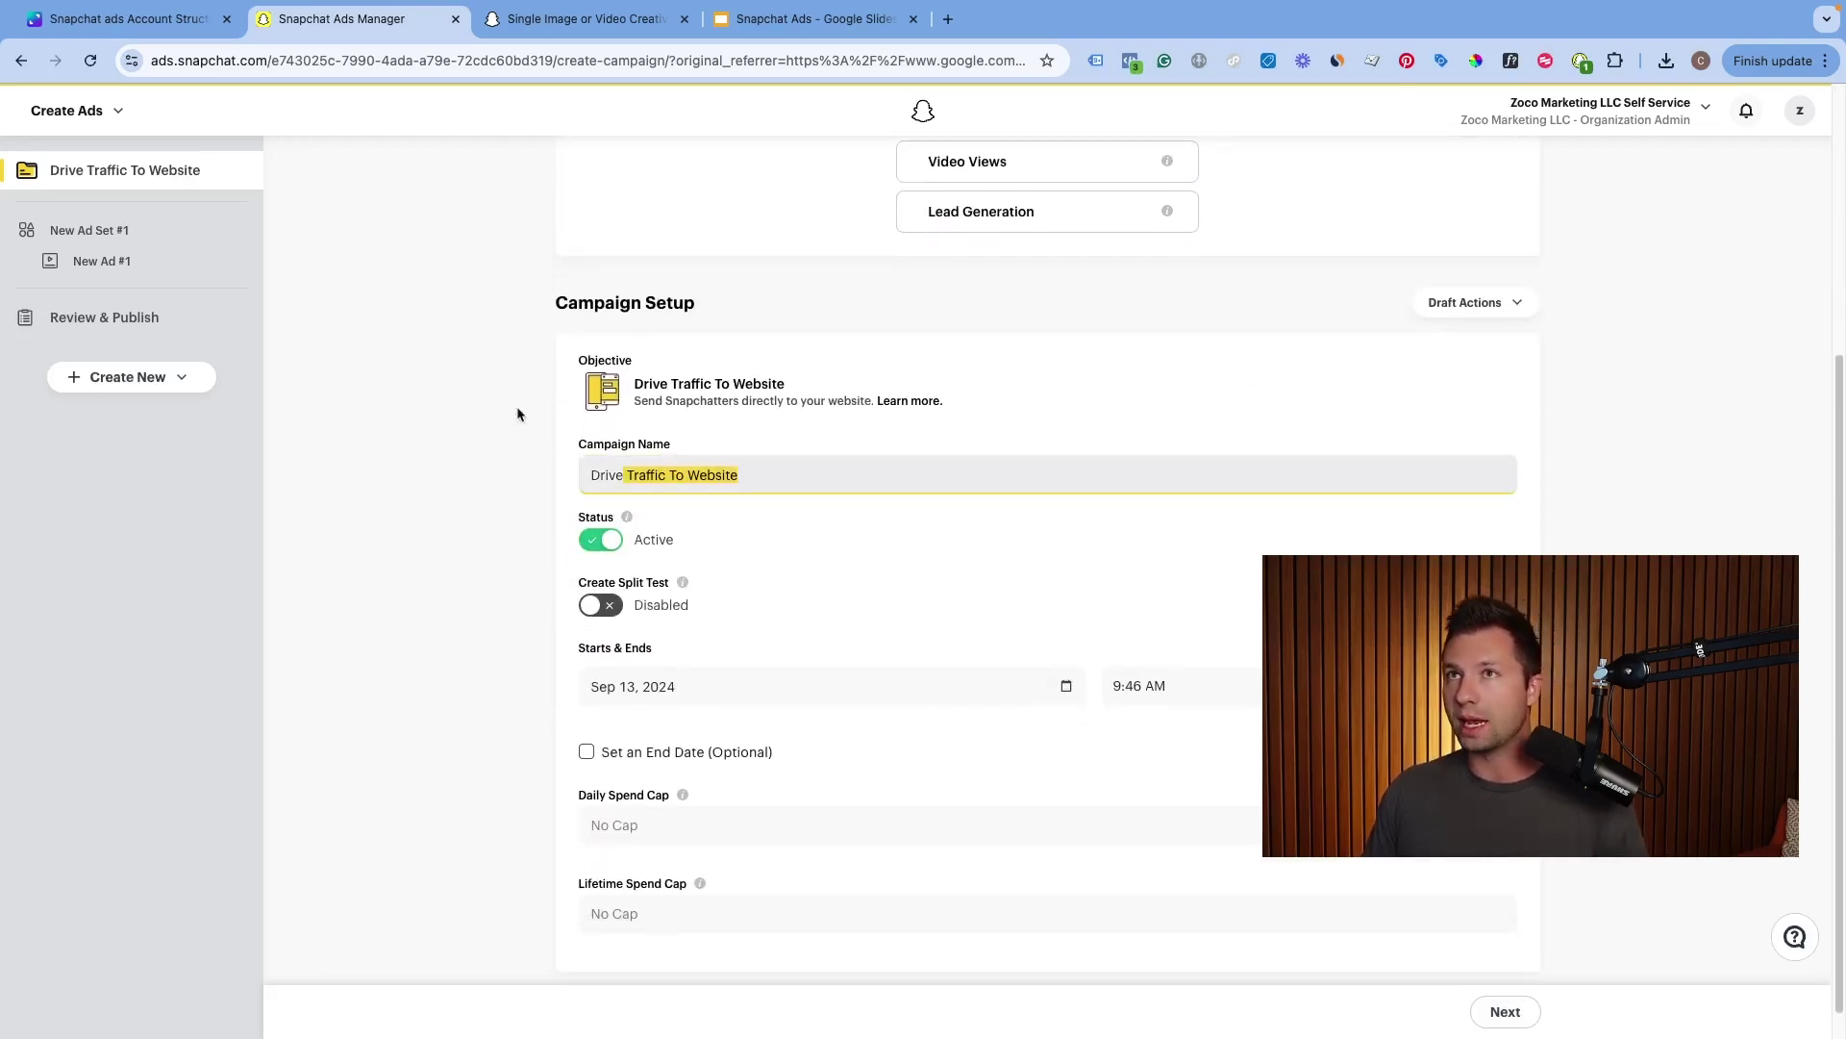
{"action": "left_click", "coordinate": [154, 27]}
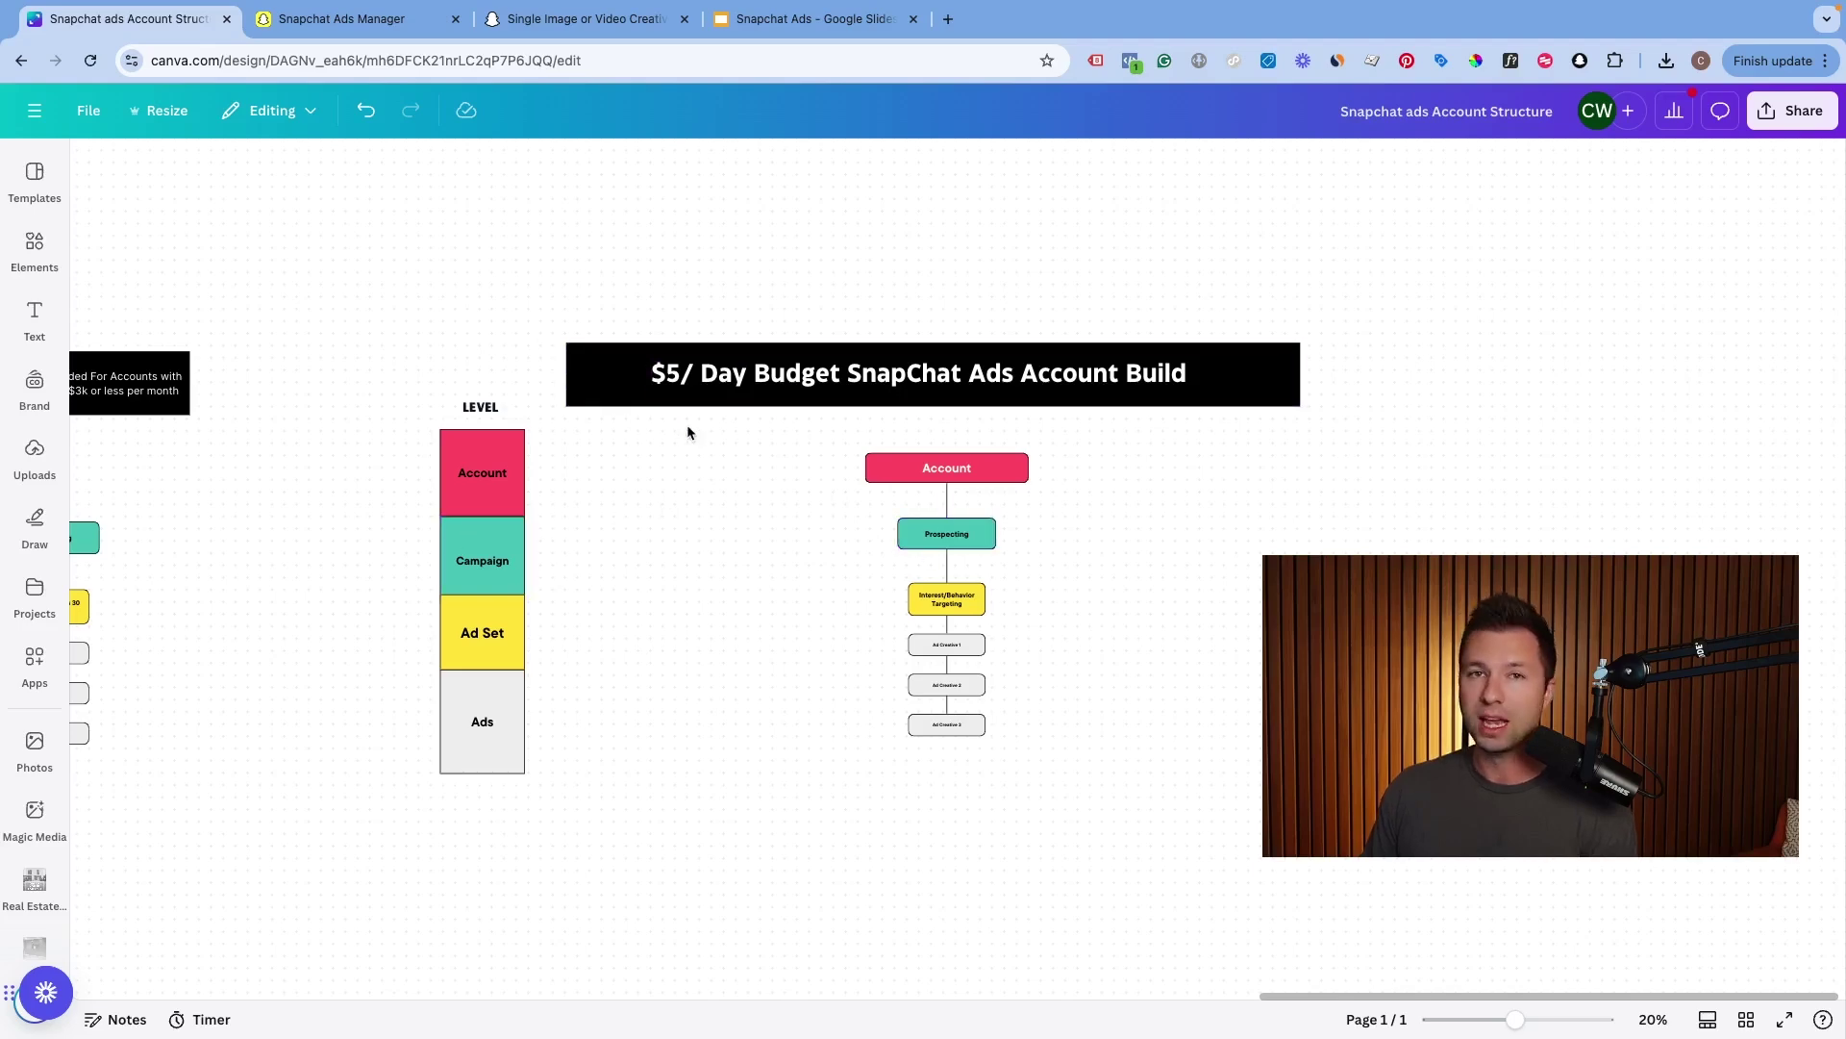
{"action": "left_click", "coordinate": [382, 21]}
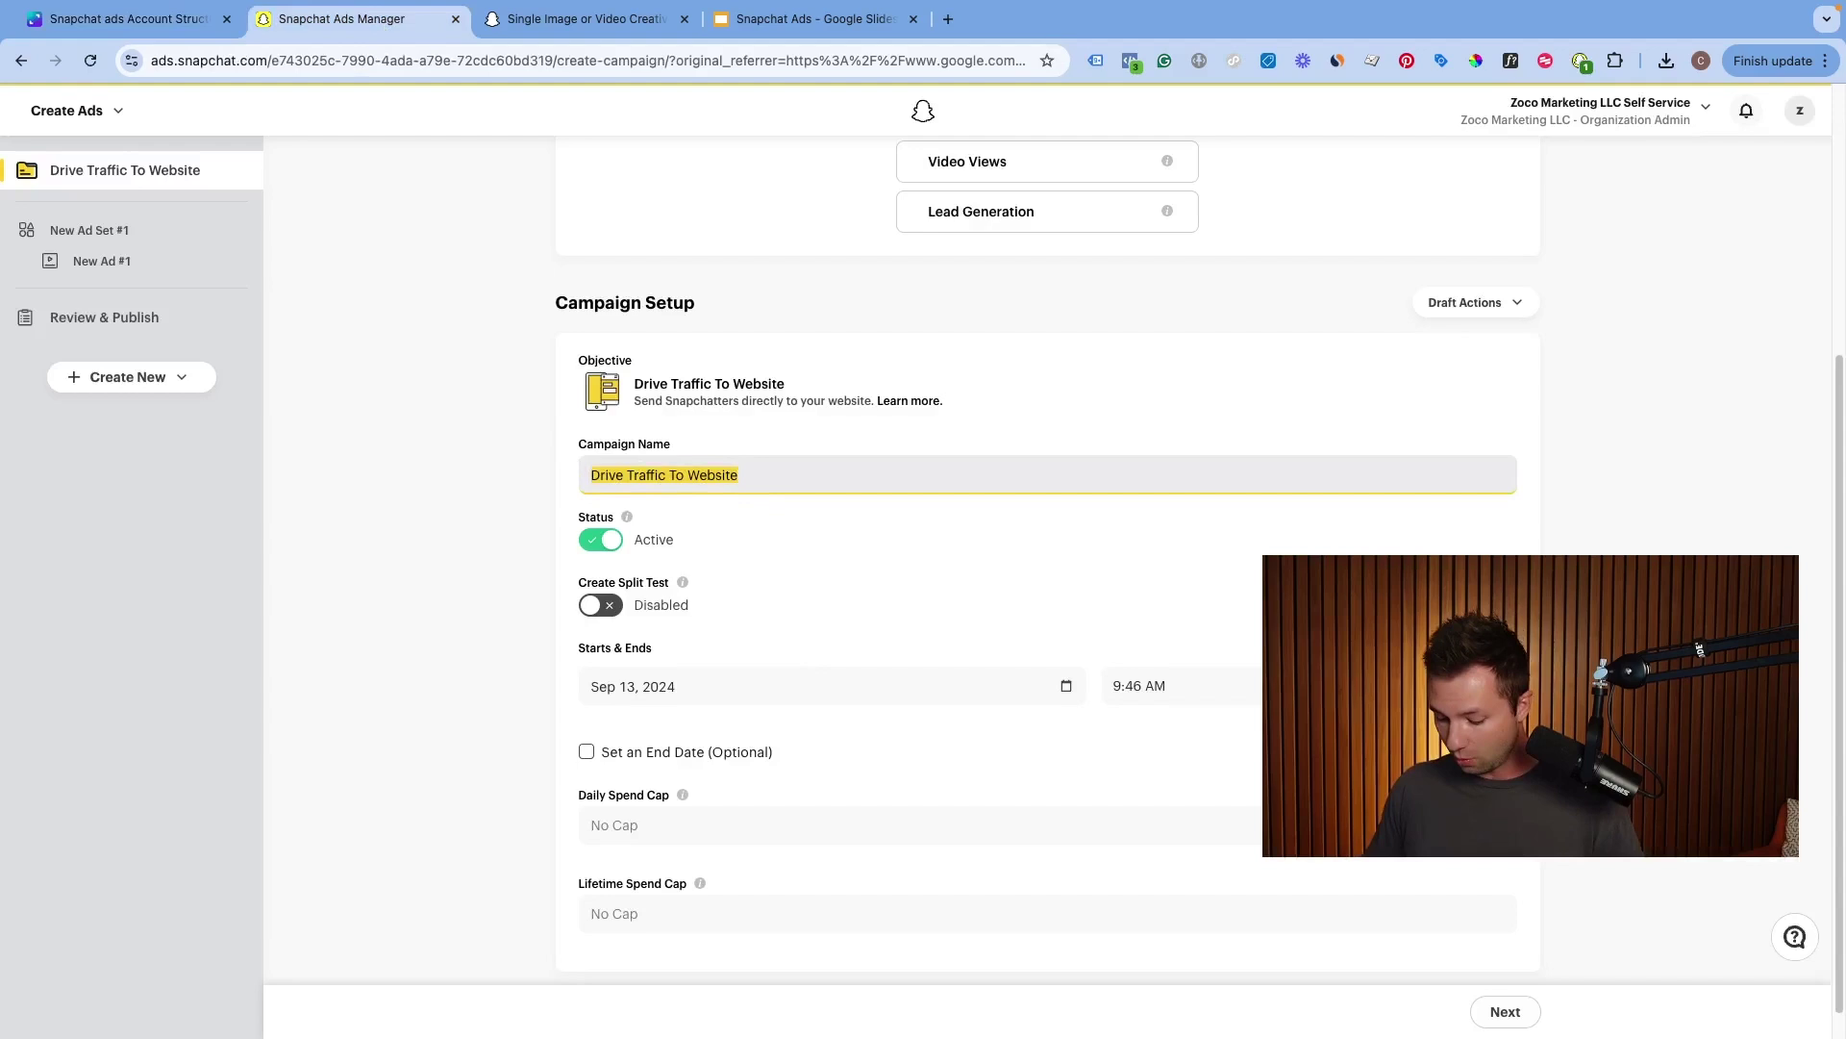
{"action": "type", "text": "Prospecting"}
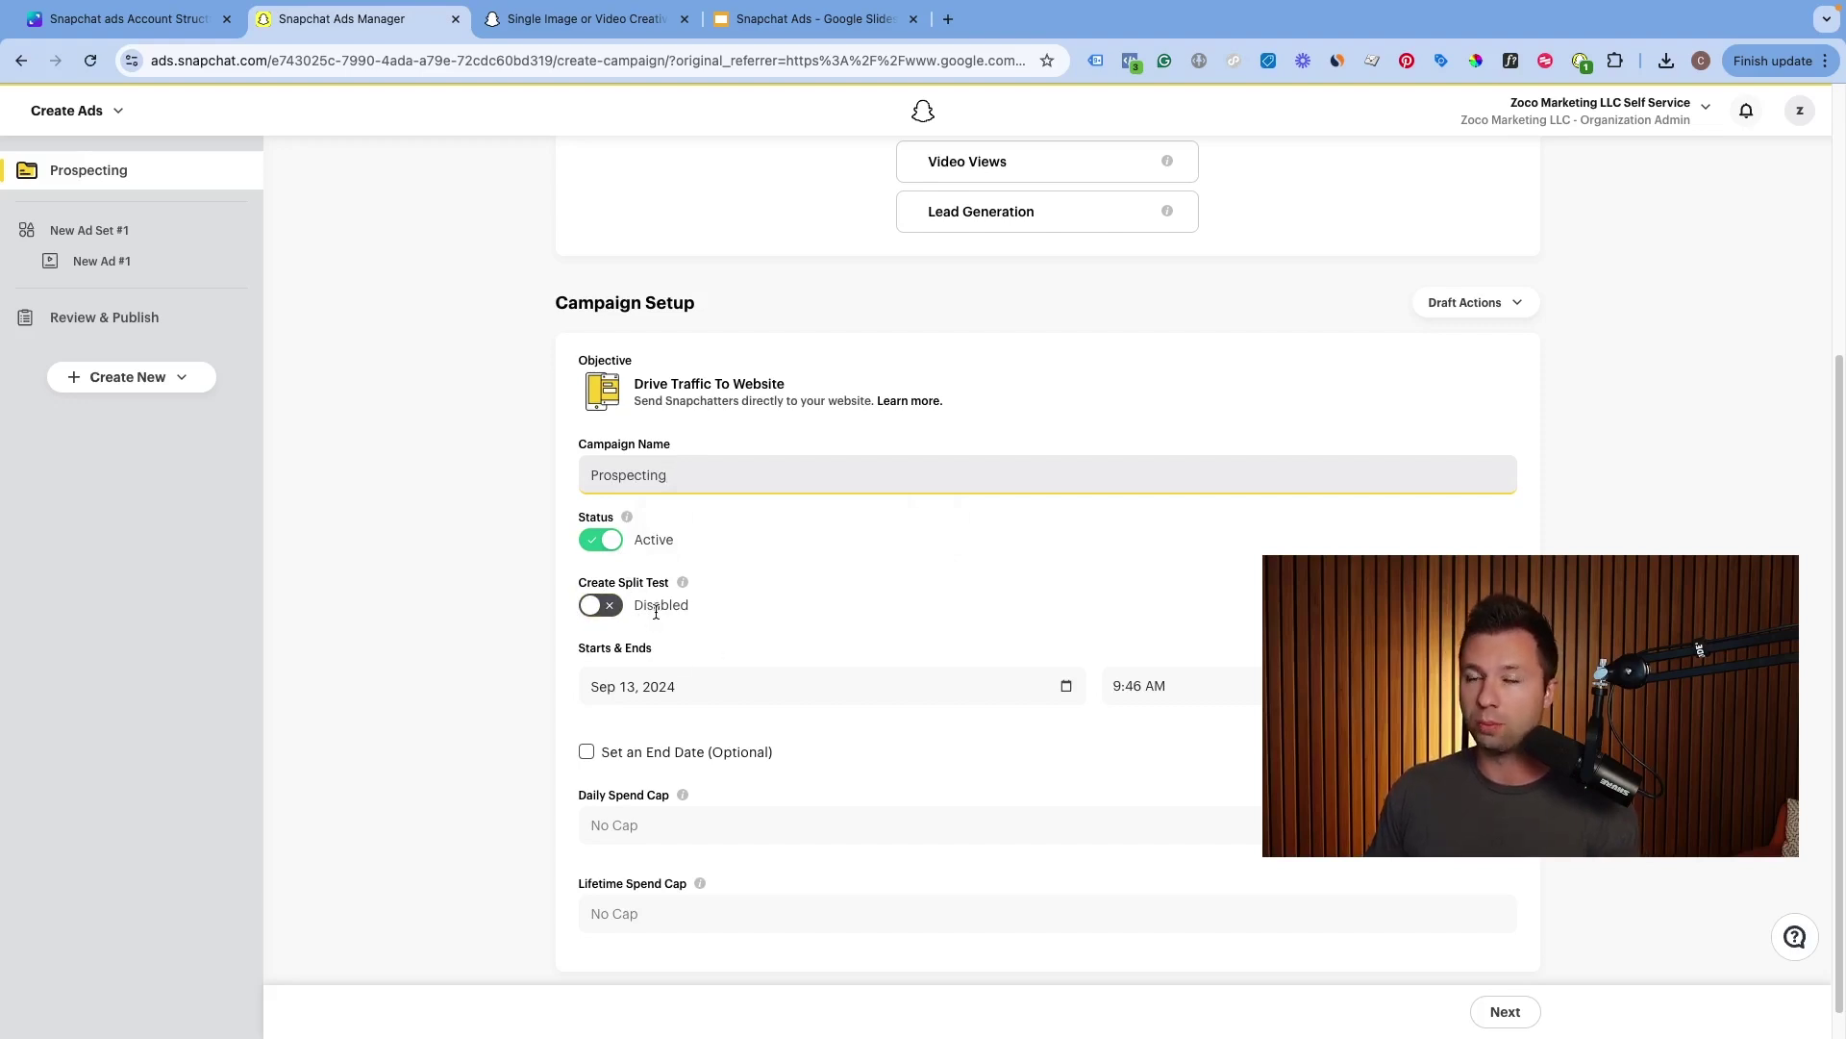
{"action": "scroll", "coordinate": [656, 612], "scroll_direction": "down", "scroll_amount": 1}
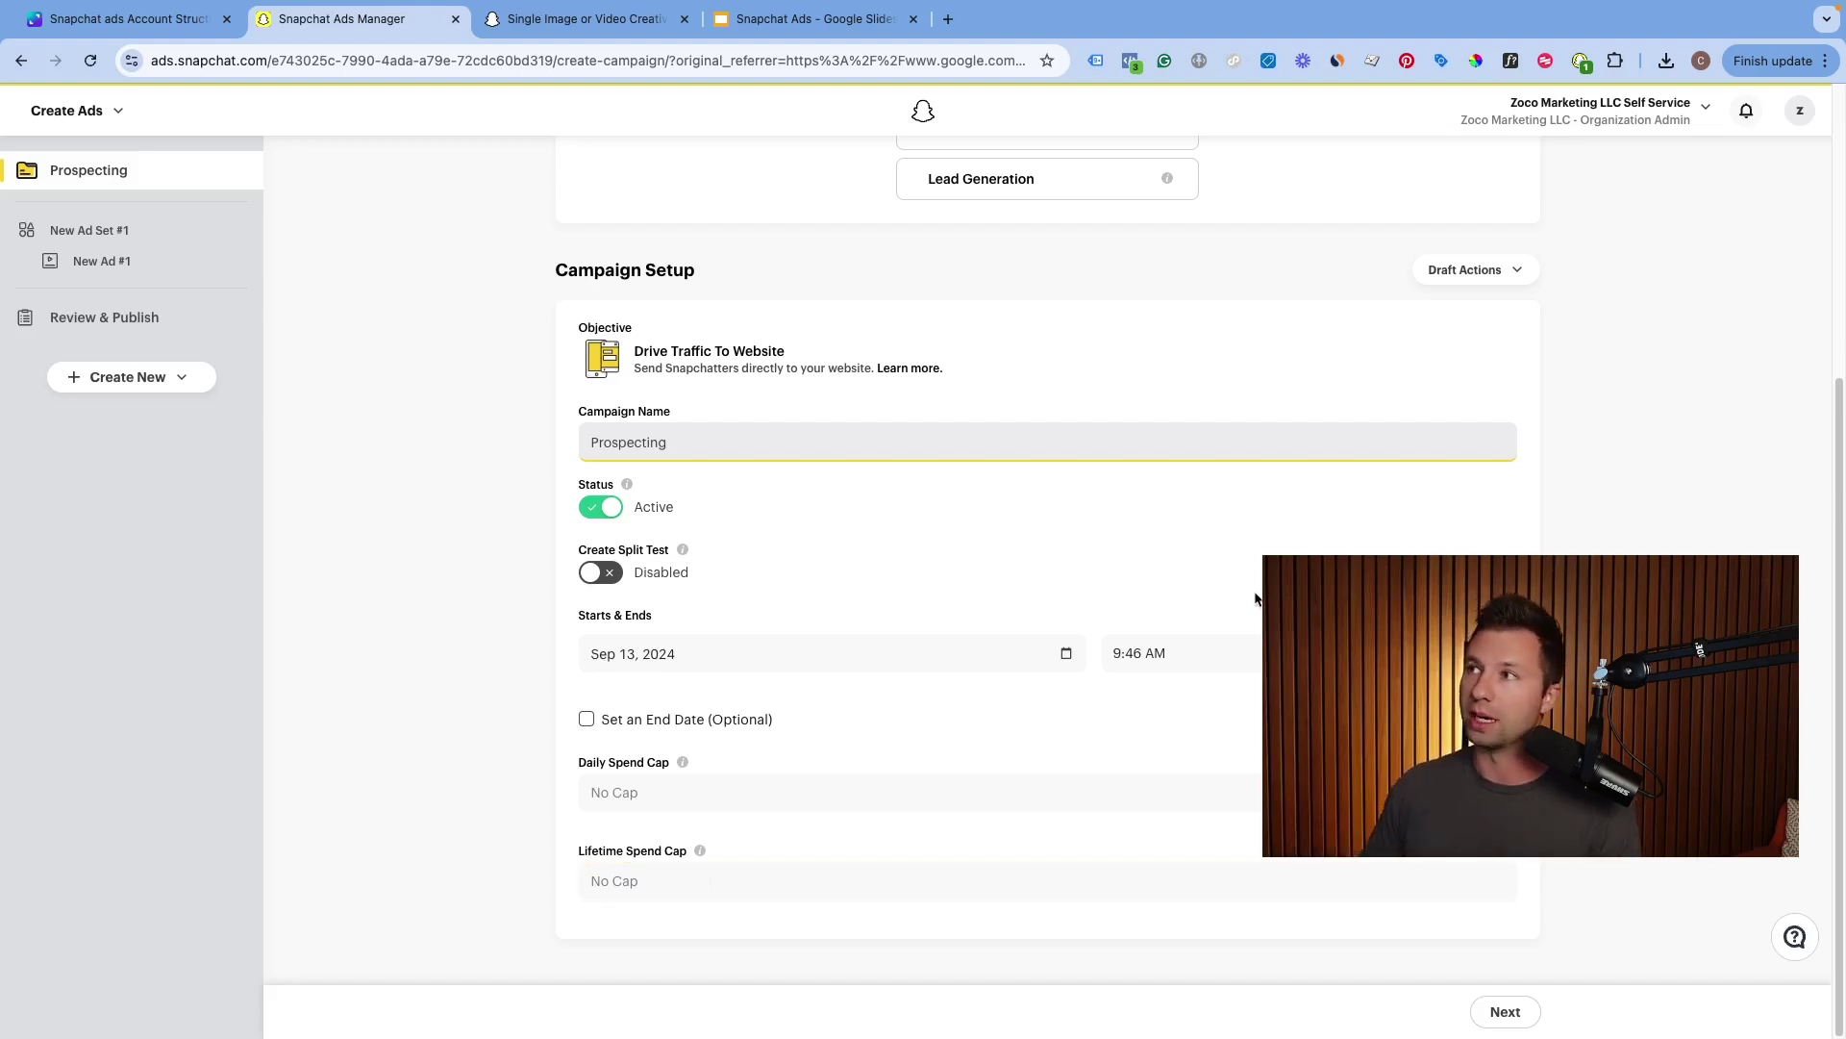
{"action": "left_click", "coordinate": [1506, 1012]}
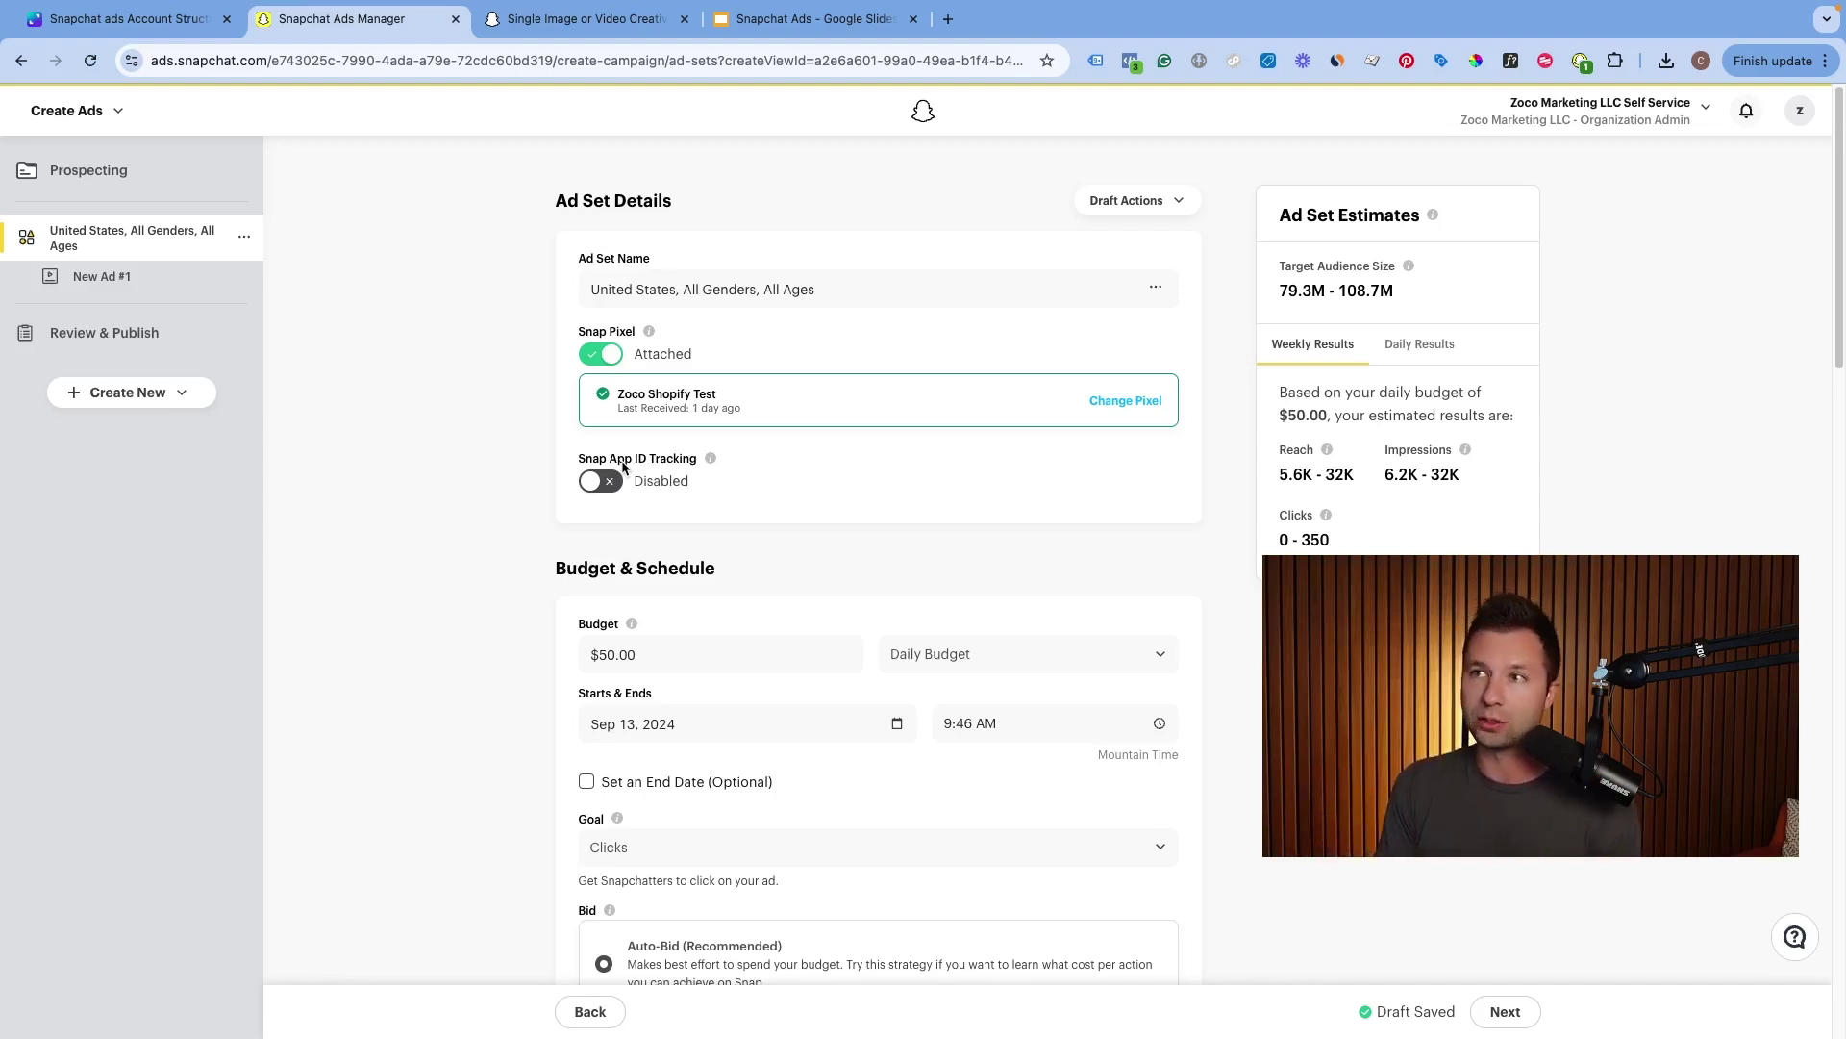
Change the ad set's daily budget from $50.00 to $5.00
{"action": "scroll", "coordinate": [673, 462], "scroll_direction": "down", "scroll_amount": 3}
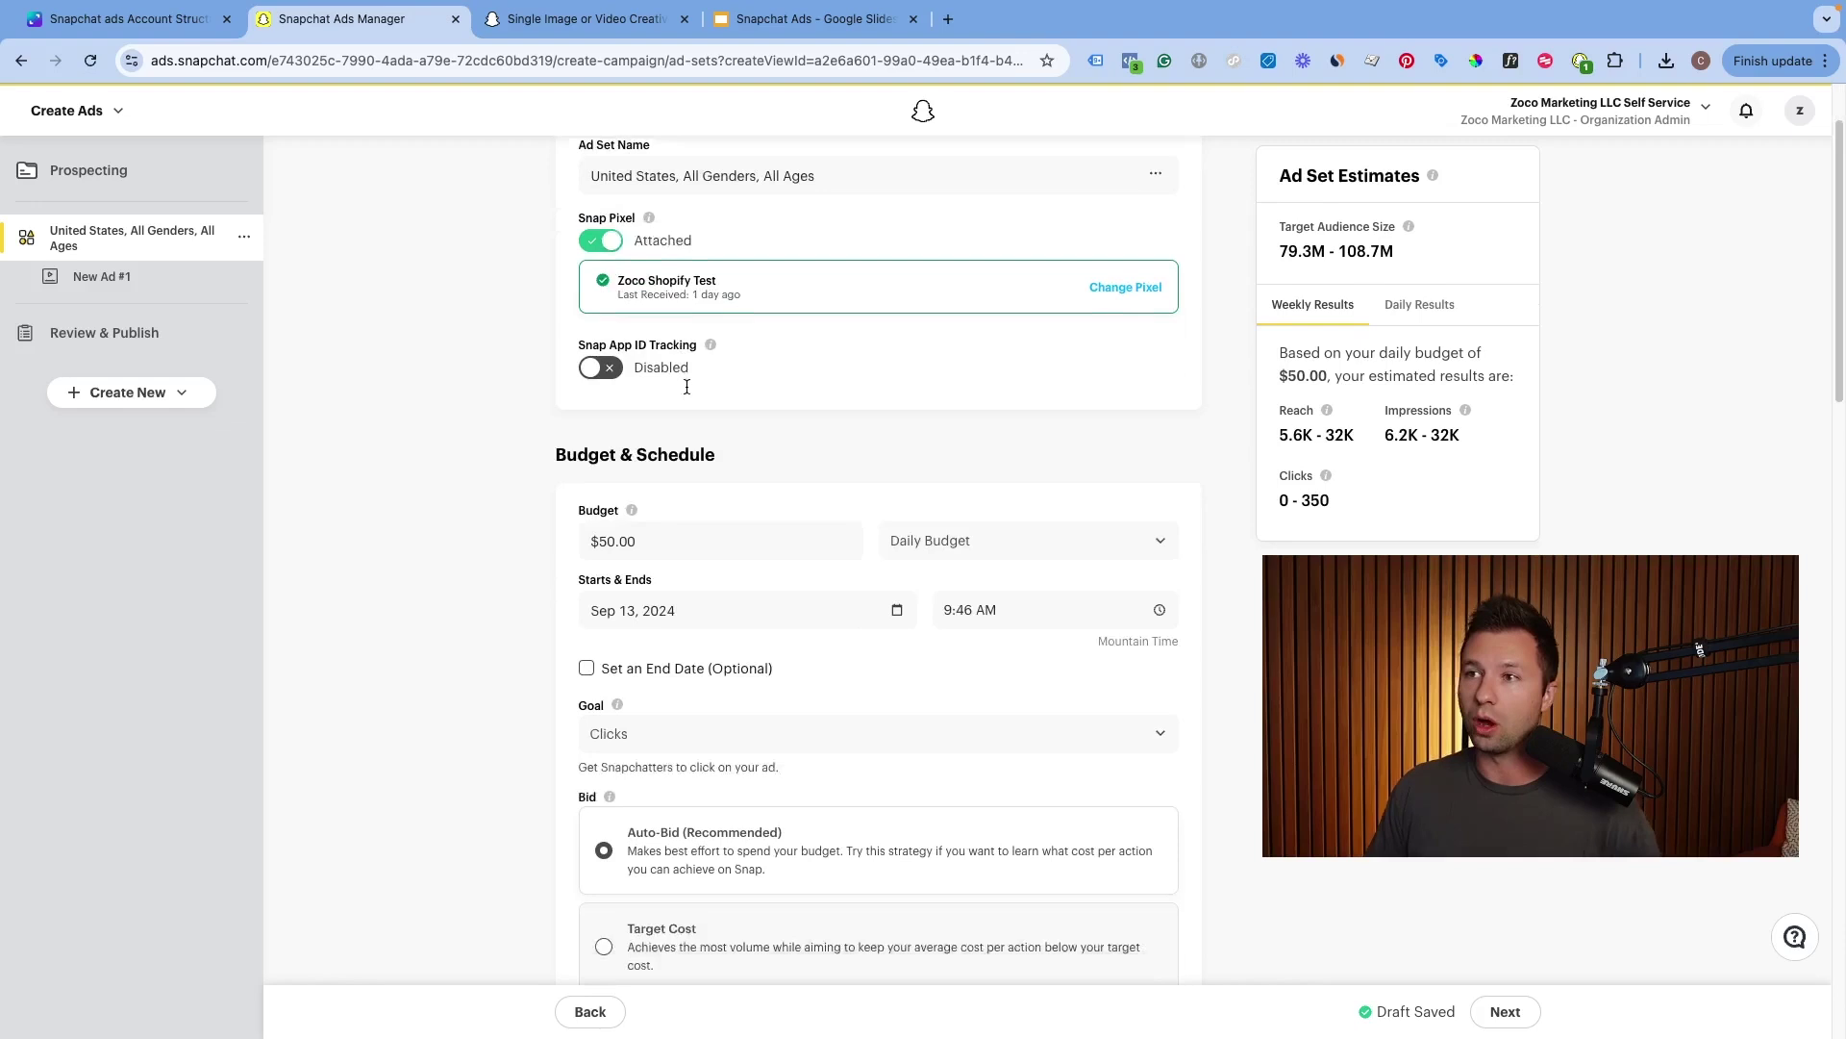
{"action": "left_click", "coordinate": [650, 484]}
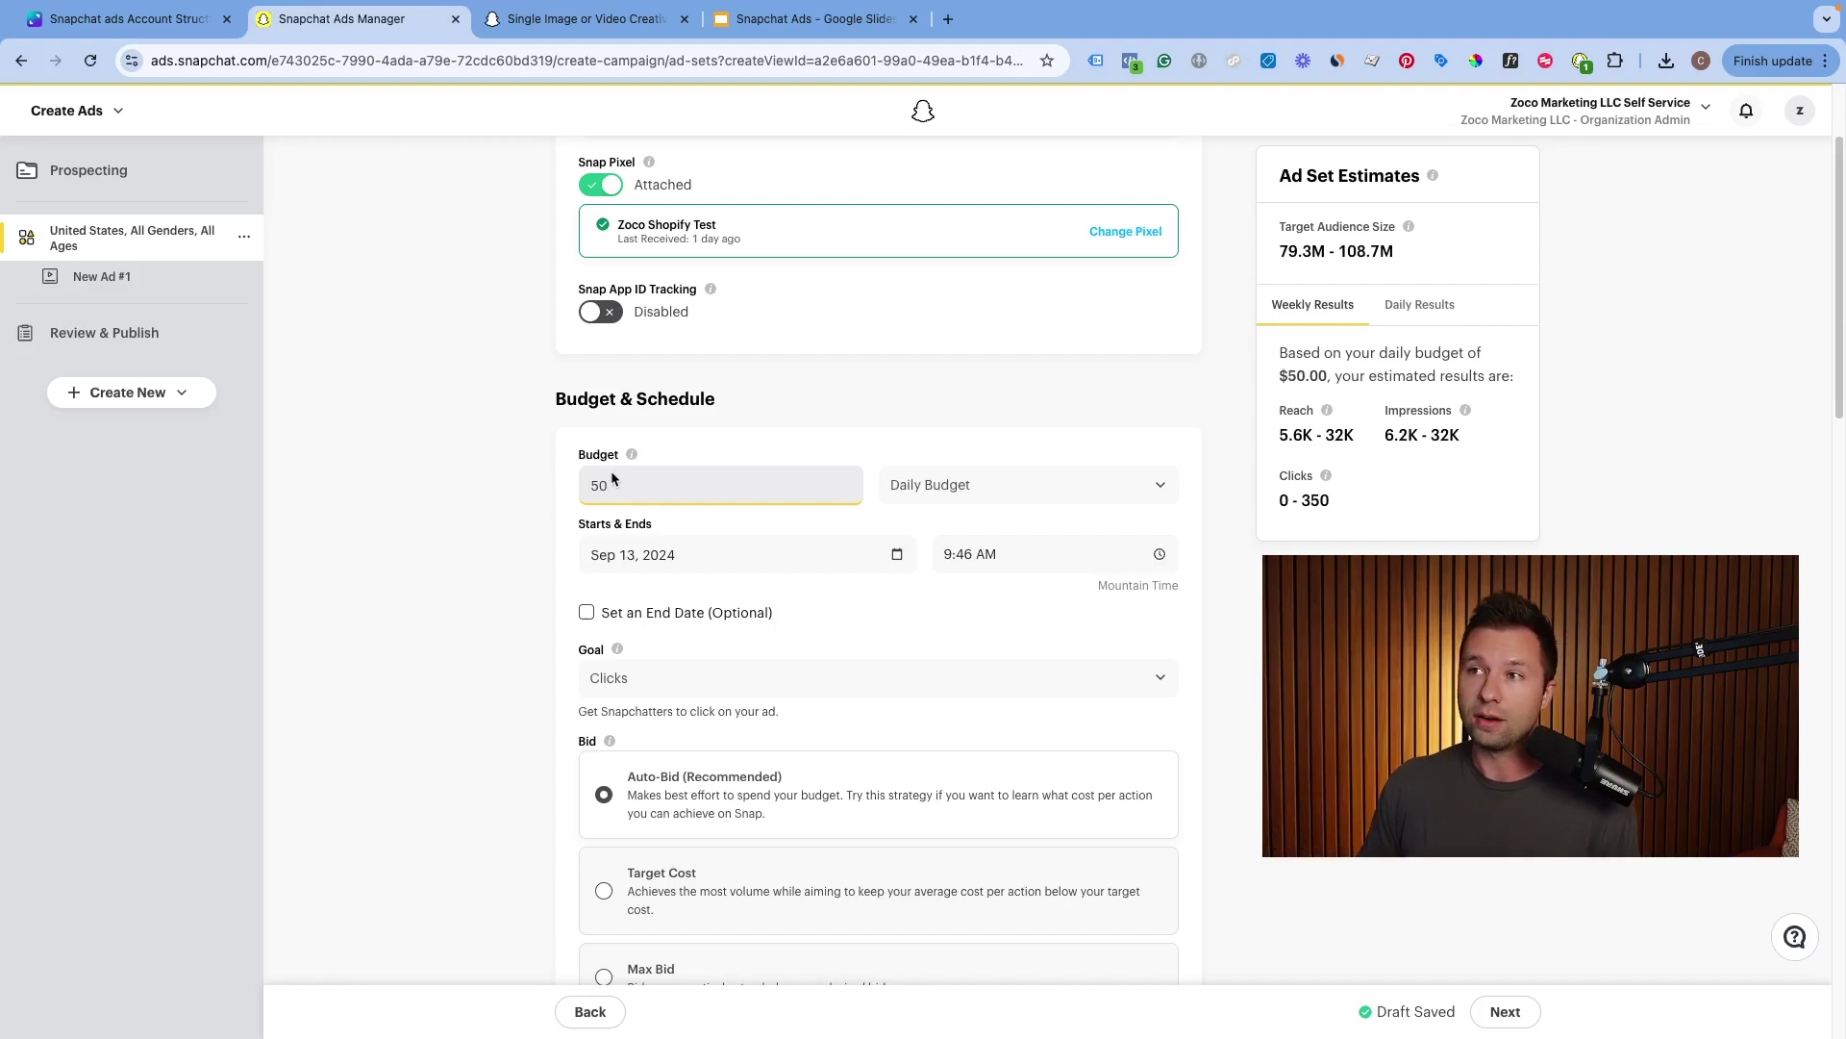
{"action": "left_click_drag", "start_coordinate": [611, 478], "coordinate": [582, 484]}
{"action": "type", "text": "5"}
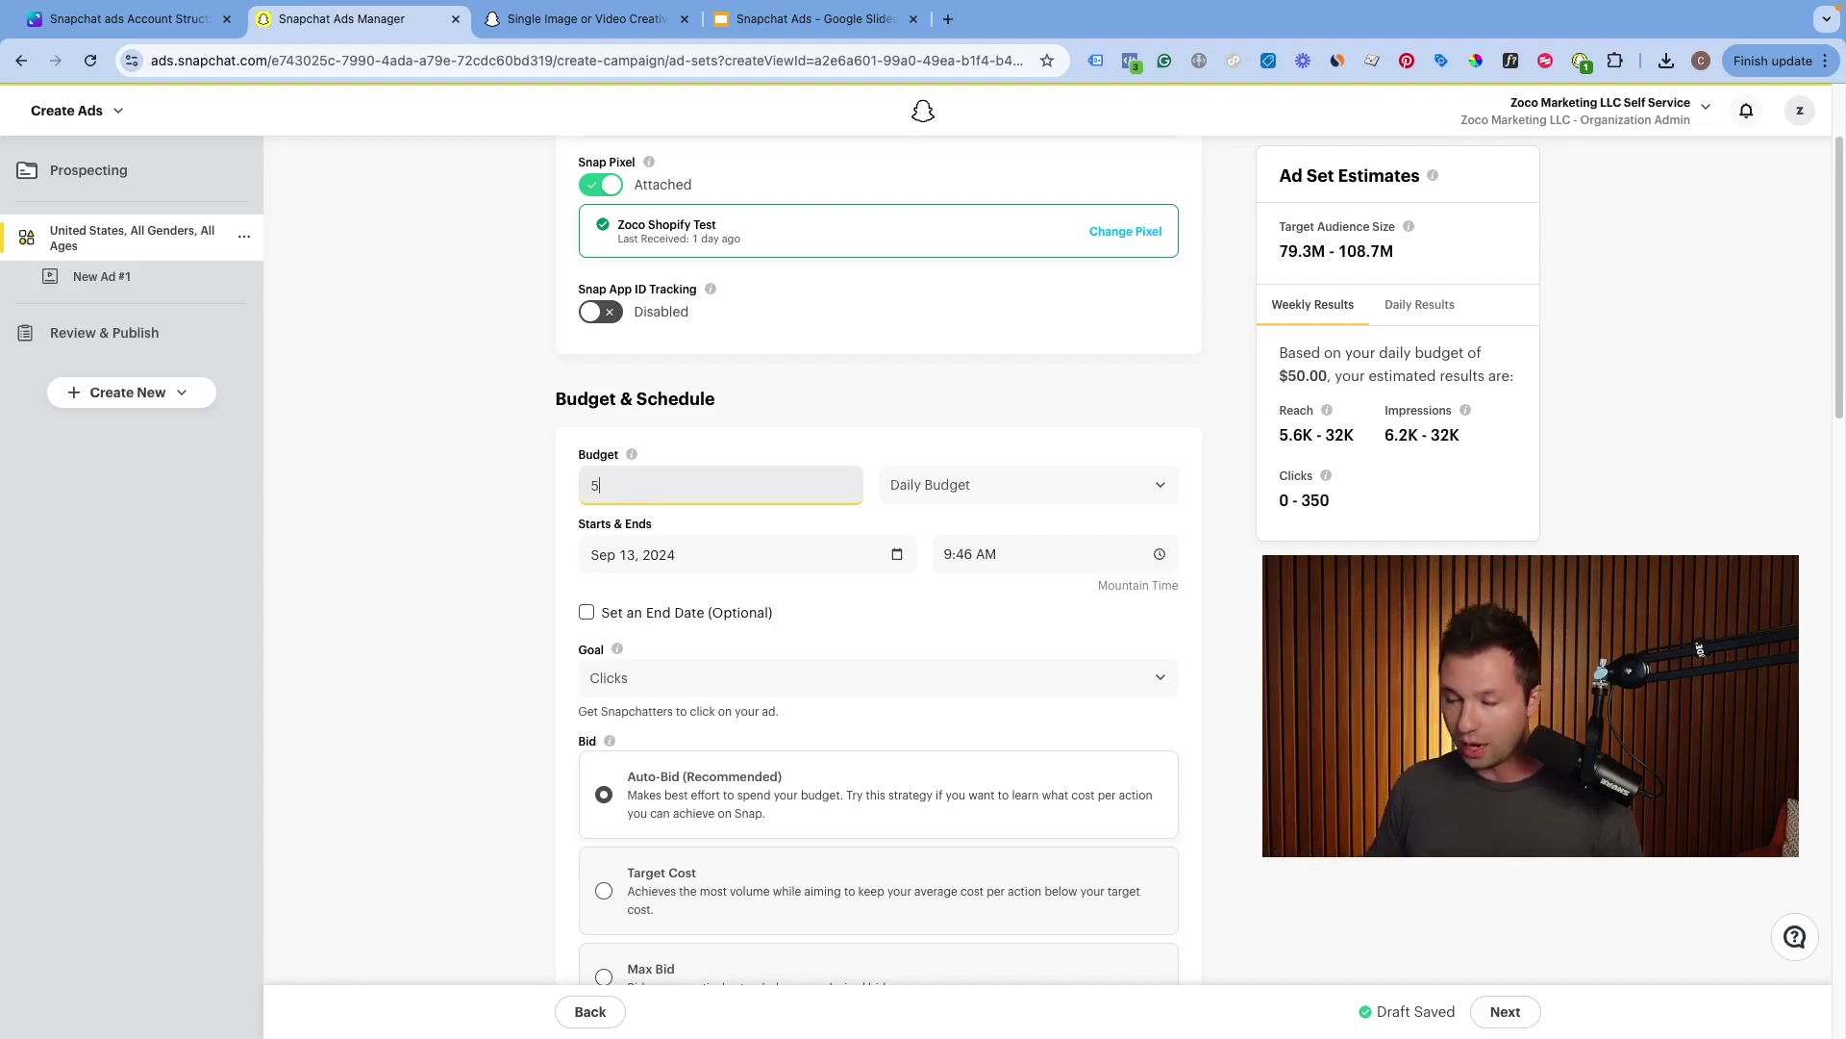
{"action": "left_click", "coordinate": [528, 503]}
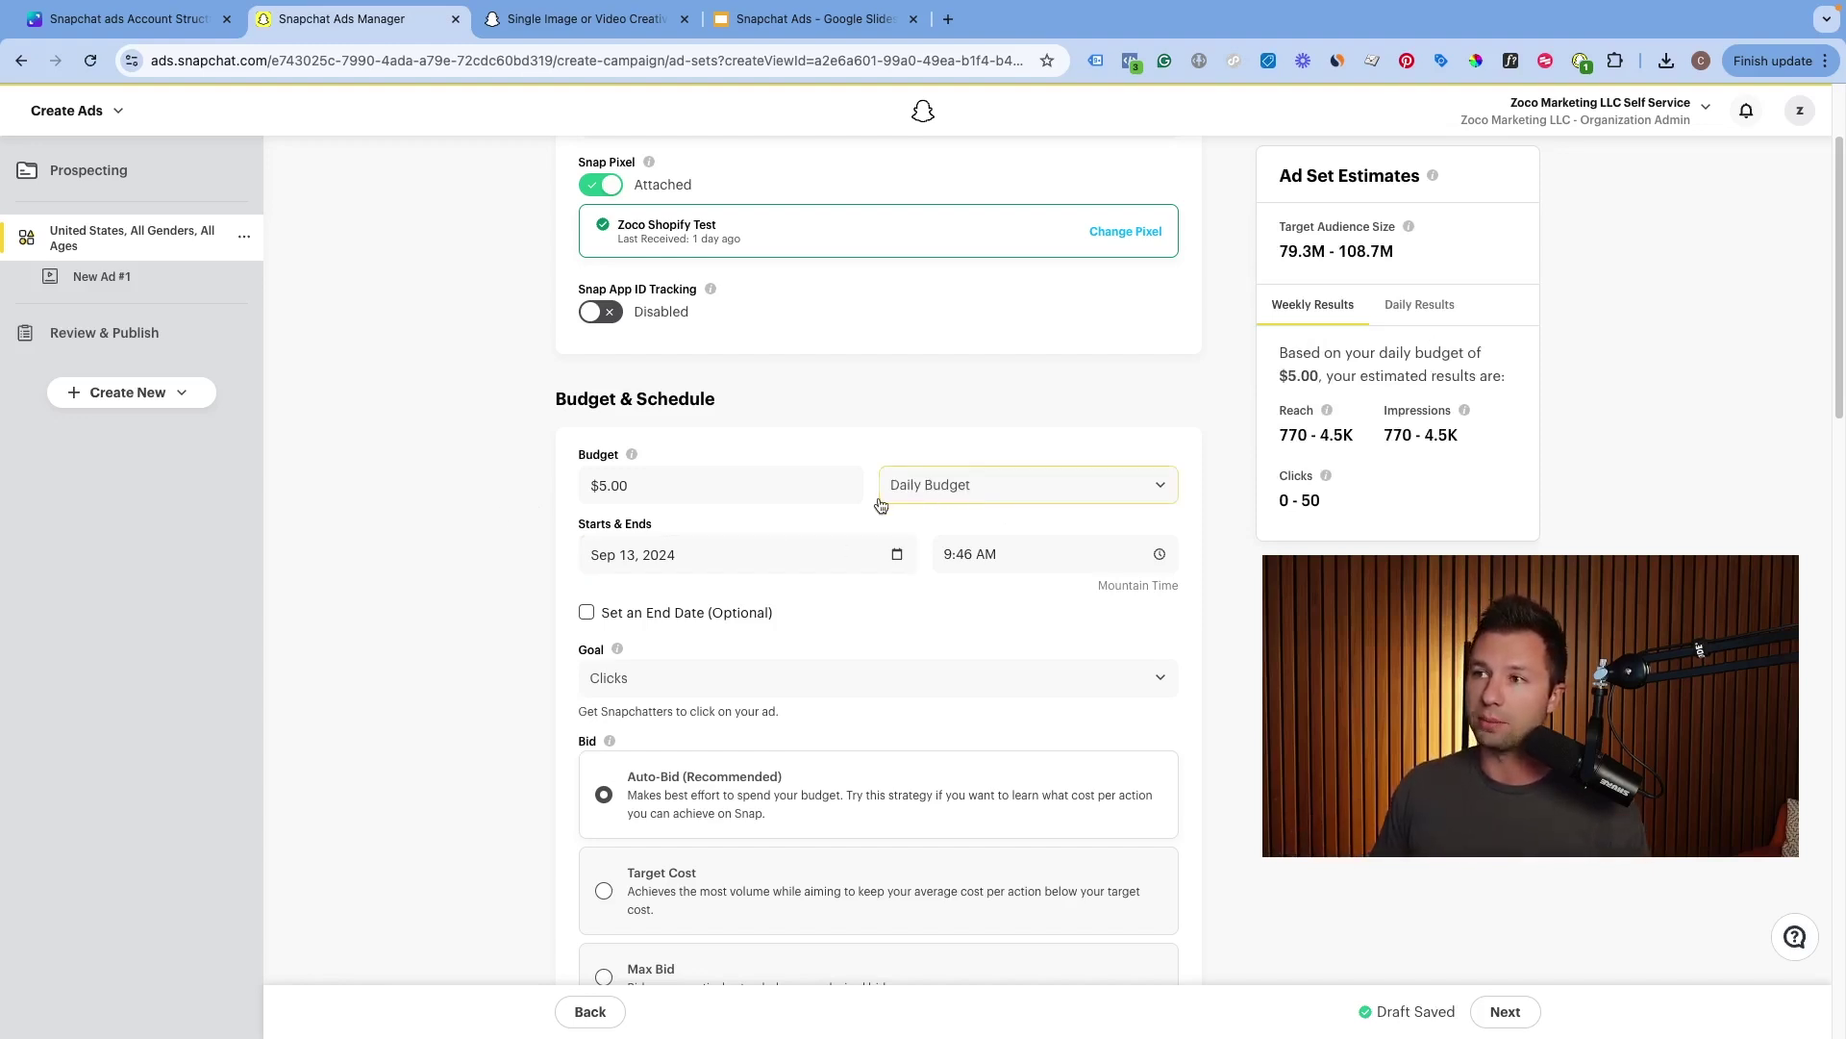
{"action": "scroll", "coordinate": [880, 504], "scroll_direction": "down", "scroll_amount": 3}
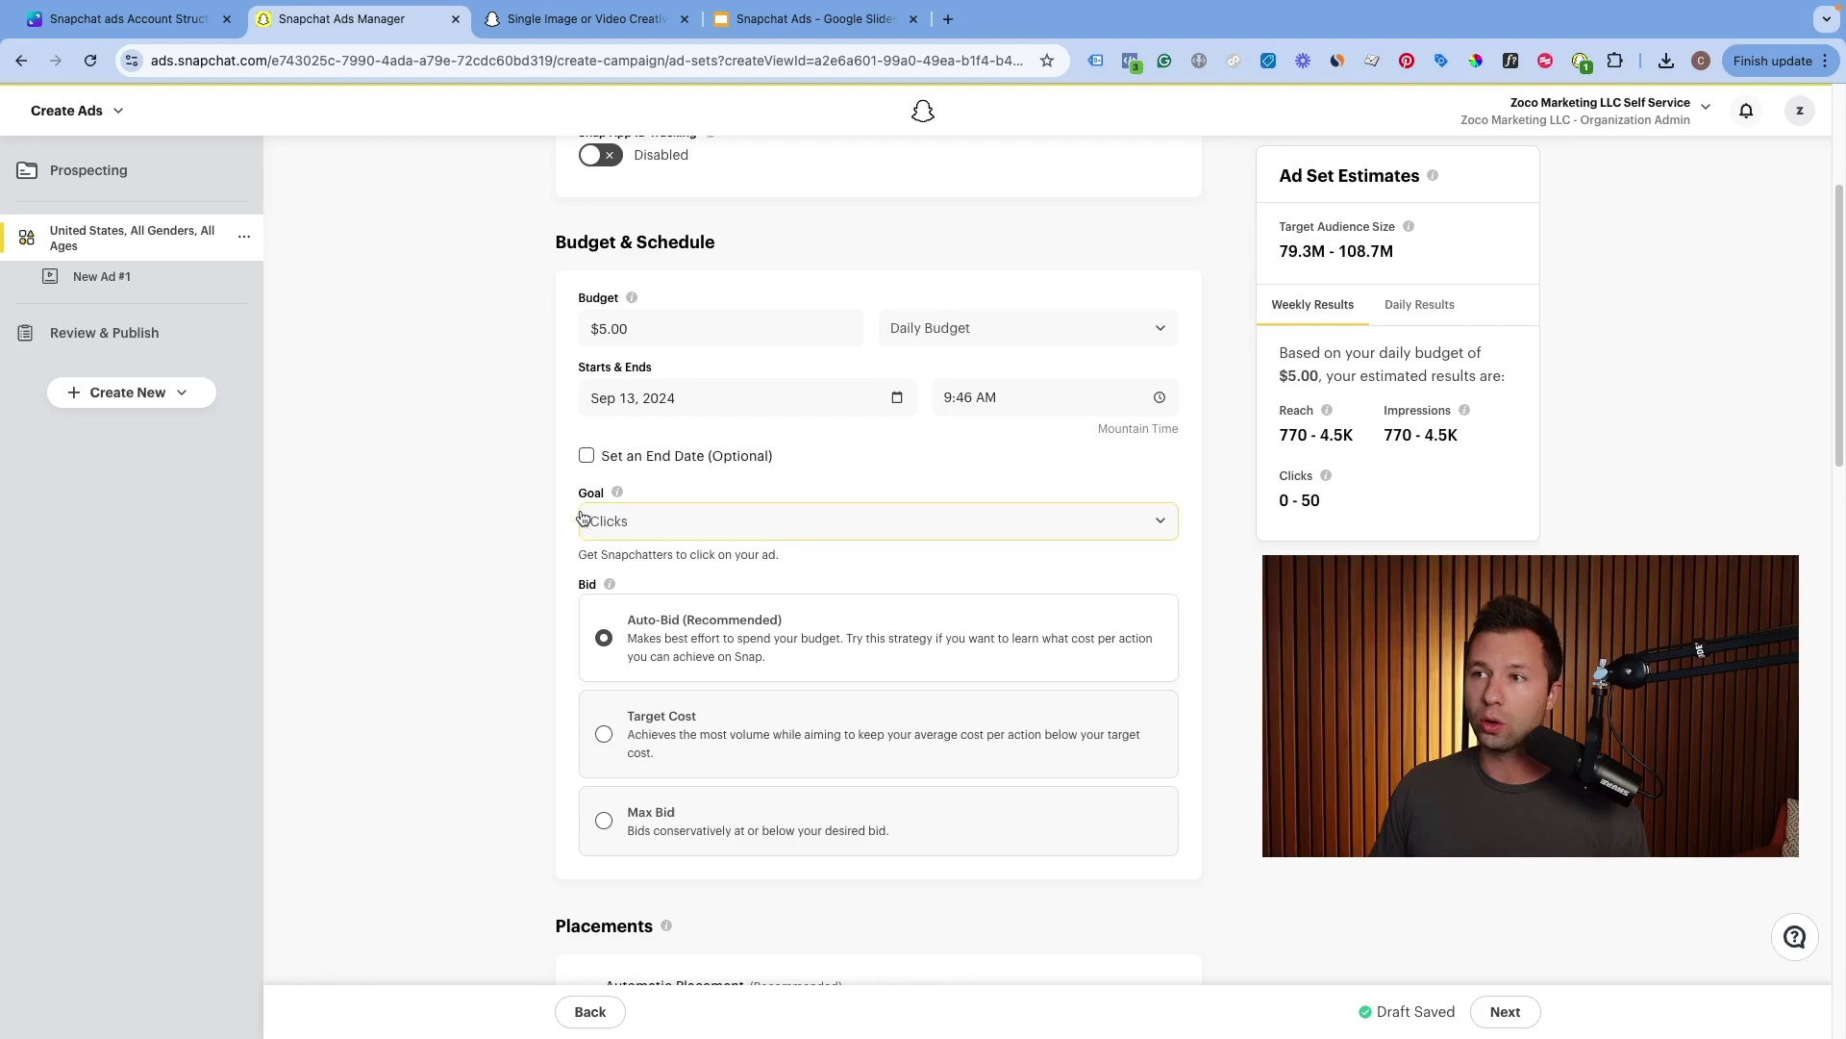
{"action": "scroll", "coordinate": [678, 520], "scroll_direction": "down", "scroll_amount": 2}
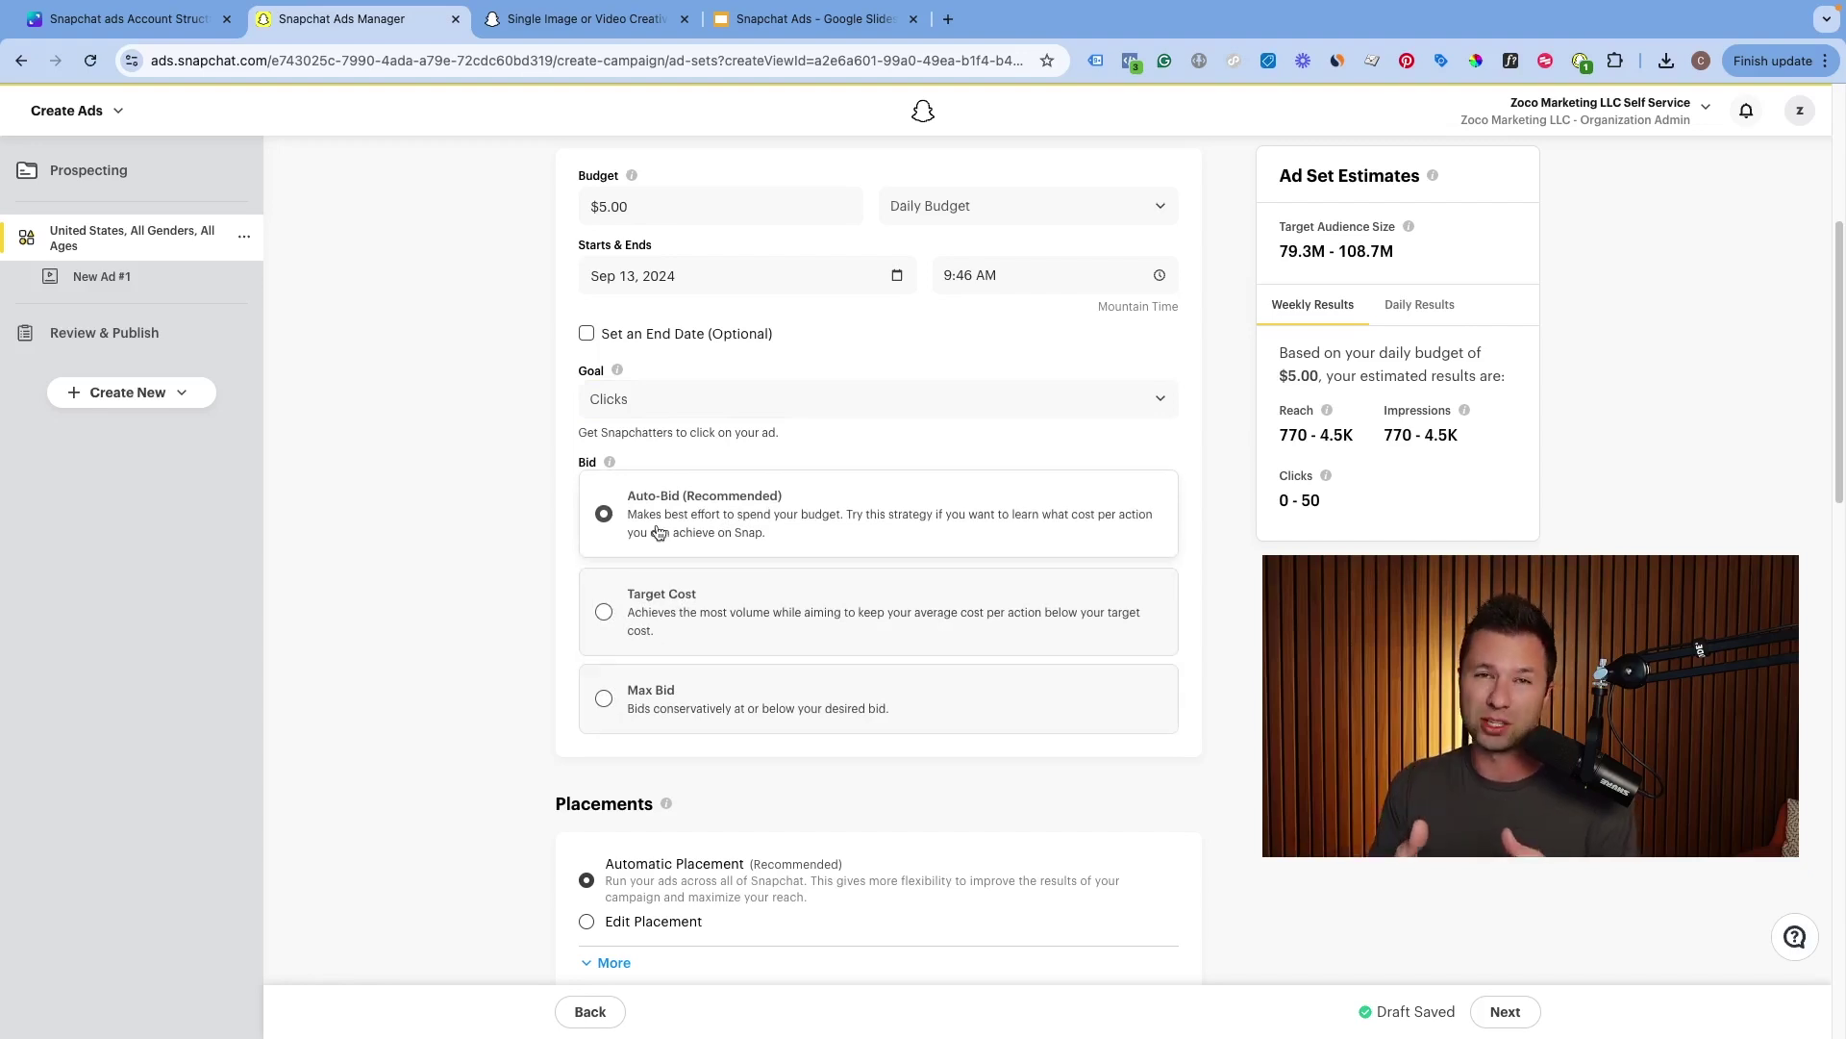
Keep United States as the ad set's only location
{"action": "scroll", "coordinate": [658, 532], "scroll_direction": "down", "scroll_amount": 3}
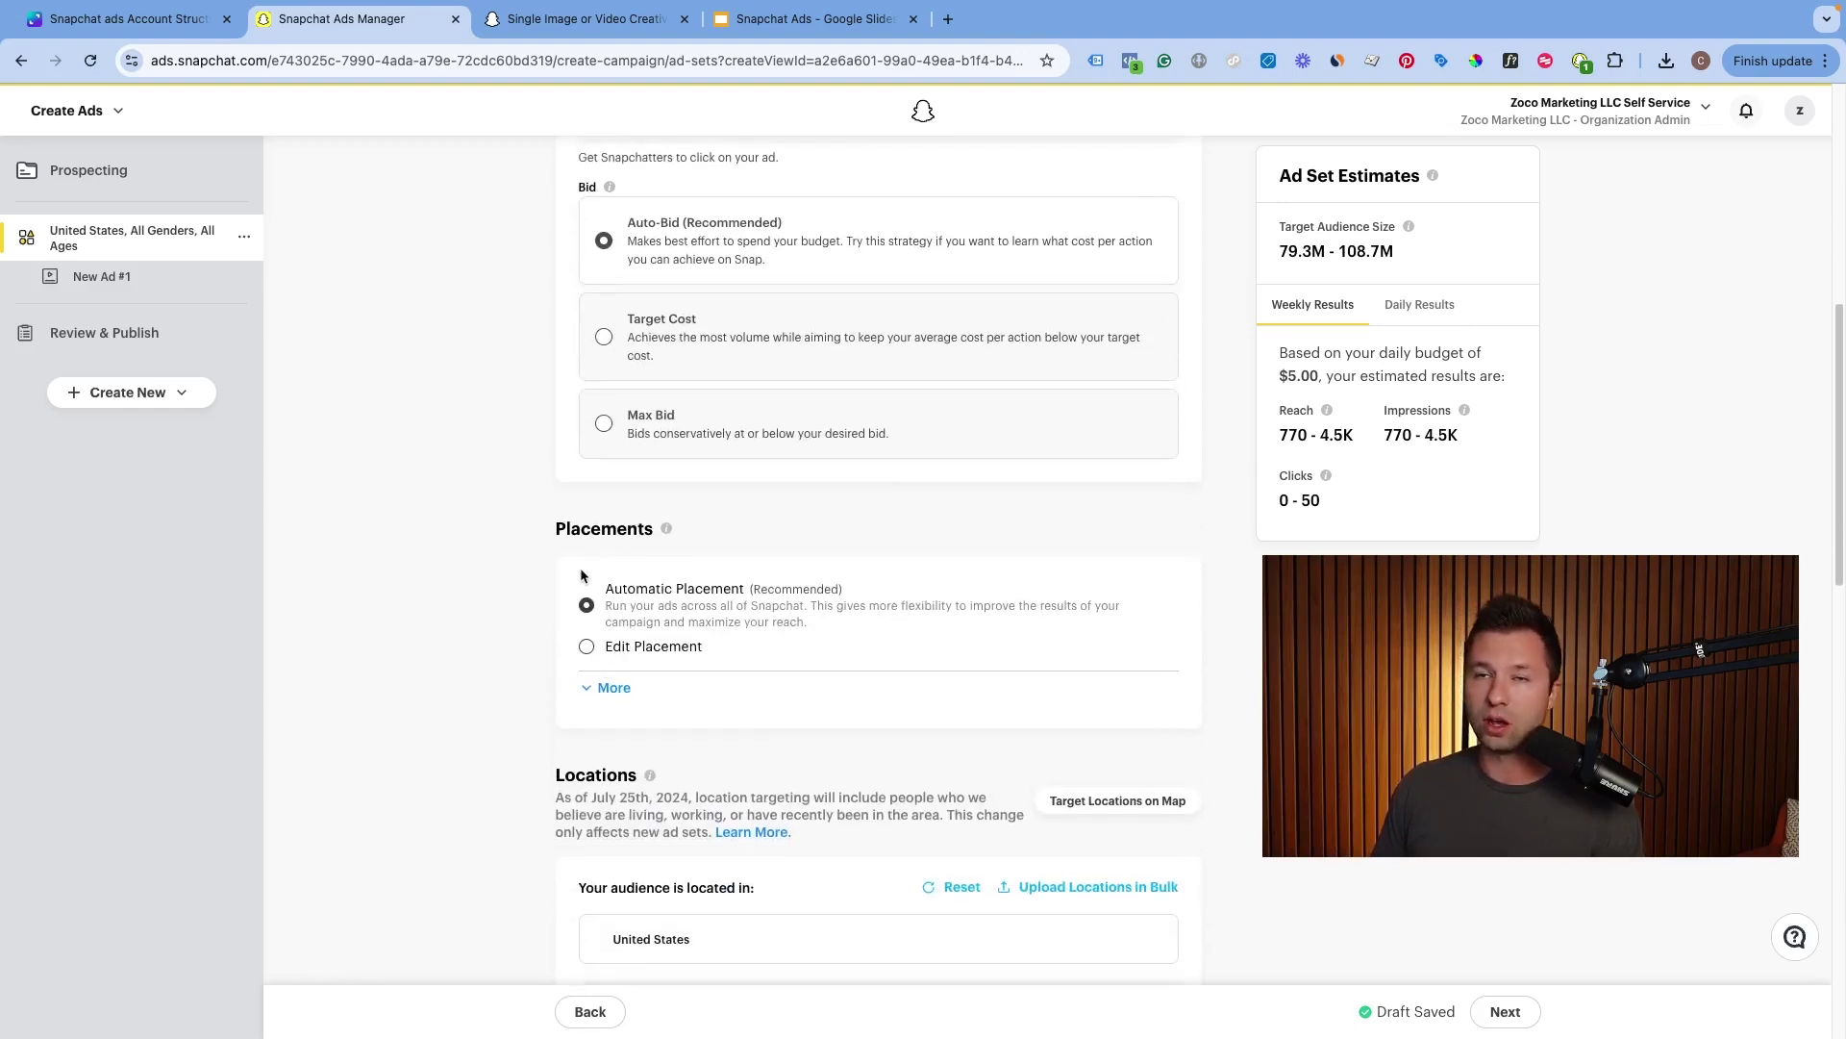
{"action": "scroll", "coordinate": [683, 631], "scroll_direction": "down", "scroll_amount": 3}
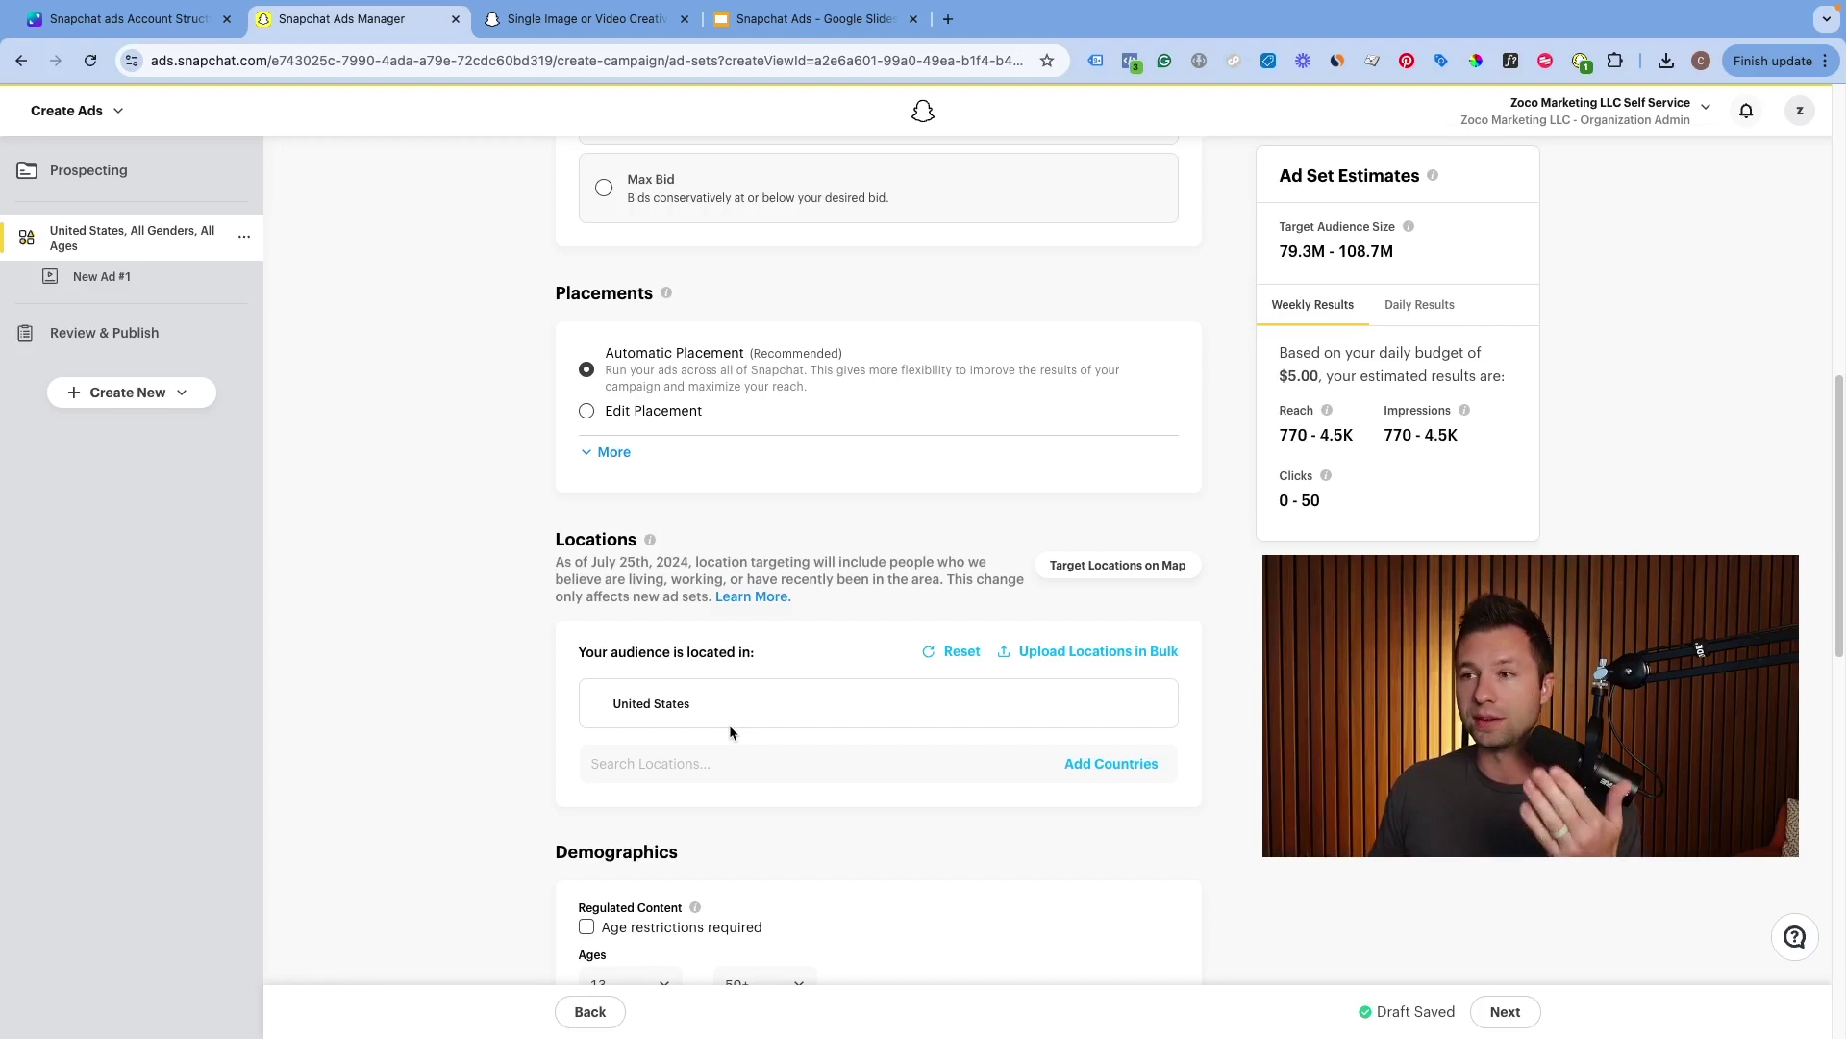
{"action": "left_click", "coordinate": [709, 765]}
{"action": "left_click", "coordinate": [1001, 811]}
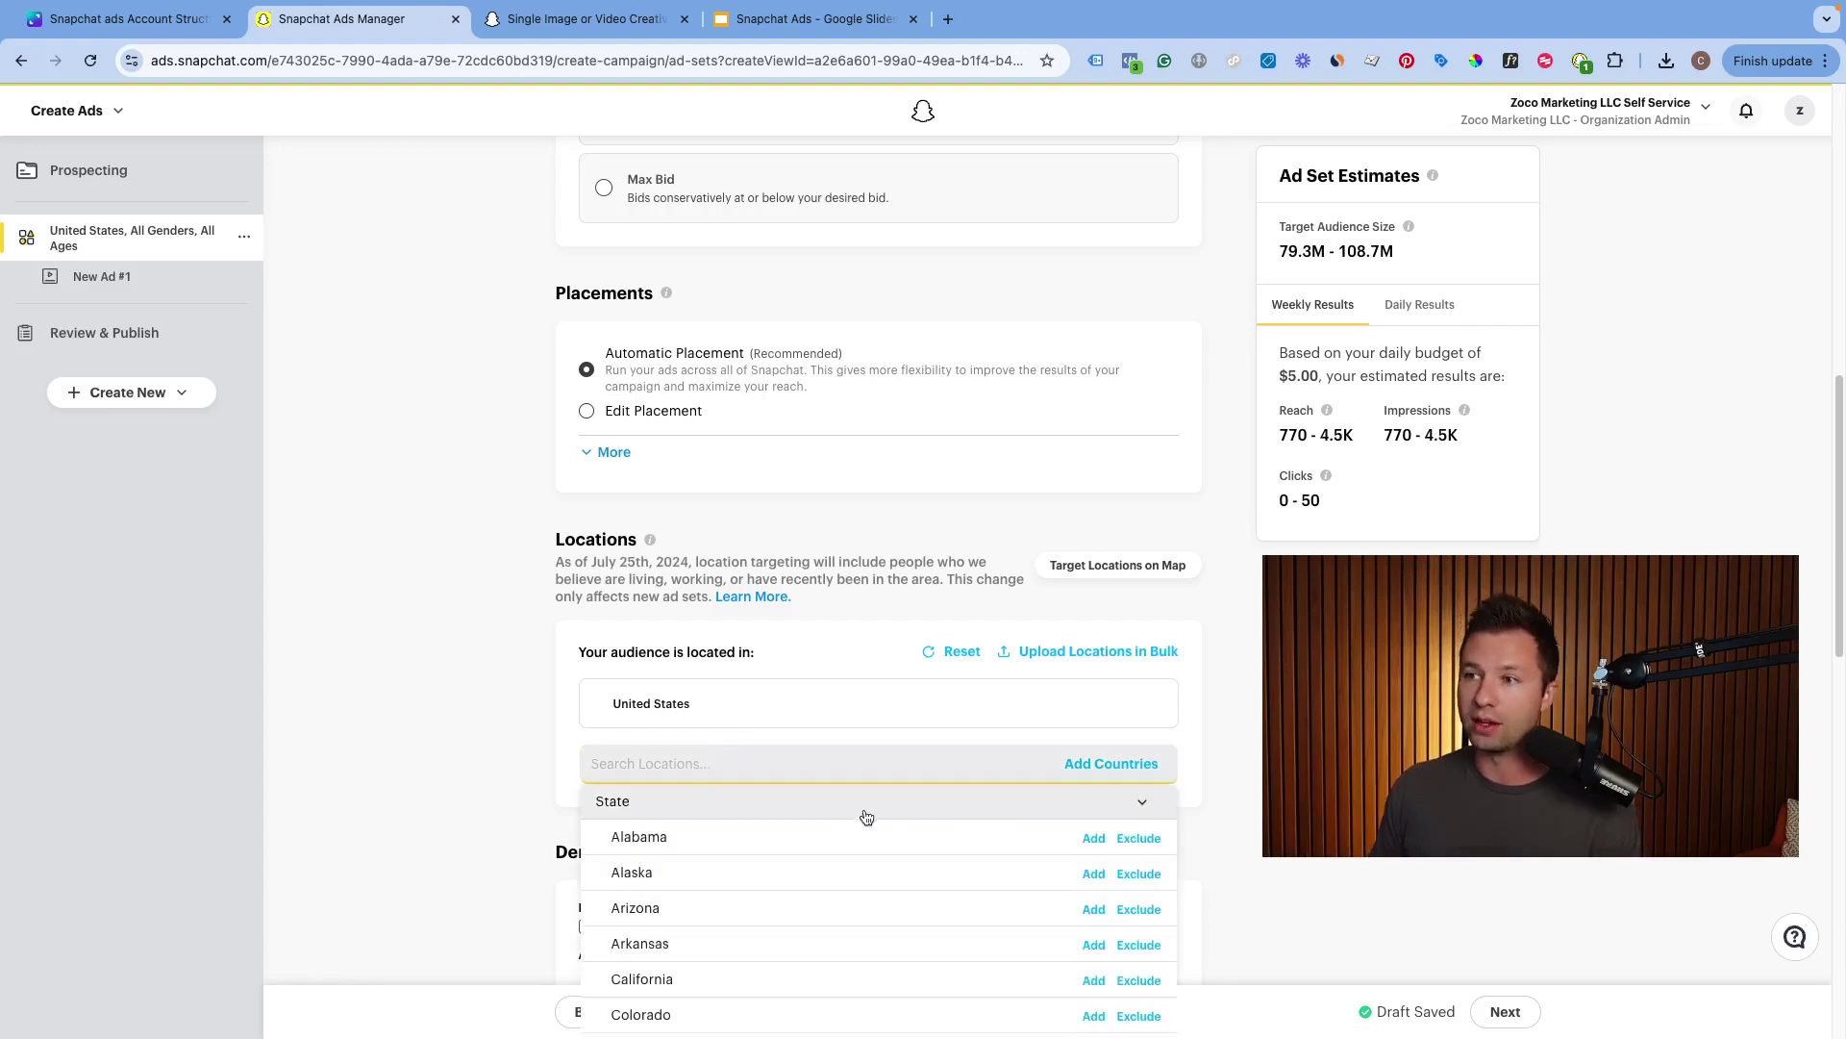
{"action": "scroll", "coordinate": [708, 849], "scroll_direction": "down", "scroll_amount": 2}
{"action": "left_click", "coordinate": [492, 785]}
{"action": "left_click", "coordinate": [648, 760]}
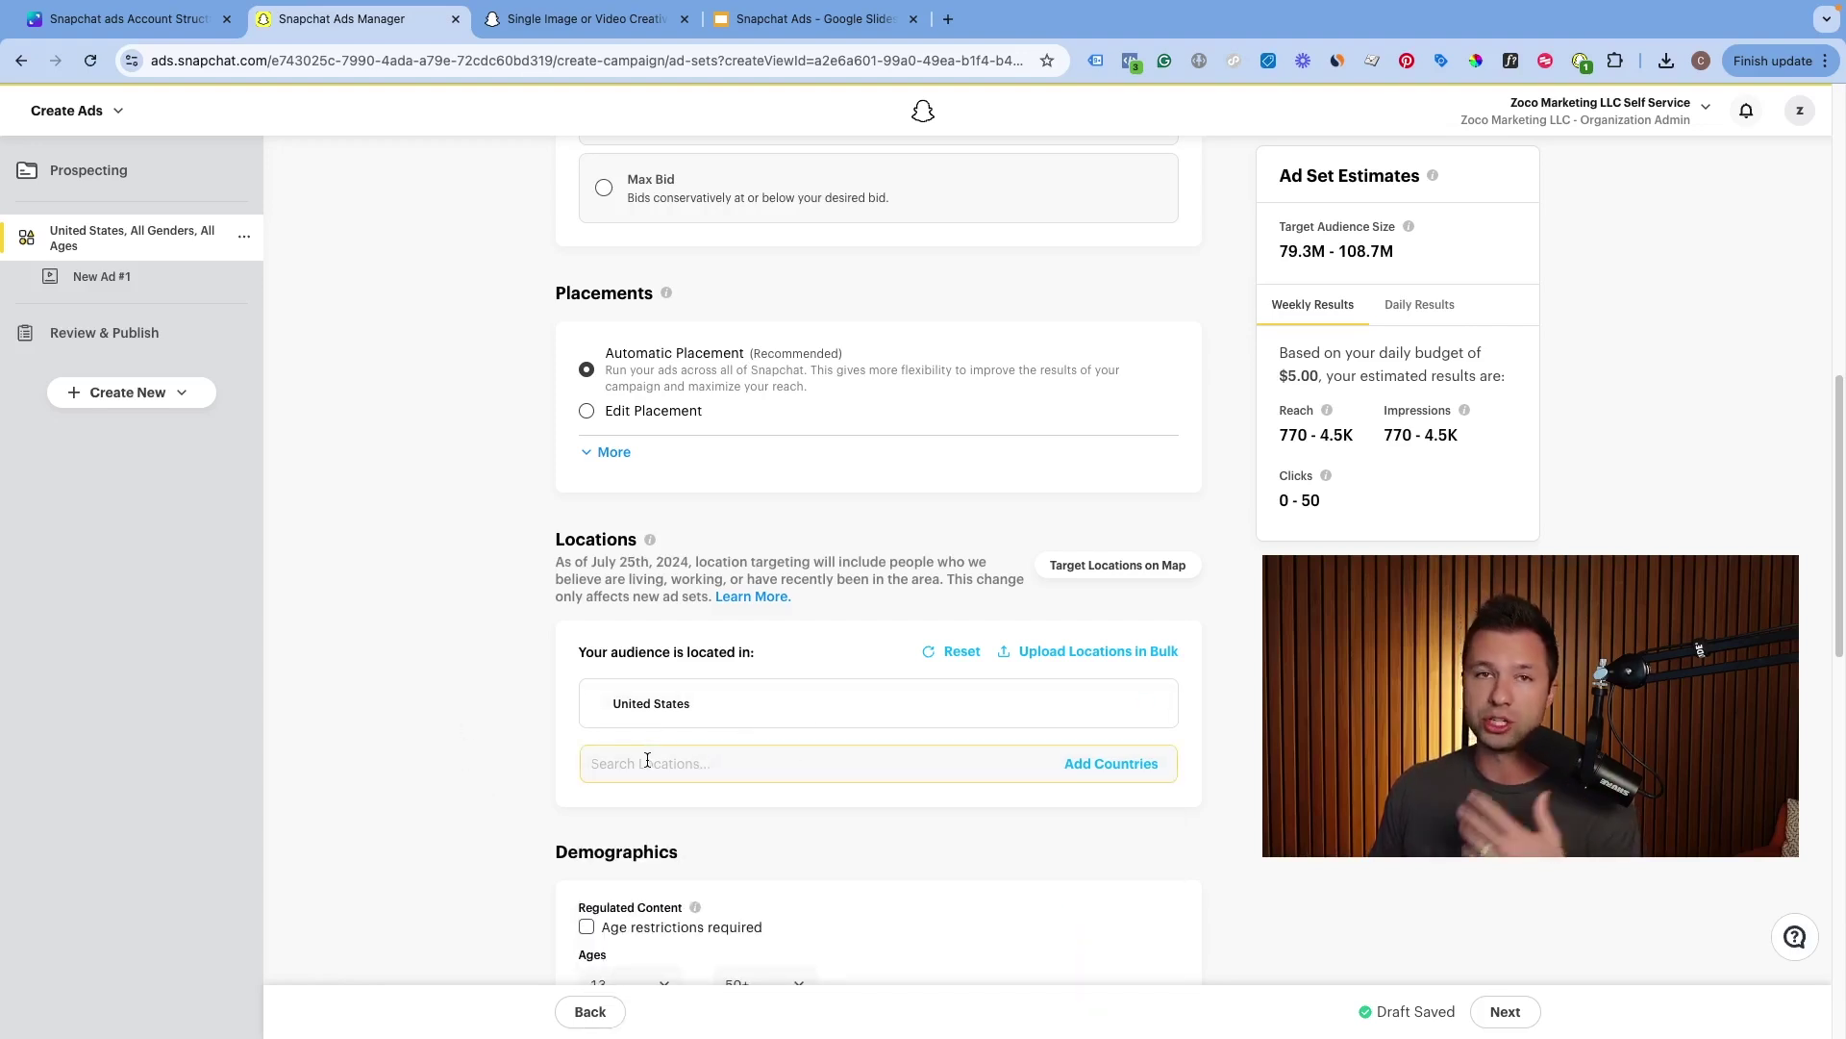
{"action": "left_click", "coordinate": [561, 725]}
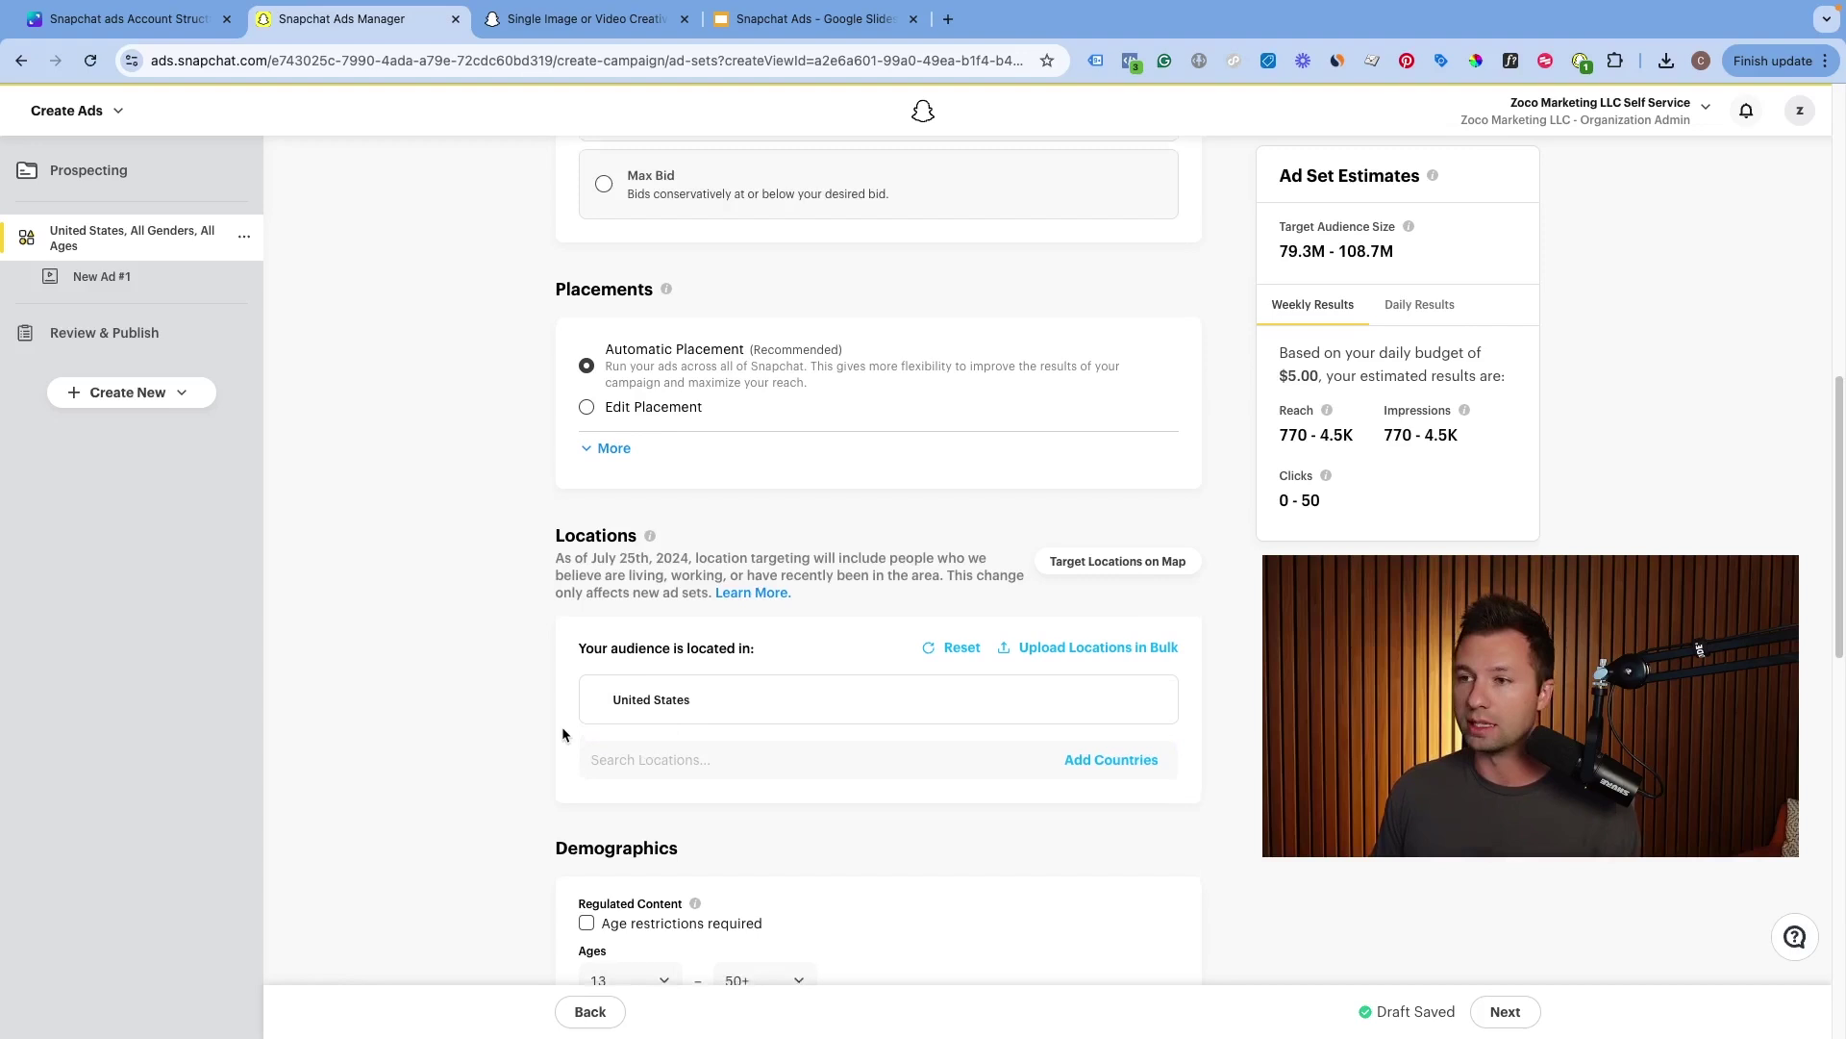
{"action": "scroll", "coordinate": [562, 725], "scroll_direction": "down", "scroll_amount": 4}
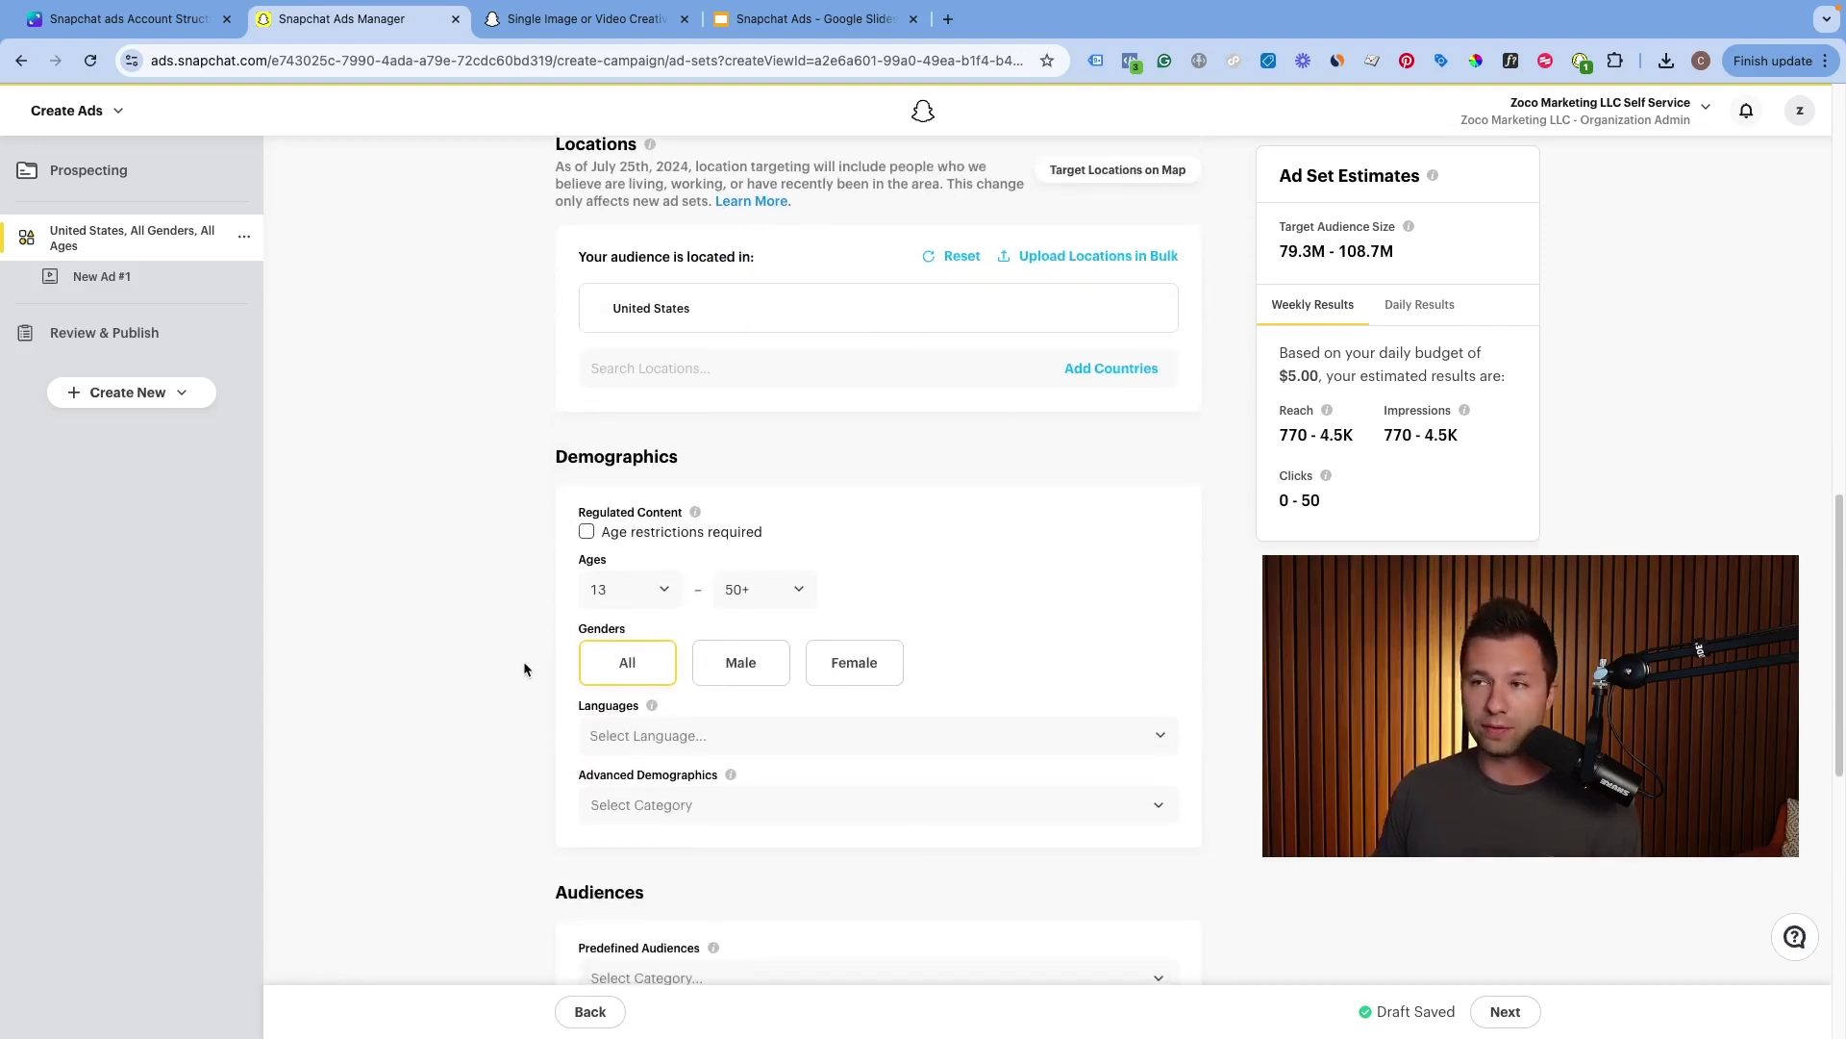
Set the minimum audience age to 22, keeping the maximum at 50+ and all genders
{"action": "left_click", "coordinate": [660, 590]}
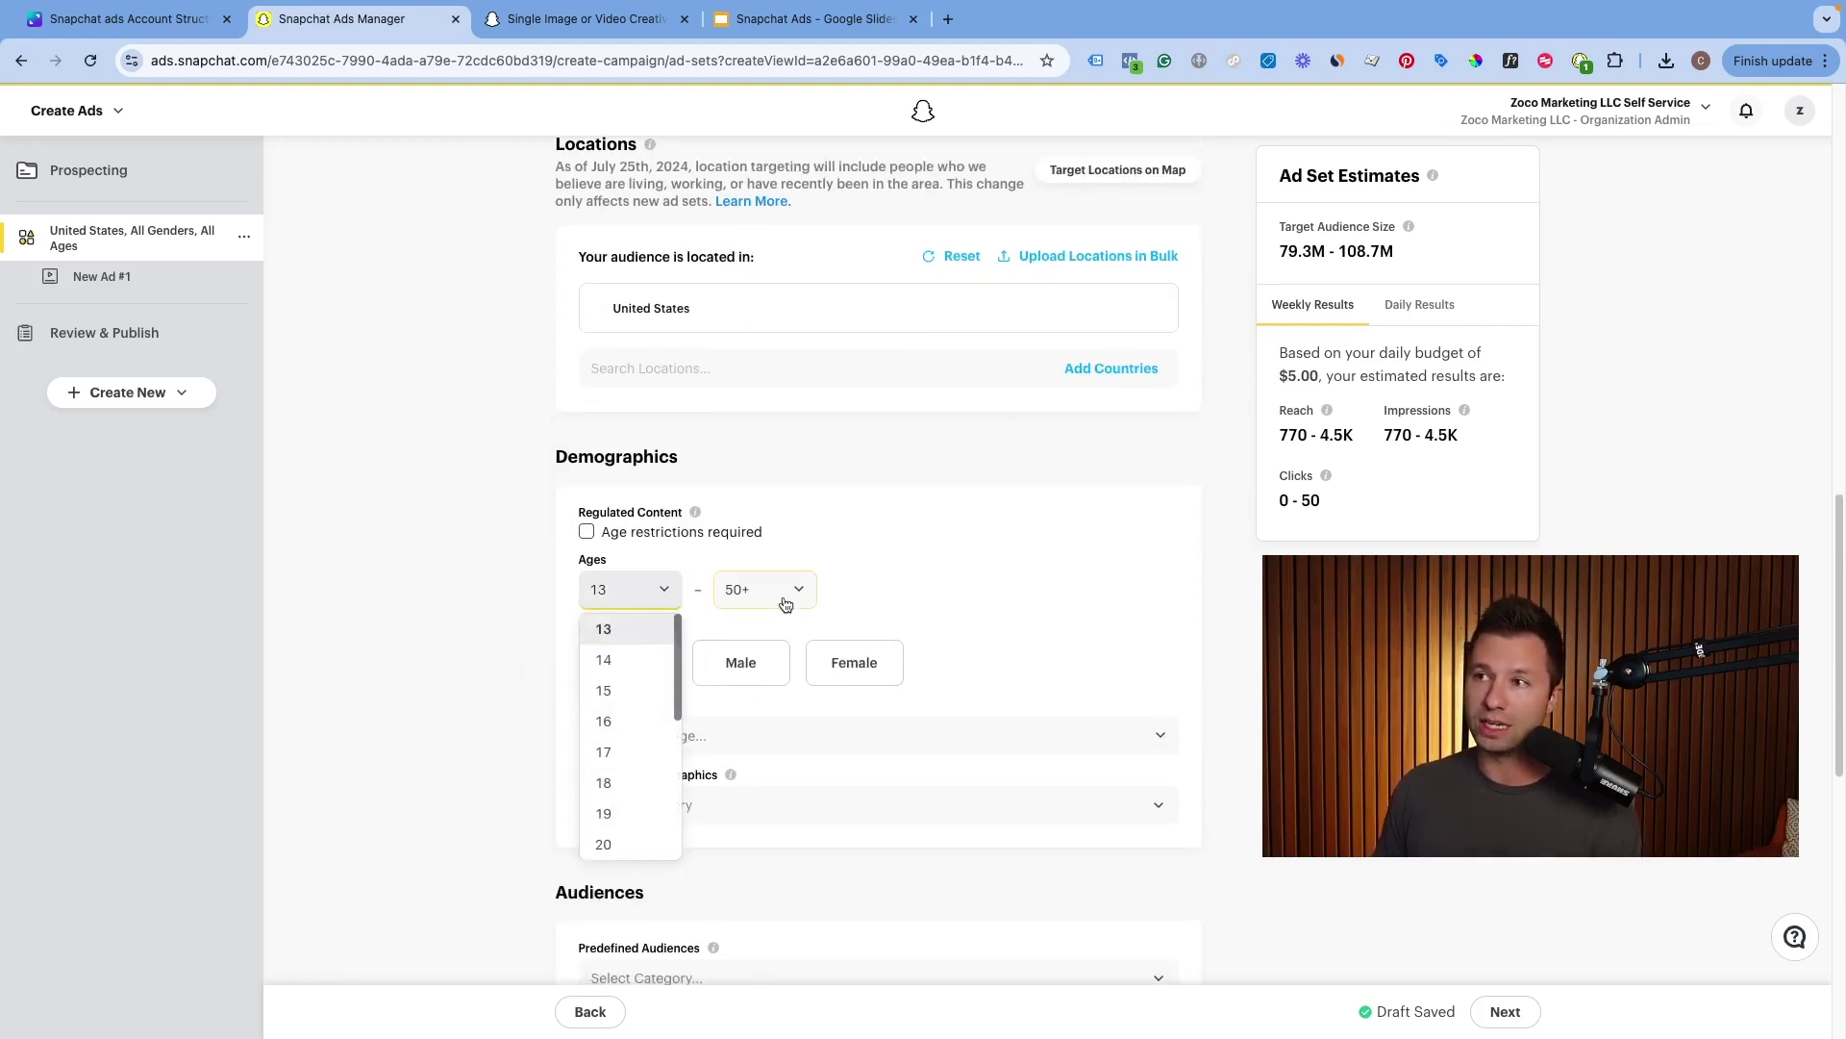
{"action": "left_click", "coordinate": [786, 589]}
{"action": "left_click", "coordinate": [626, 590]}
{"action": "left_click", "coordinate": [626, 590]}
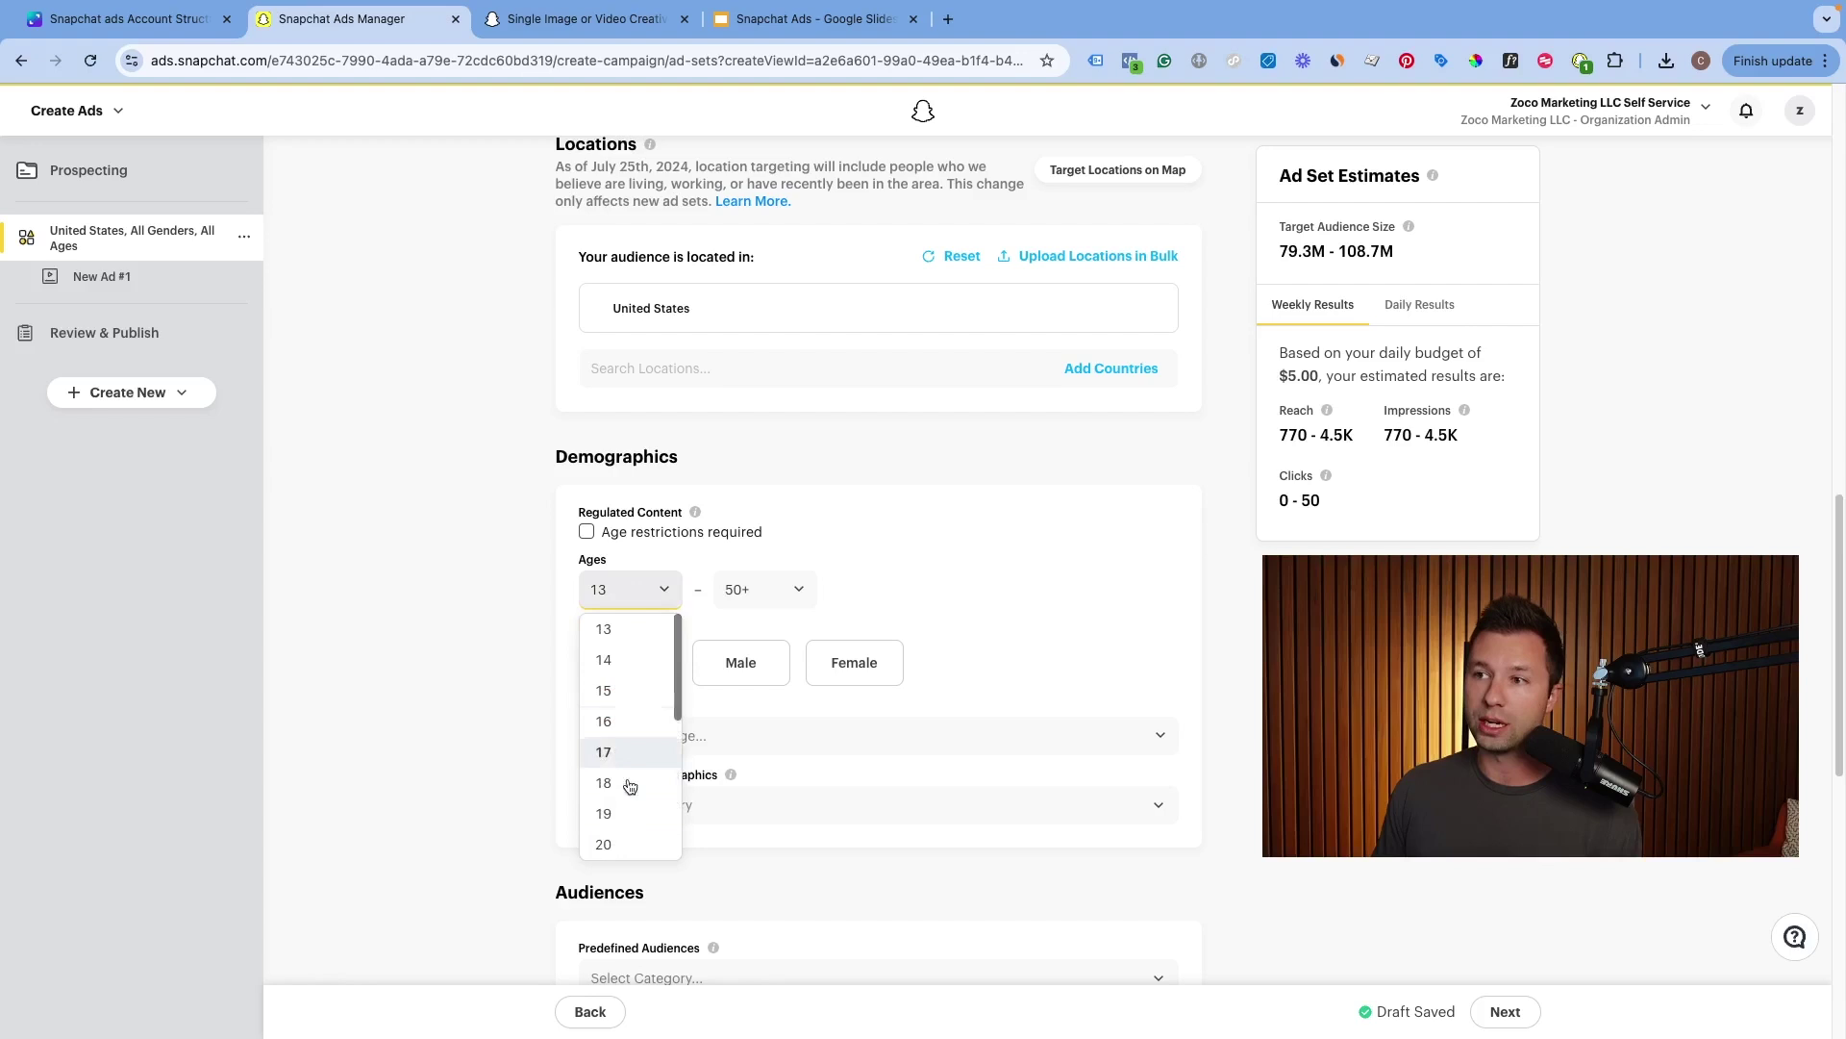
{"action": "scroll", "coordinate": [636, 817], "scroll_direction": "down", "scroll_amount": 3}
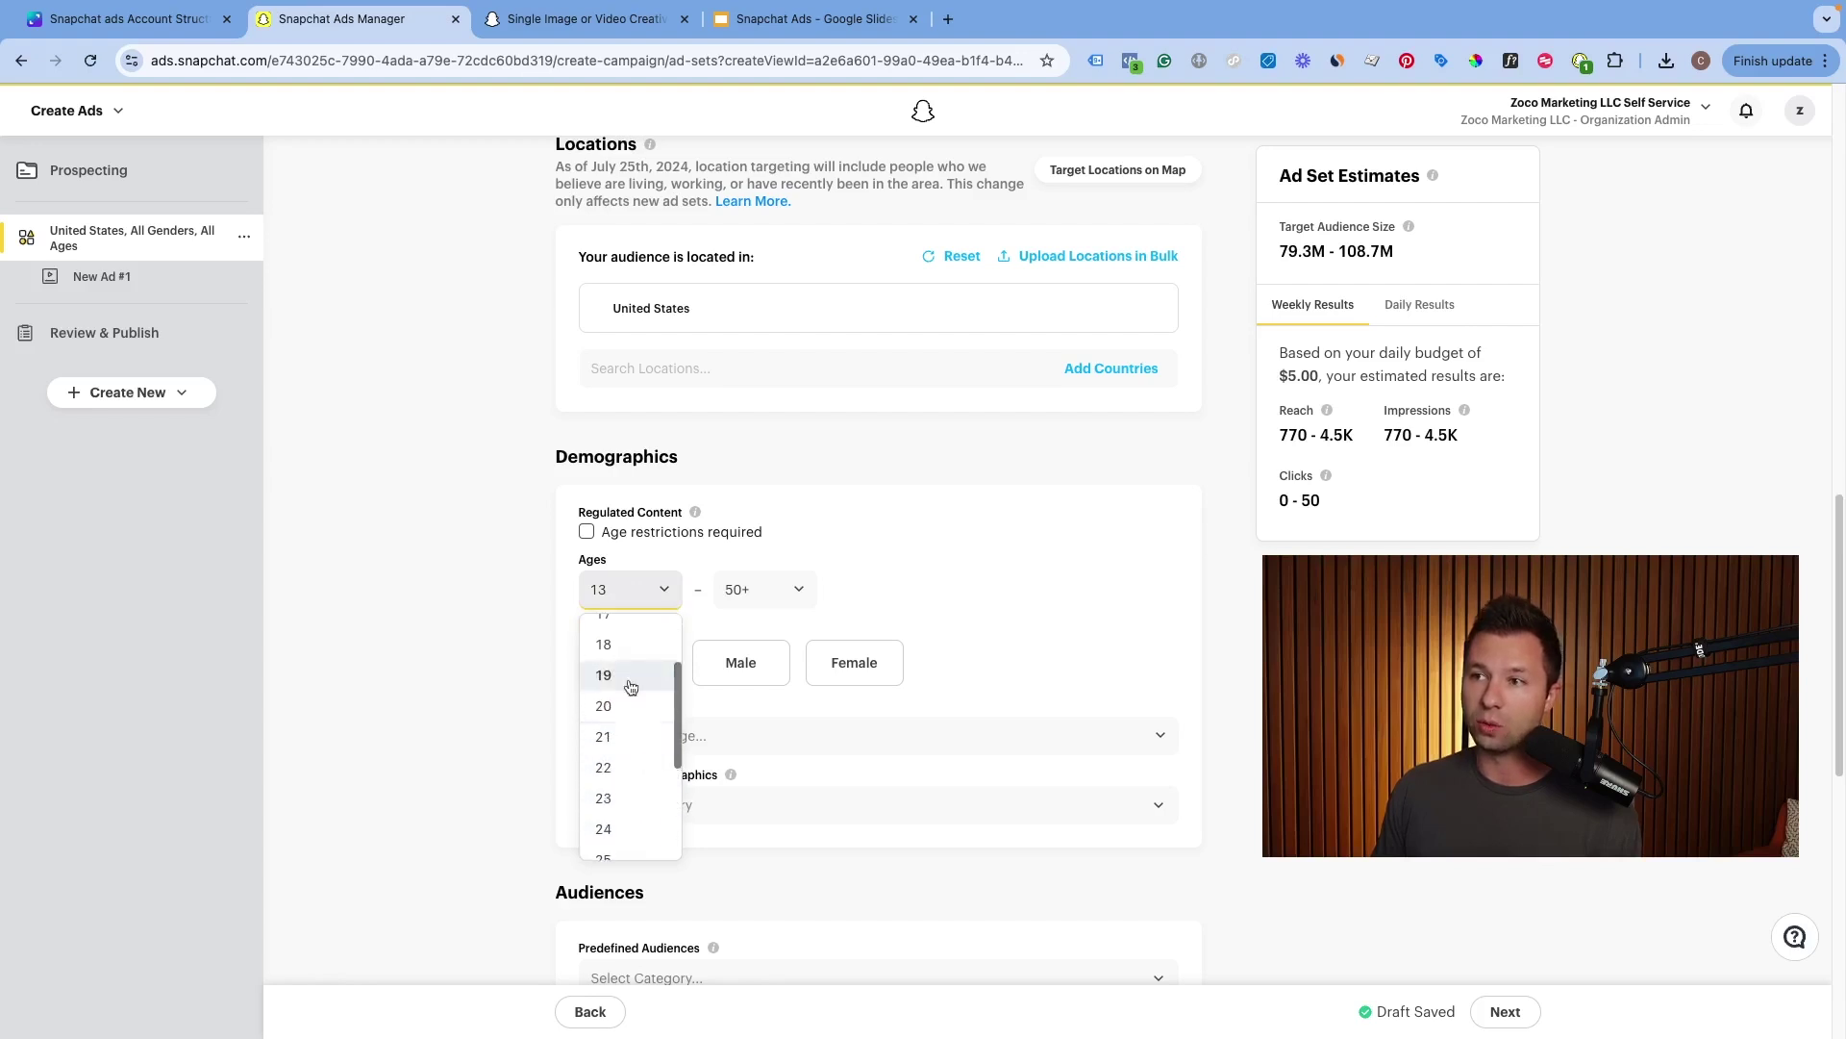
{"action": "left_click", "coordinate": [623, 769]}
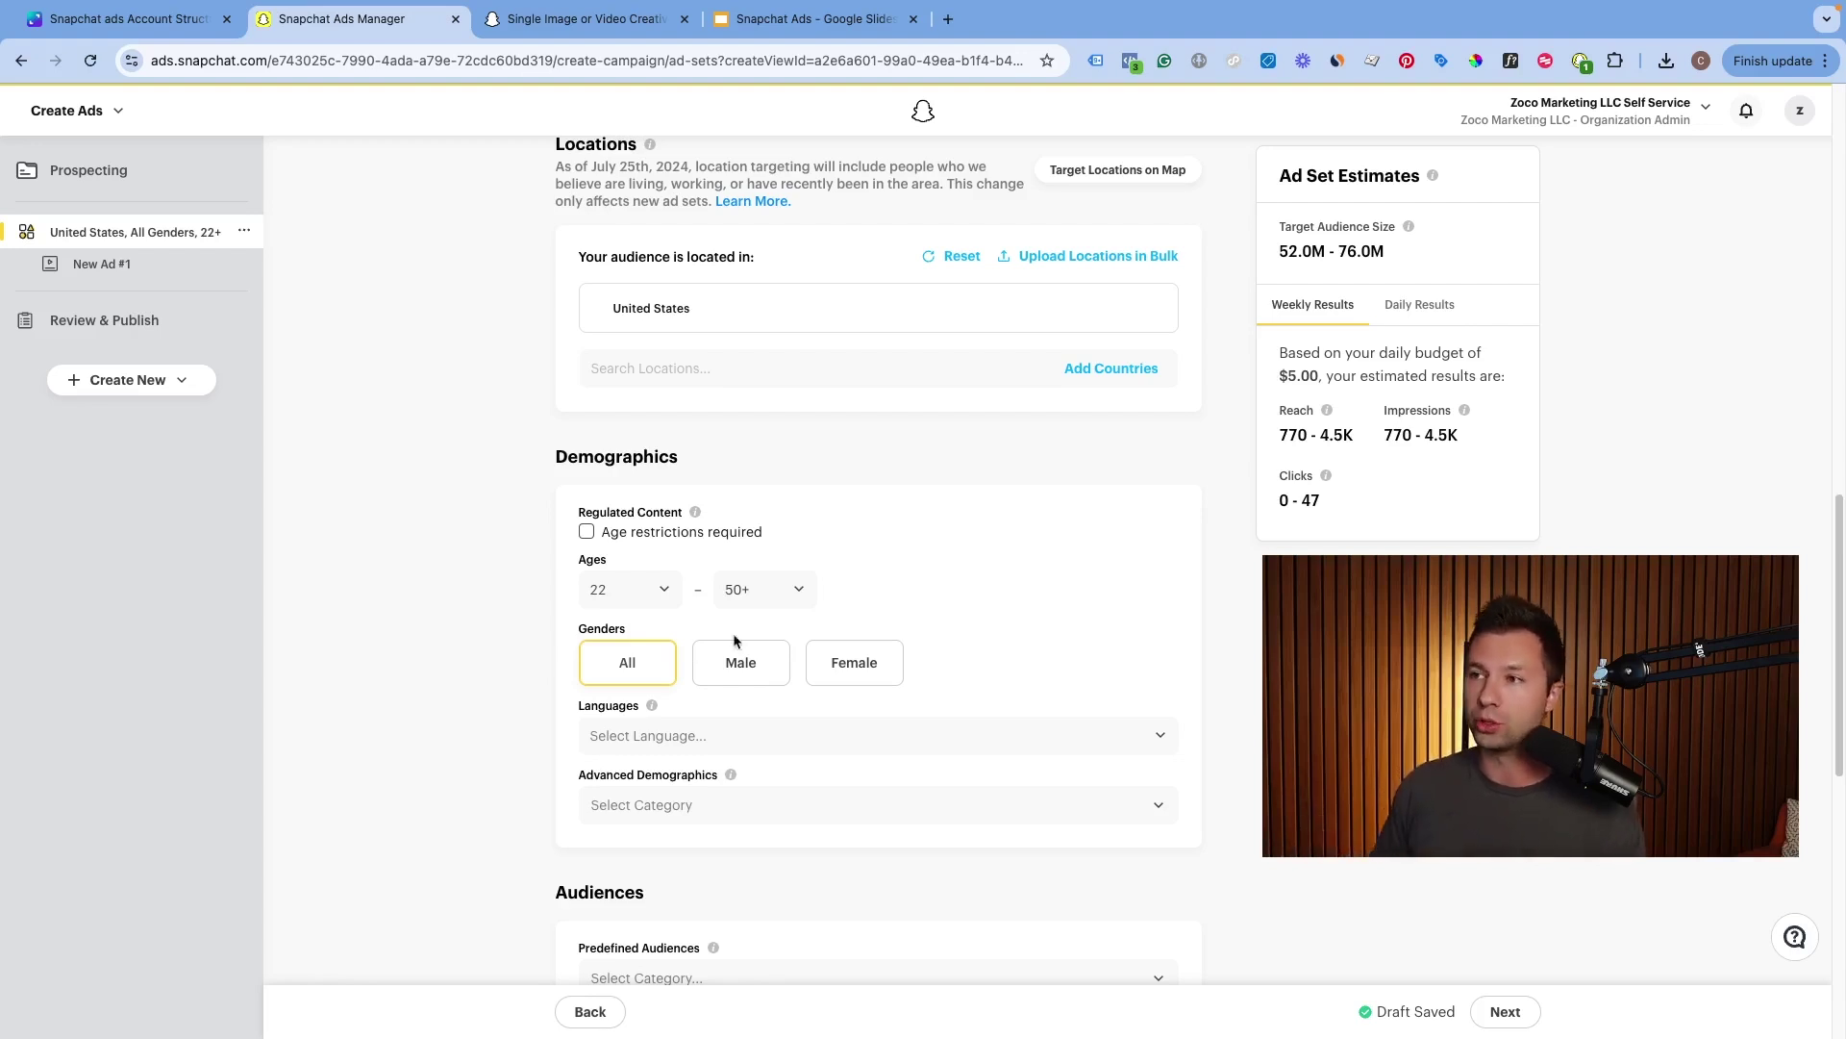
Target English speakers, leaving advanced demographics unchanged
{"action": "scroll", "coordinate": [784, 625], "scroll_direction": "down", "scroll_amount": 1}
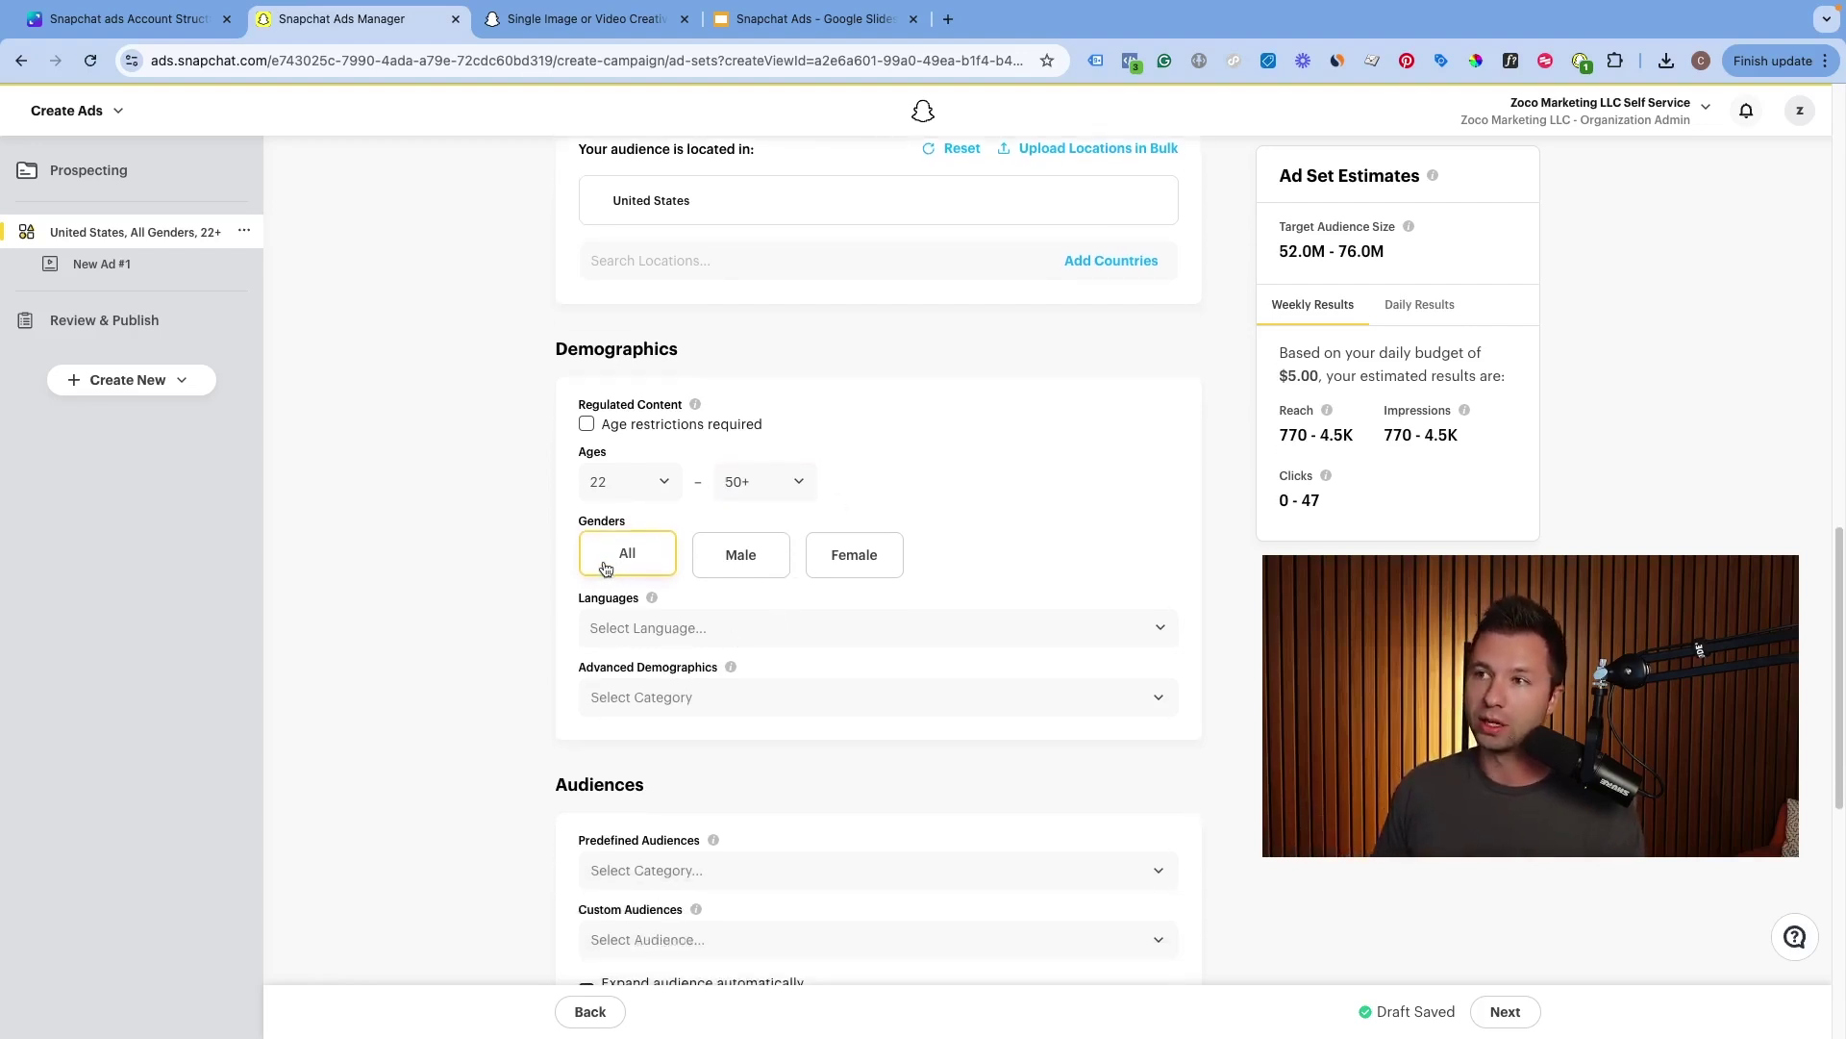
{"action": "scroll", "coordinate": [702, 606], "scroll_direction": "down", "scroll_amount": 1}
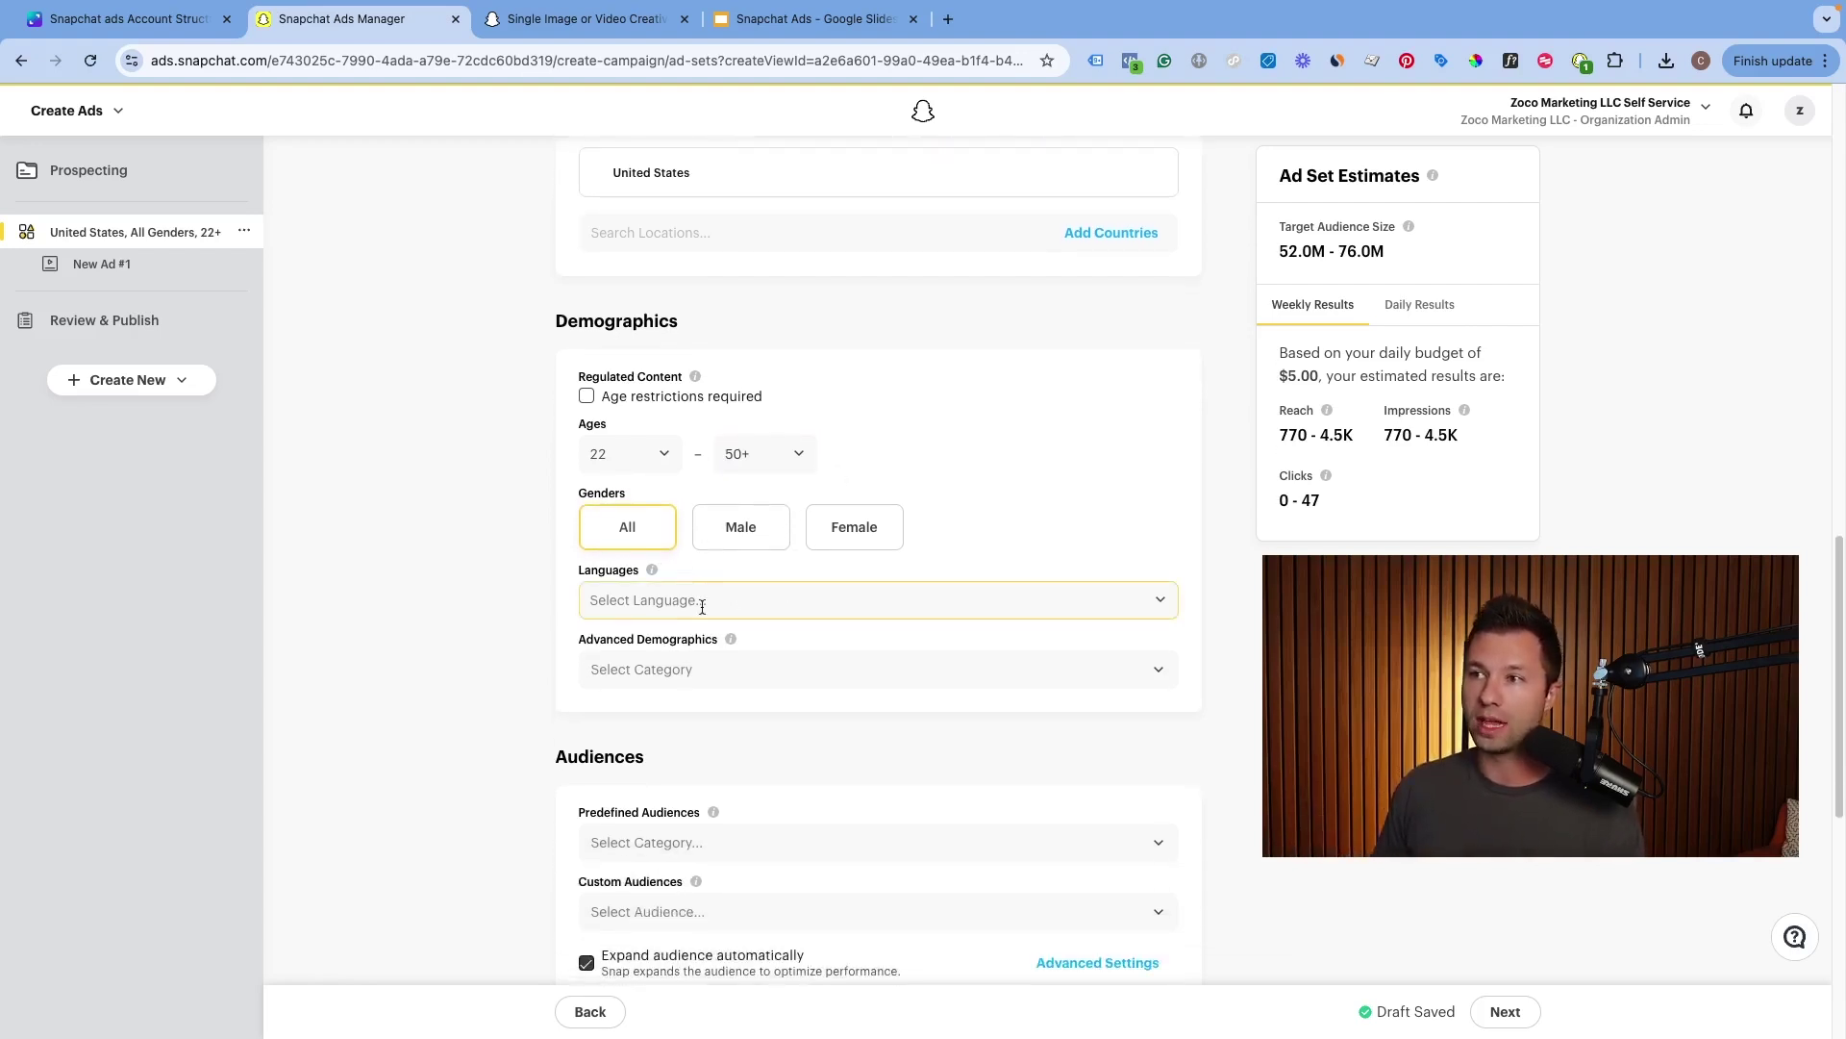
{"action": "left_click", "coordinate": [782, 600]}
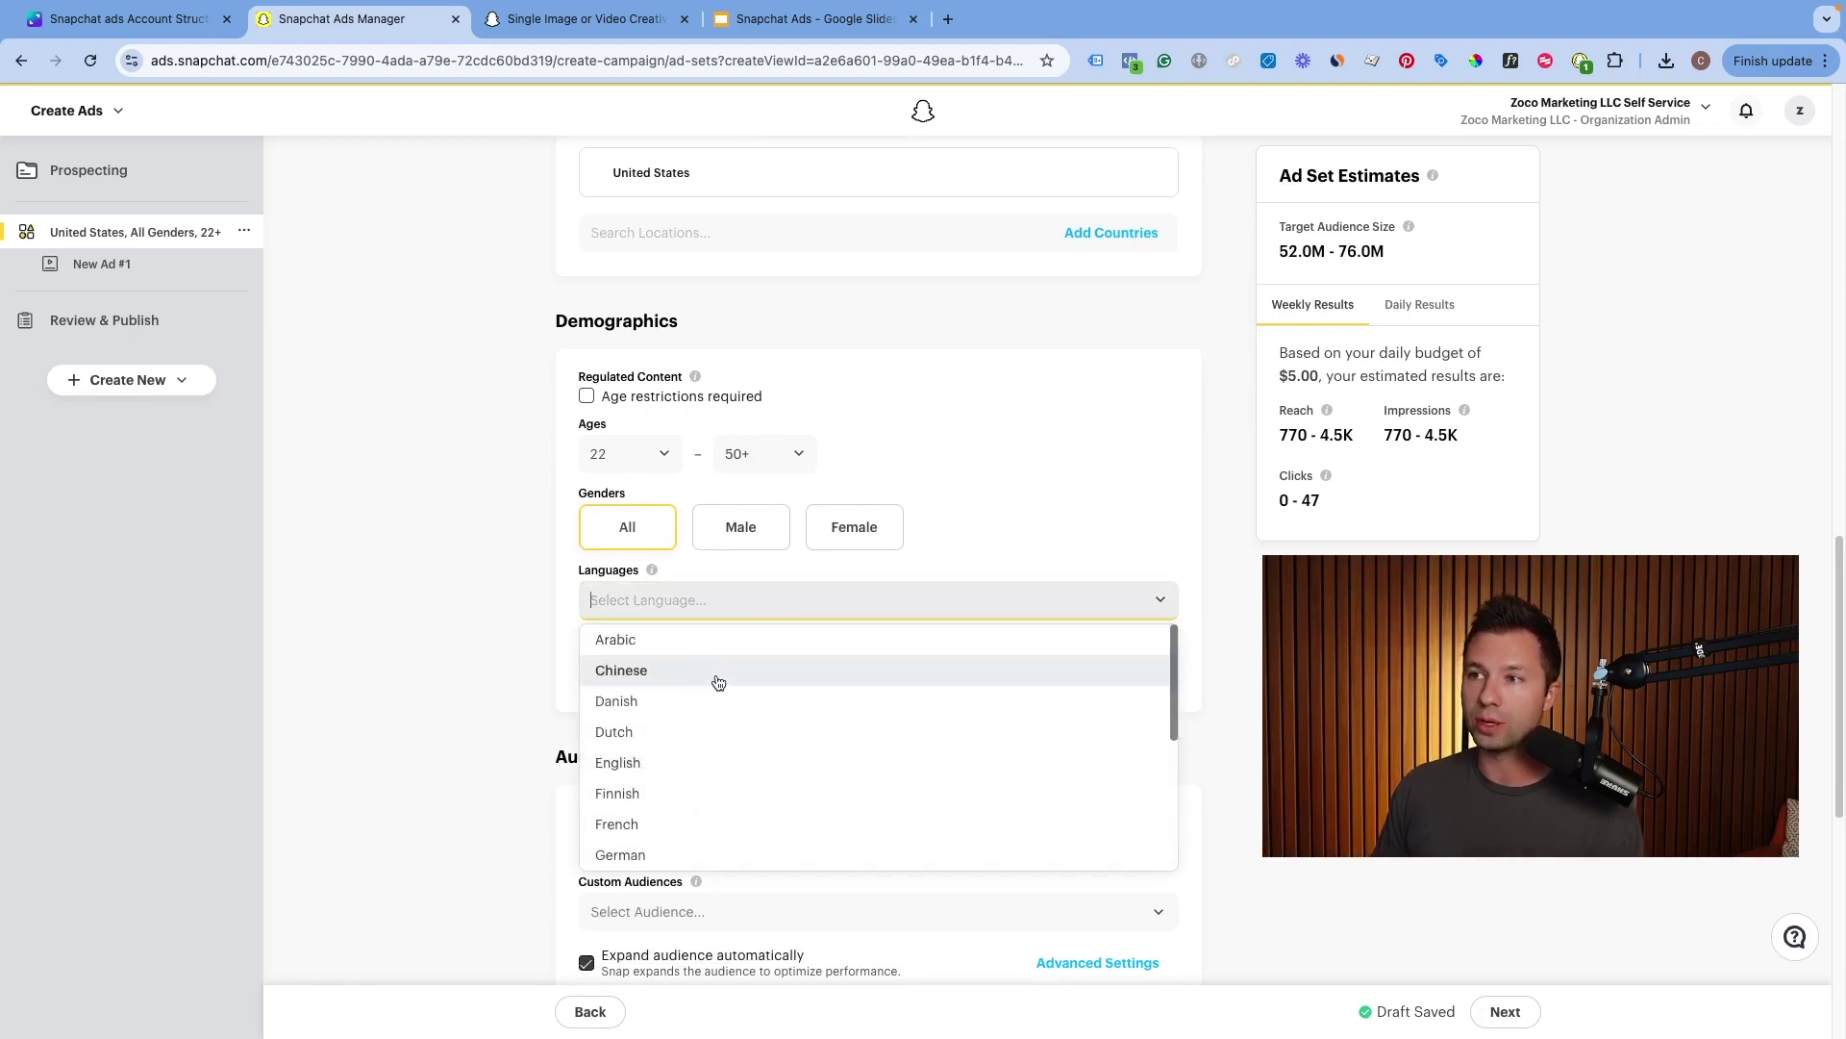
{"action": "left_click", "coordinate": [634, 759]}
{"action": "scroll", "coordinate": [529, 663], "scroll_direction": "down", "scroll_amount": 2}
{"action": "left_click", "coordinate": [679, 566]}
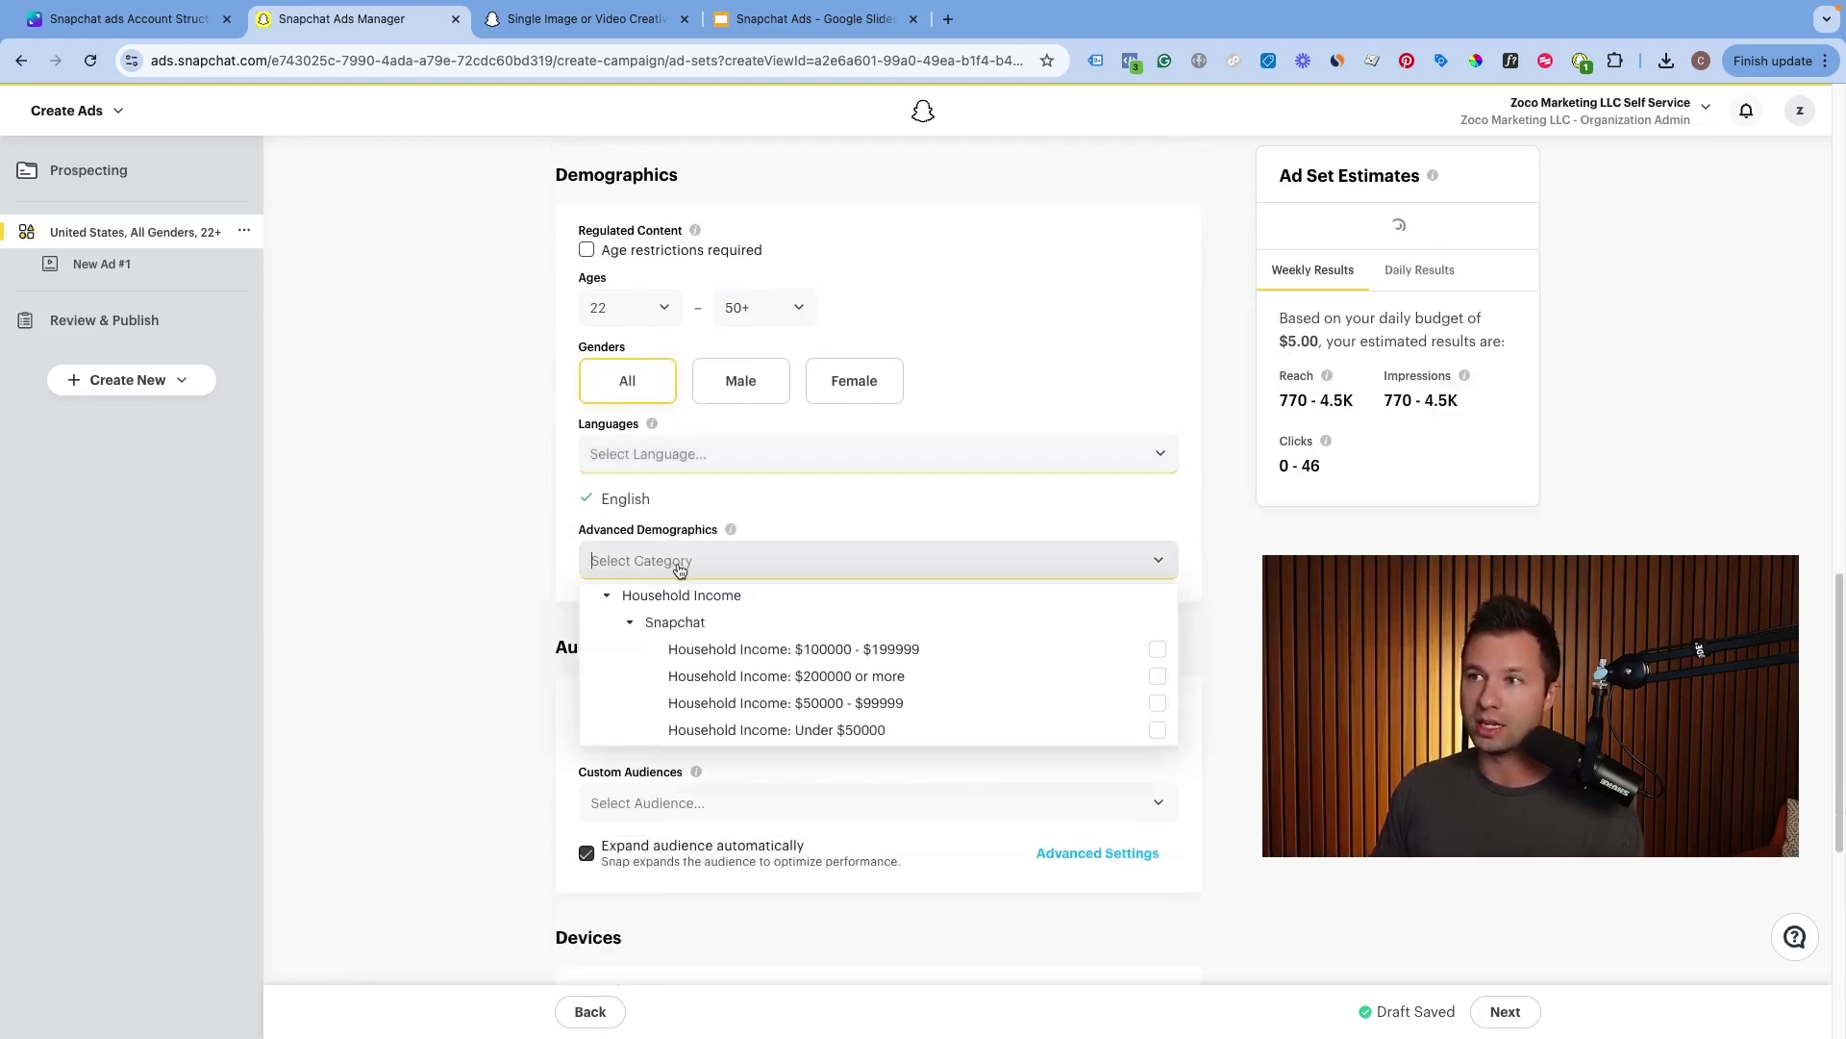
{"action": "scroll", "coordinate": [681, 577], "scroll_direction": "down", "scroll_amount": 3}
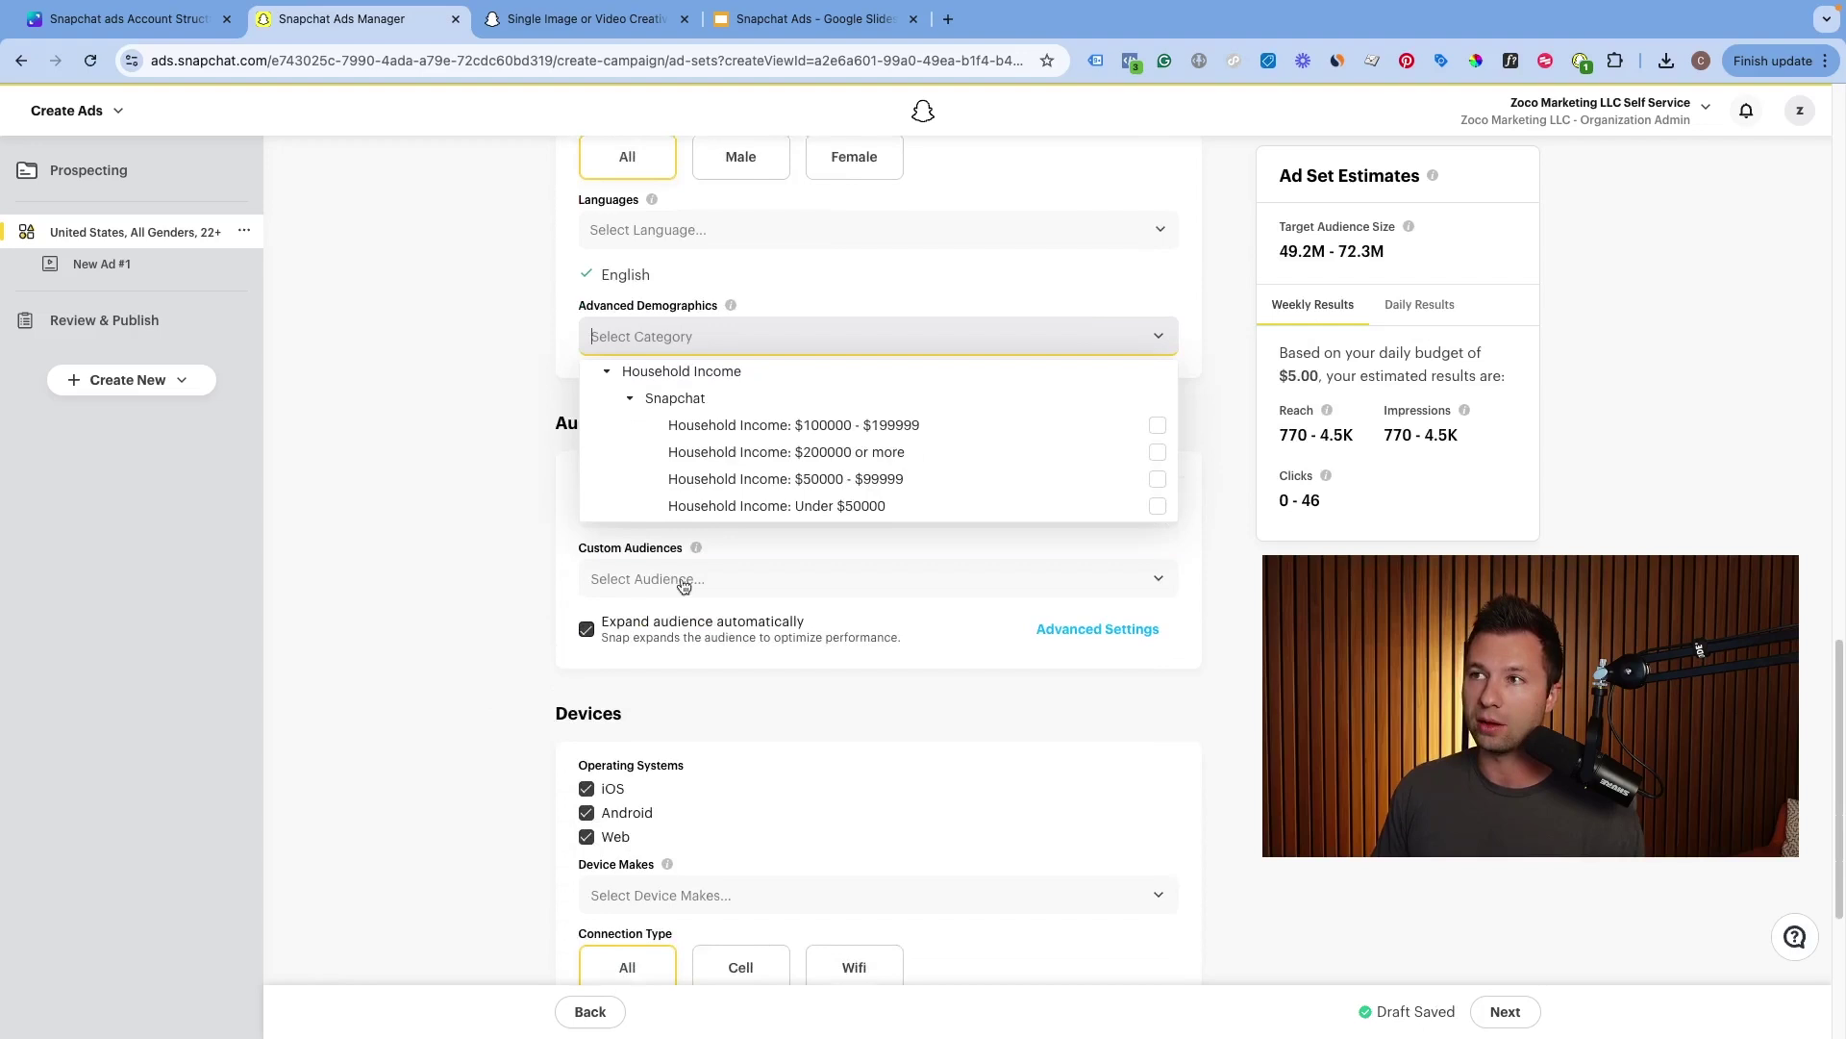
{"action": "scroll", "coordinate": [682, 585], "scroll_direction": "up", "scroll_amount": 1}
{"action": "left_click", "coordinate": [507, 489]}
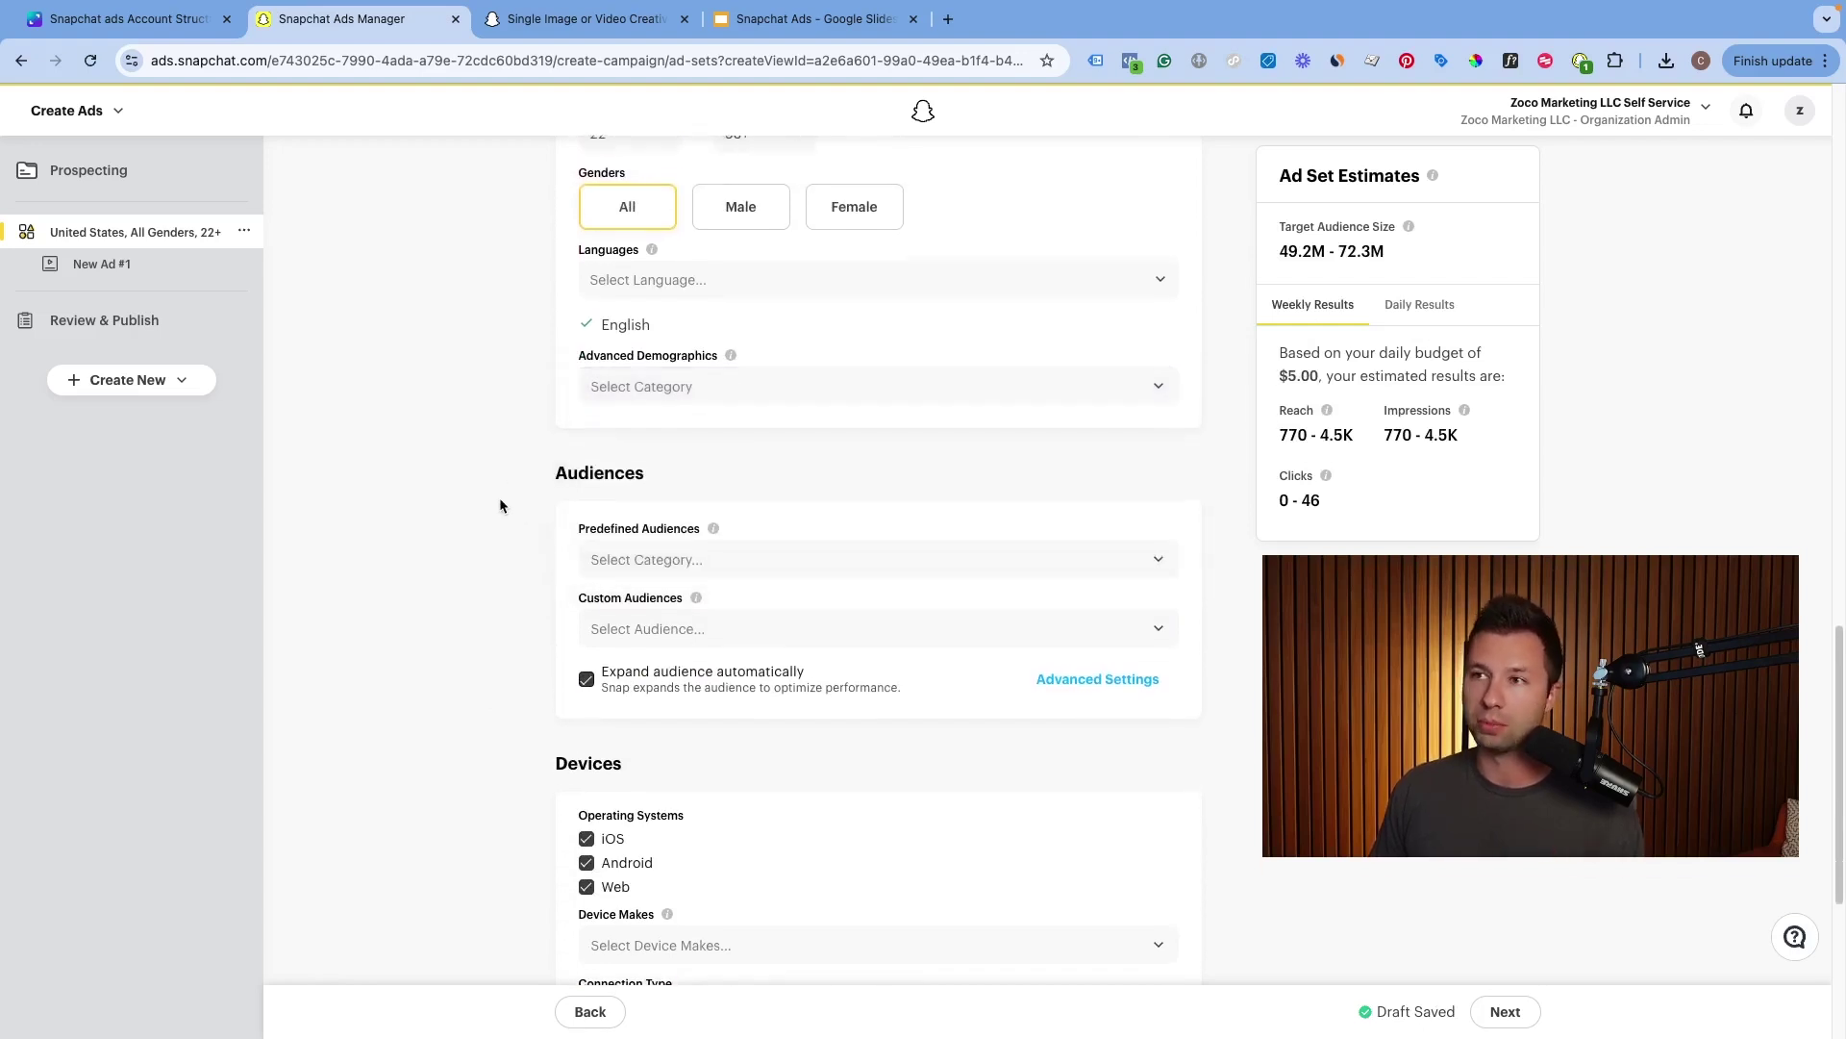
{"action": "scroll", "coordinate": [499, 506], "scroll_direction": "down", "scroll_amount": 2}
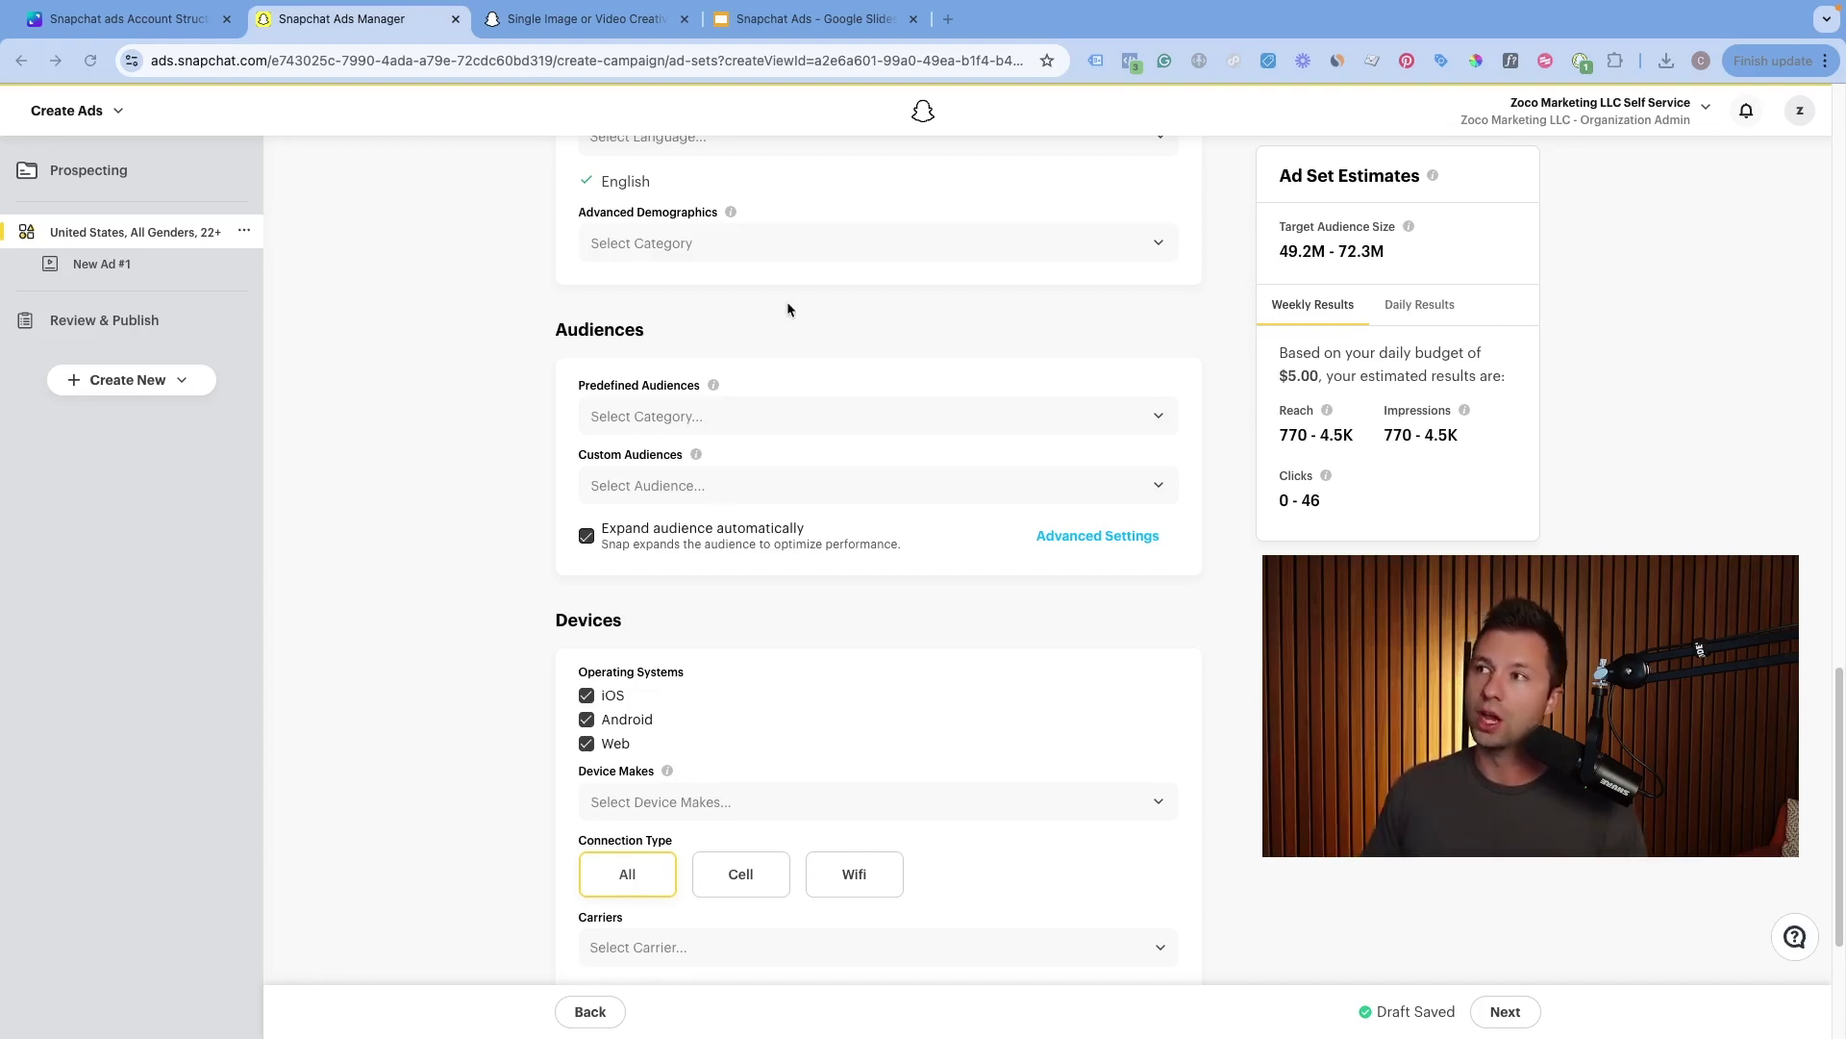
Add the Lifestyles > Pet & Animal Lovers predefined audience
{"action": "left_click", "coordinate": [708, 416]}
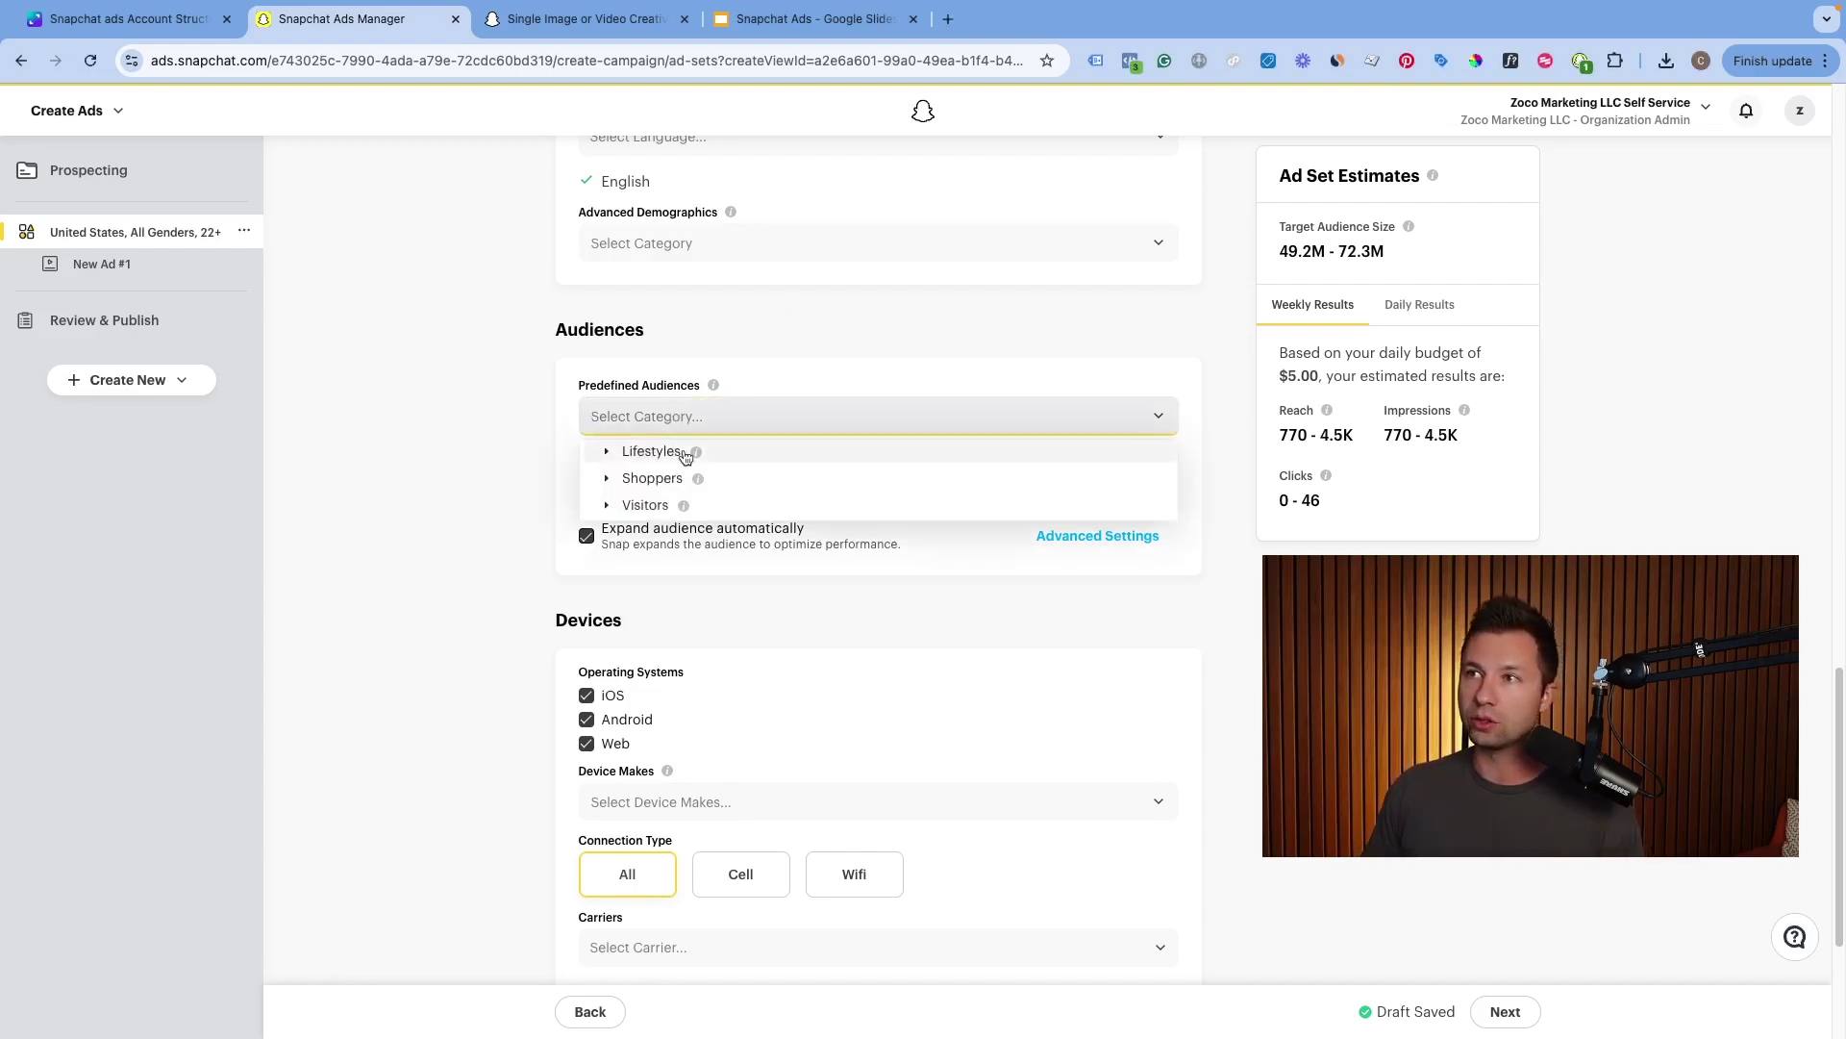
{"action": "type", "text": "dog"}
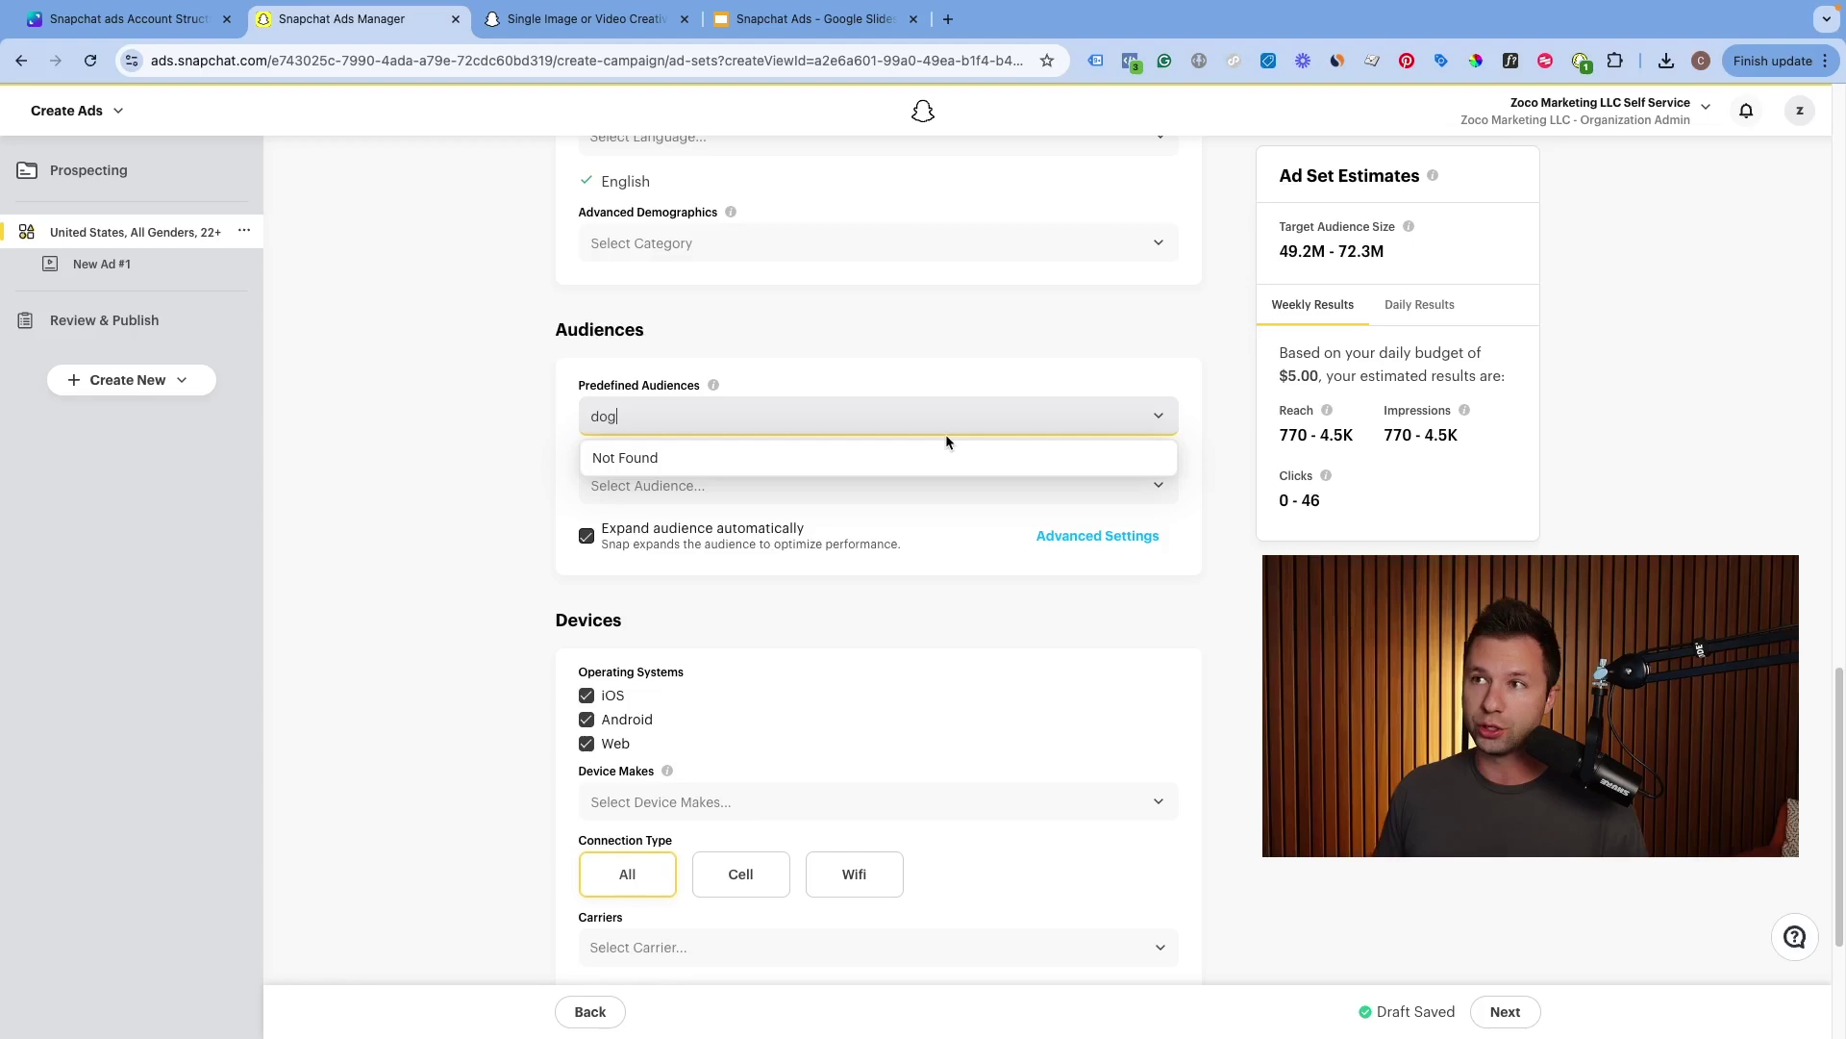
{"action": "key", "text": "BackSpace"}
{"action": "key", "text": "BackSpace"}
{"action": "key", "text": "BackSpace"}
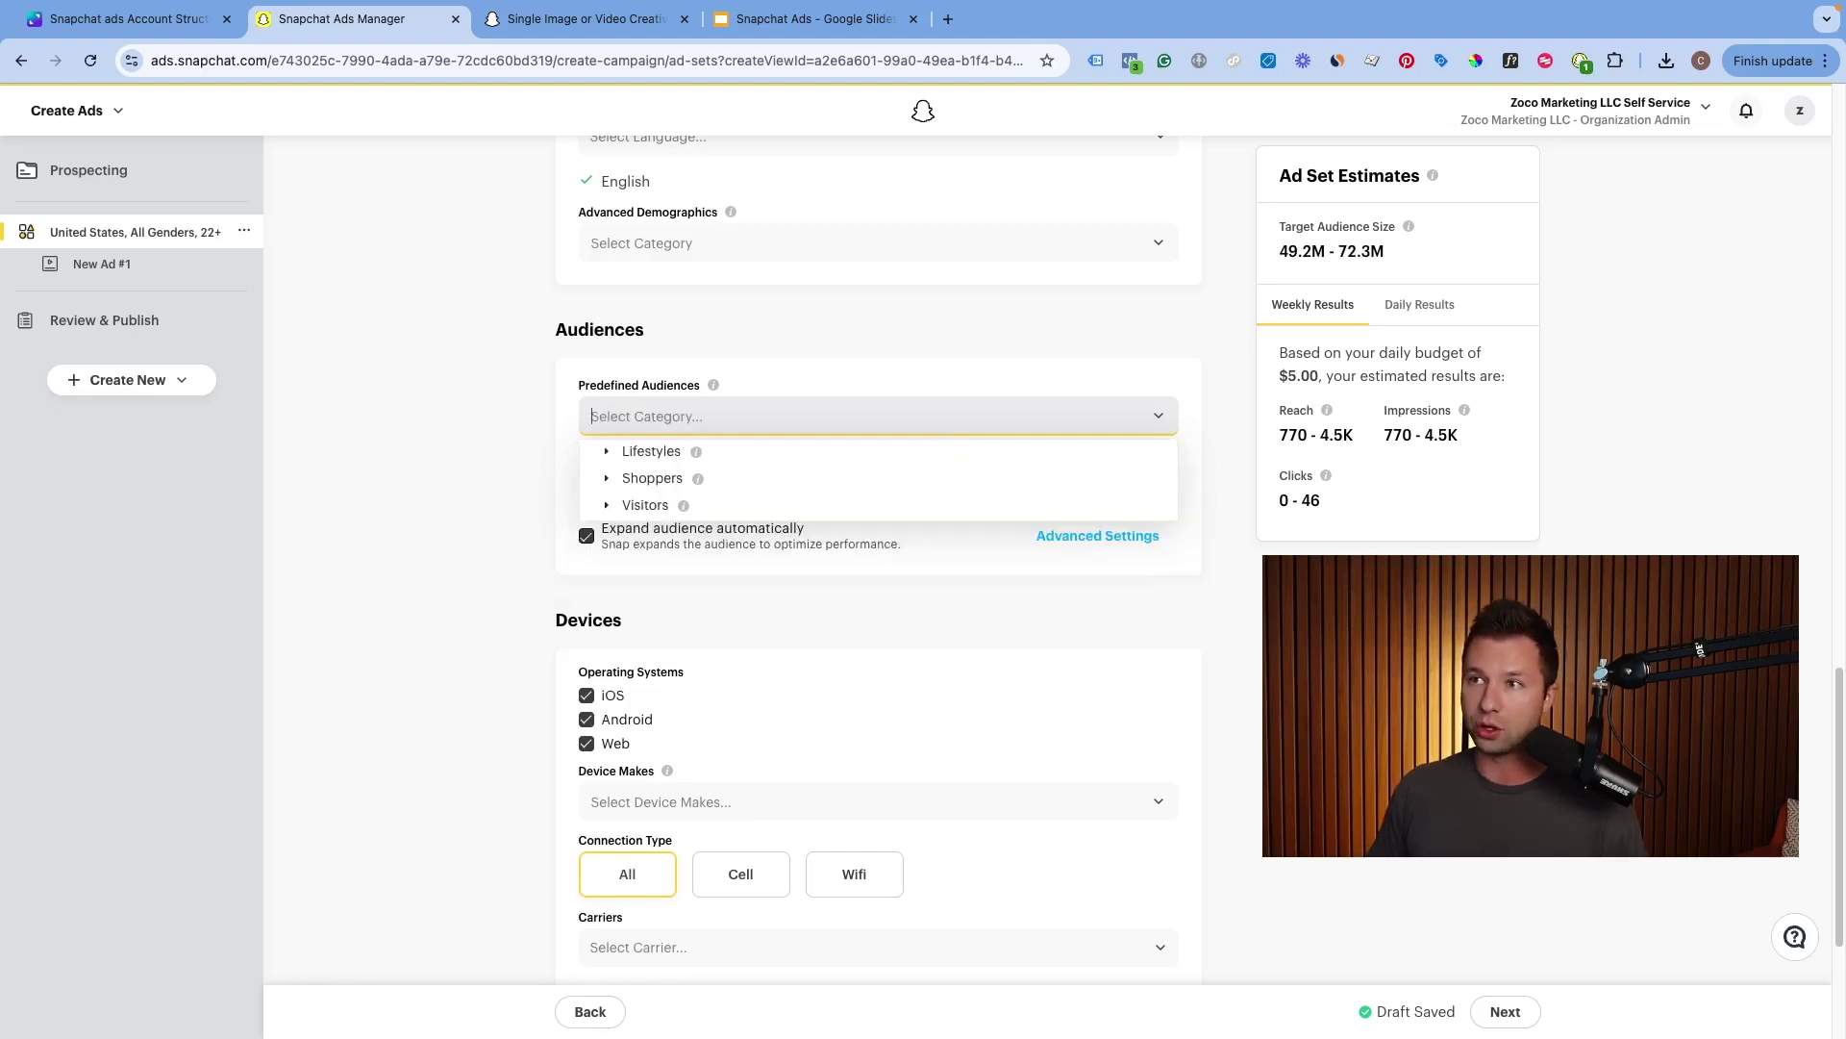
{"action": "type", "text": "pet"}
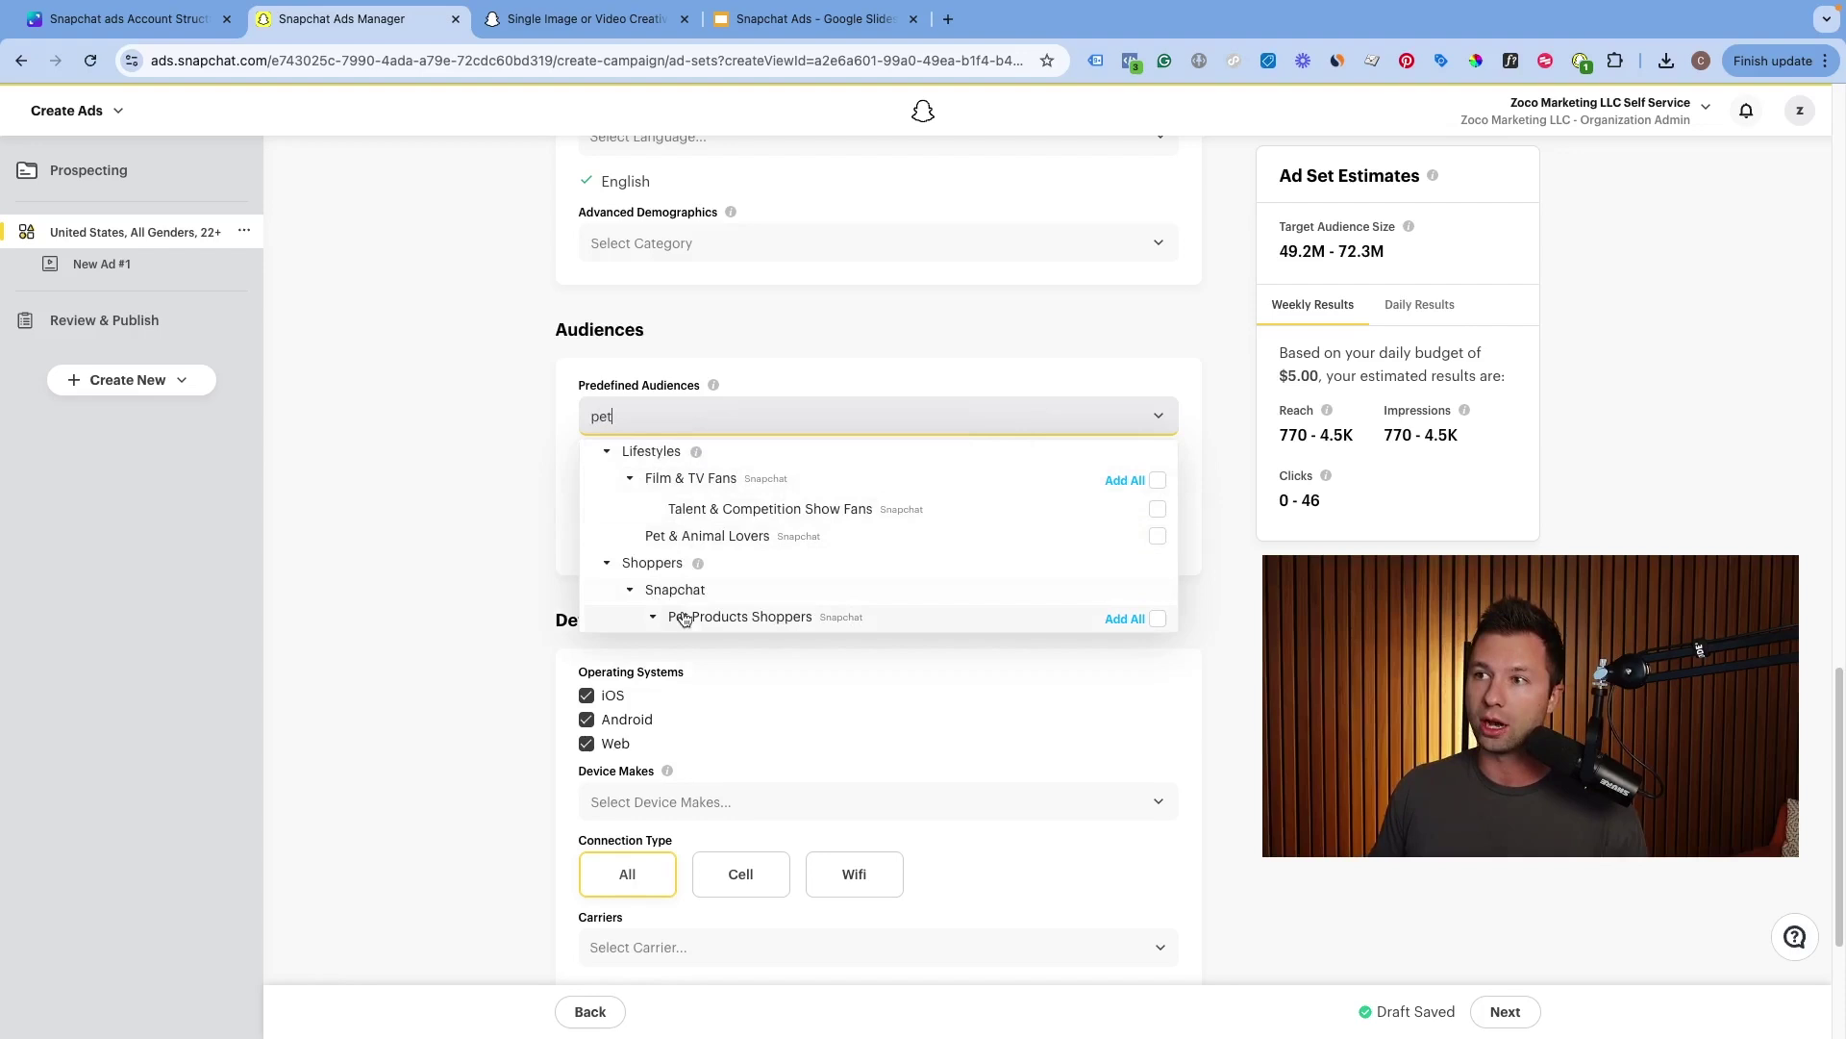
{"action": "scroll", "coordinate": [686, 616], "scroll_direction": "down", "scroll_amount": 1}
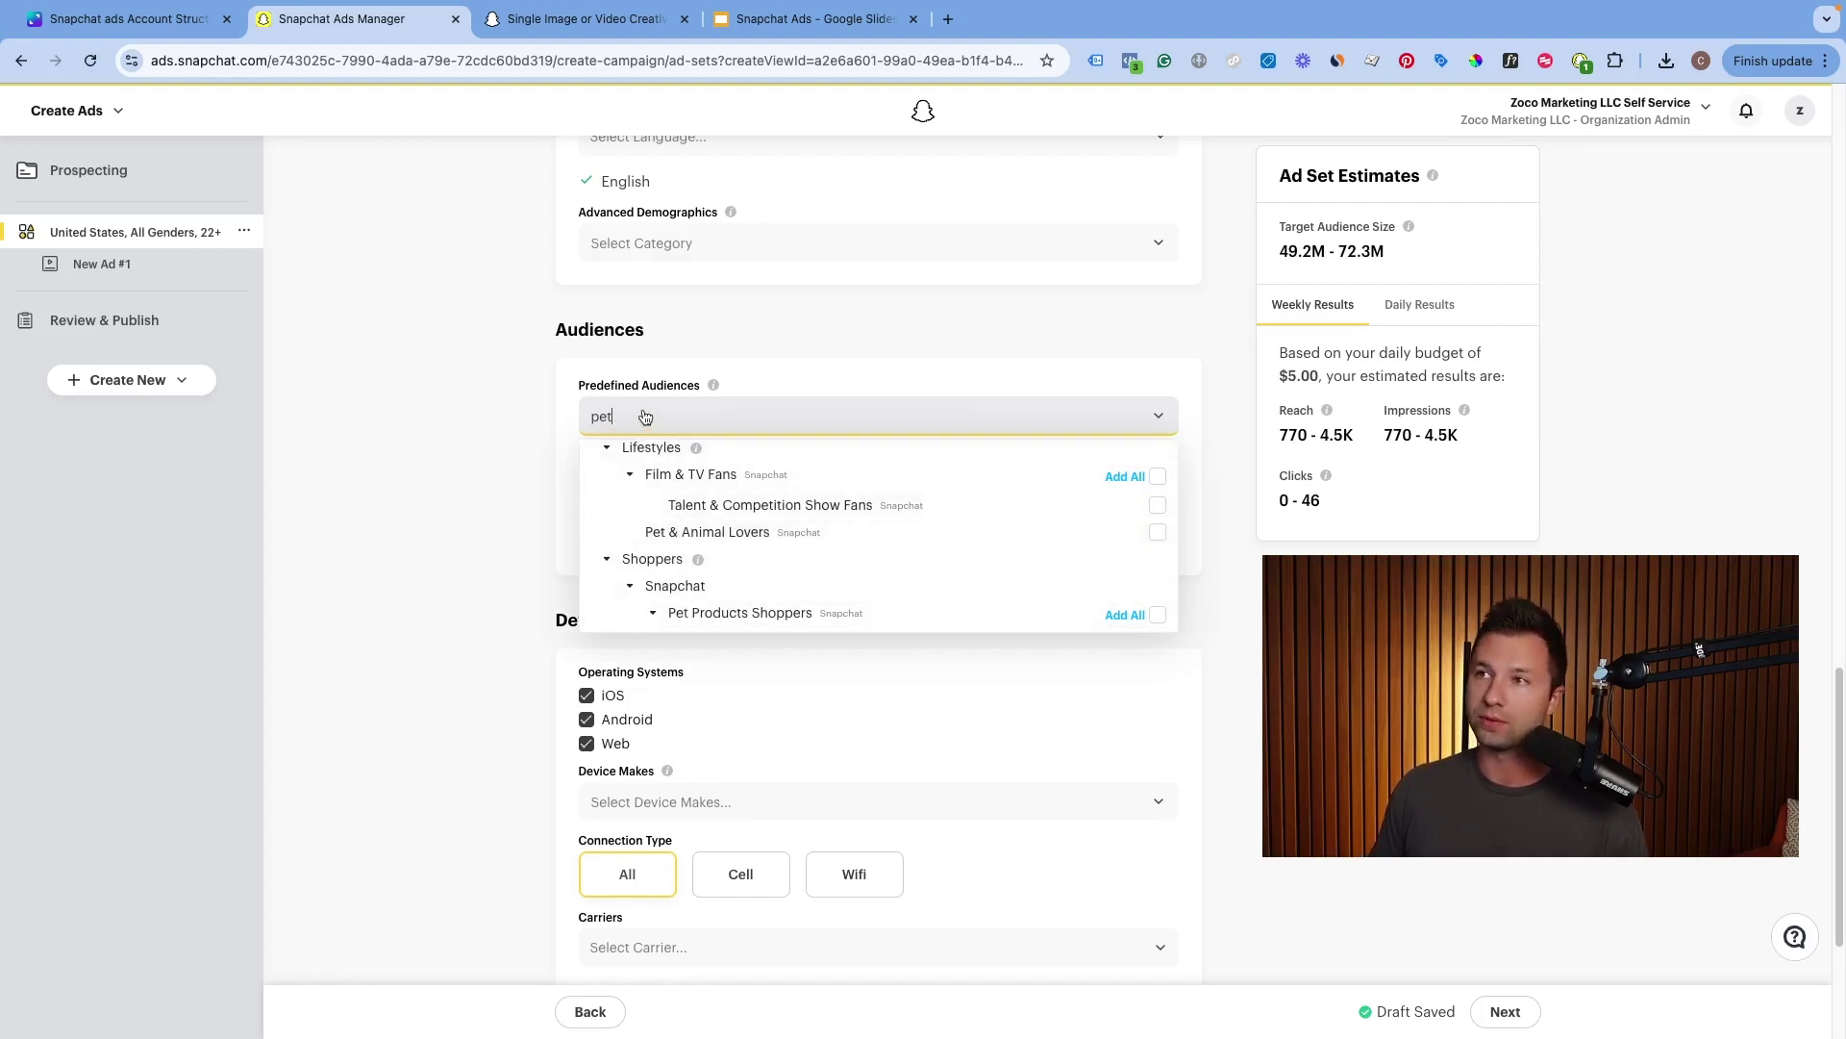
{"action": "key", "text": "BackSpace"}
{"action": "key", "text": "BackSpace"}
{"action": "key", "text": "BackSpace"}
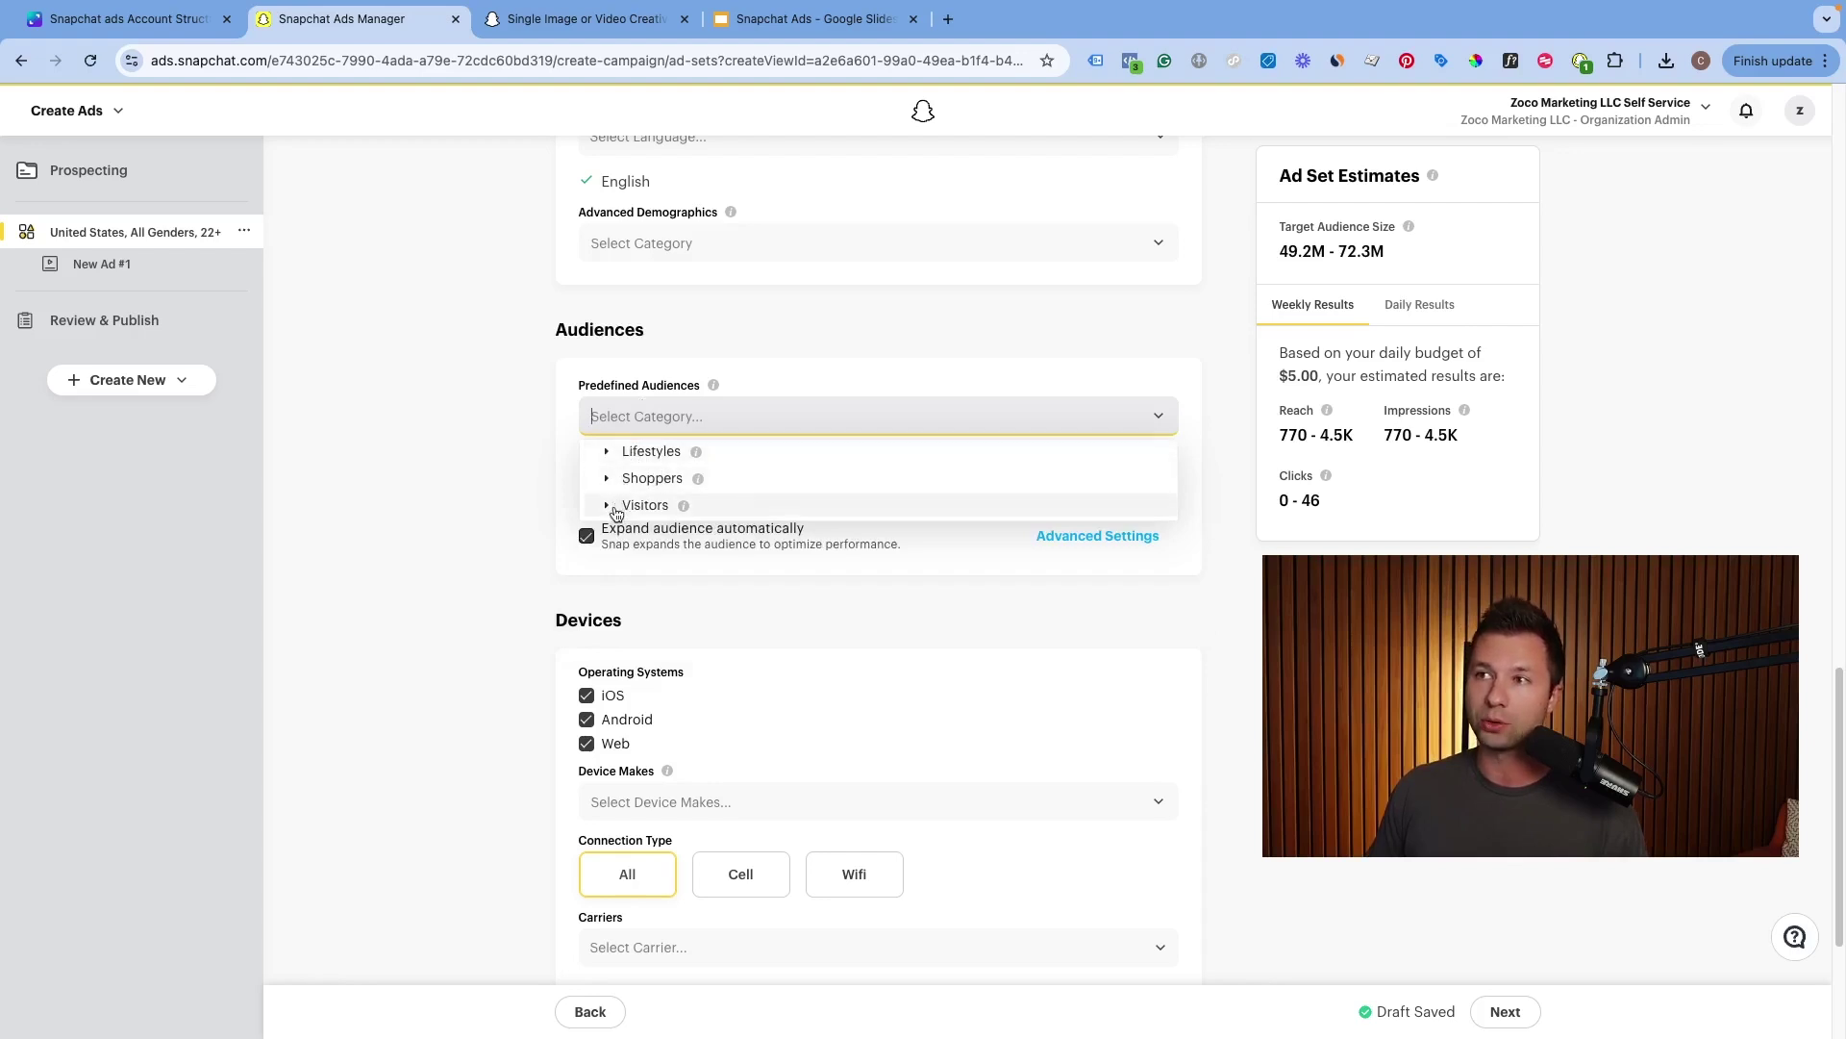
{"action": "left_click", "coordinate": [607, 452]}
{"action": "scroll", "coordinate": [701, 511], "scroll_direction": "down", "scroll_amount": 5}
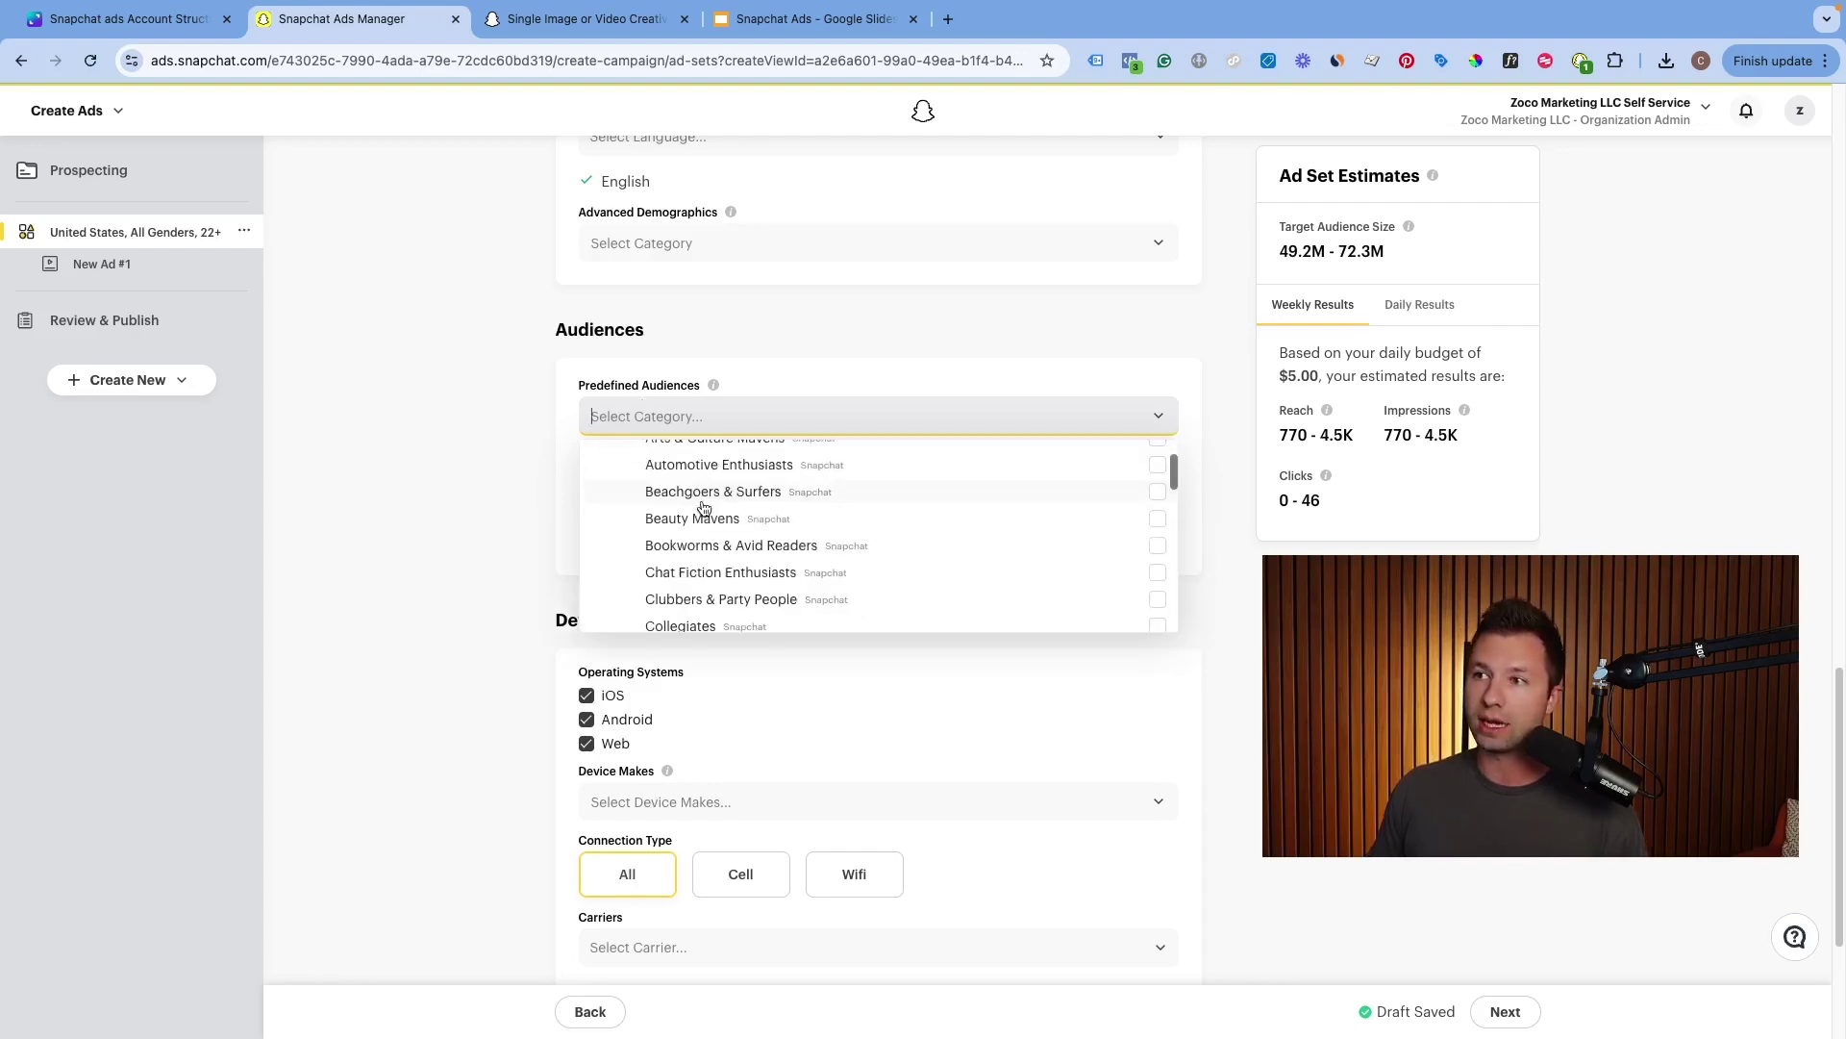
{"action": "scroll", "coordinate": [707, 525], "scroll_direction": "down", "scroll_amount": 5}
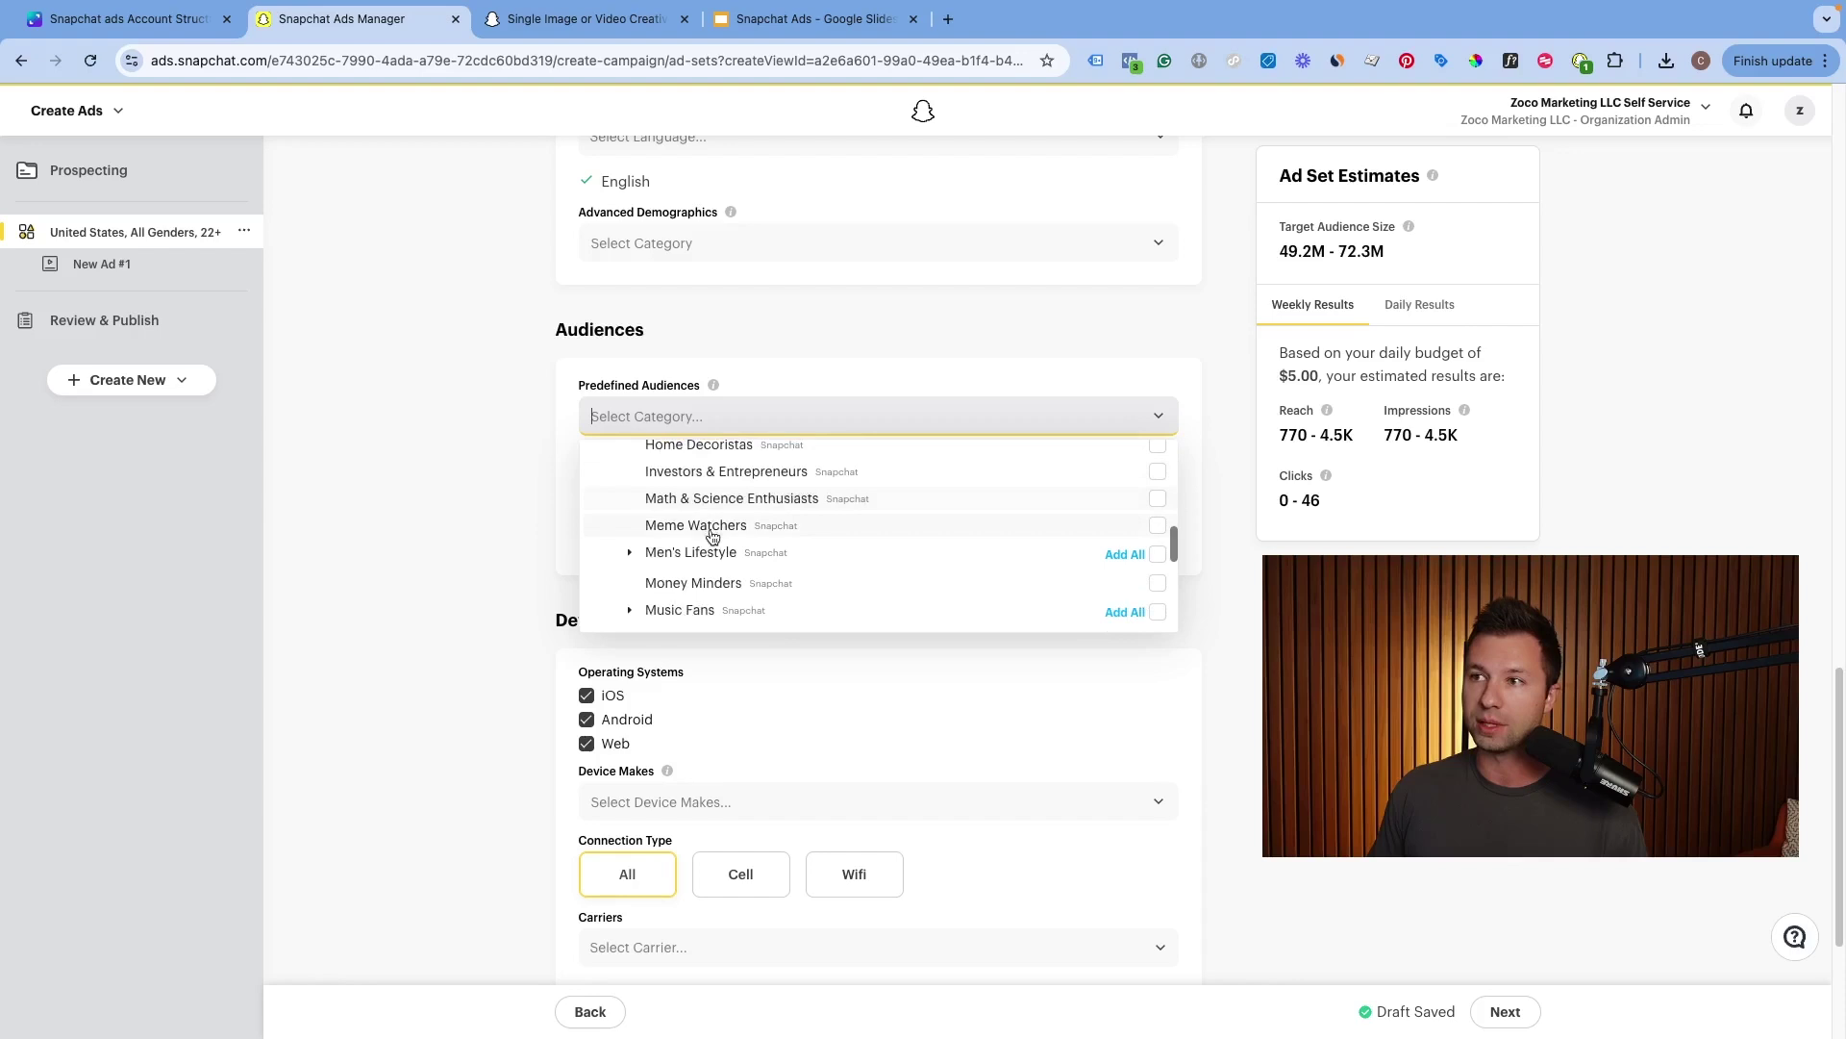
{"action": "scroll", "coordinate": [711, 535], "scroll_direction": "down", "scroll_amount": 3}
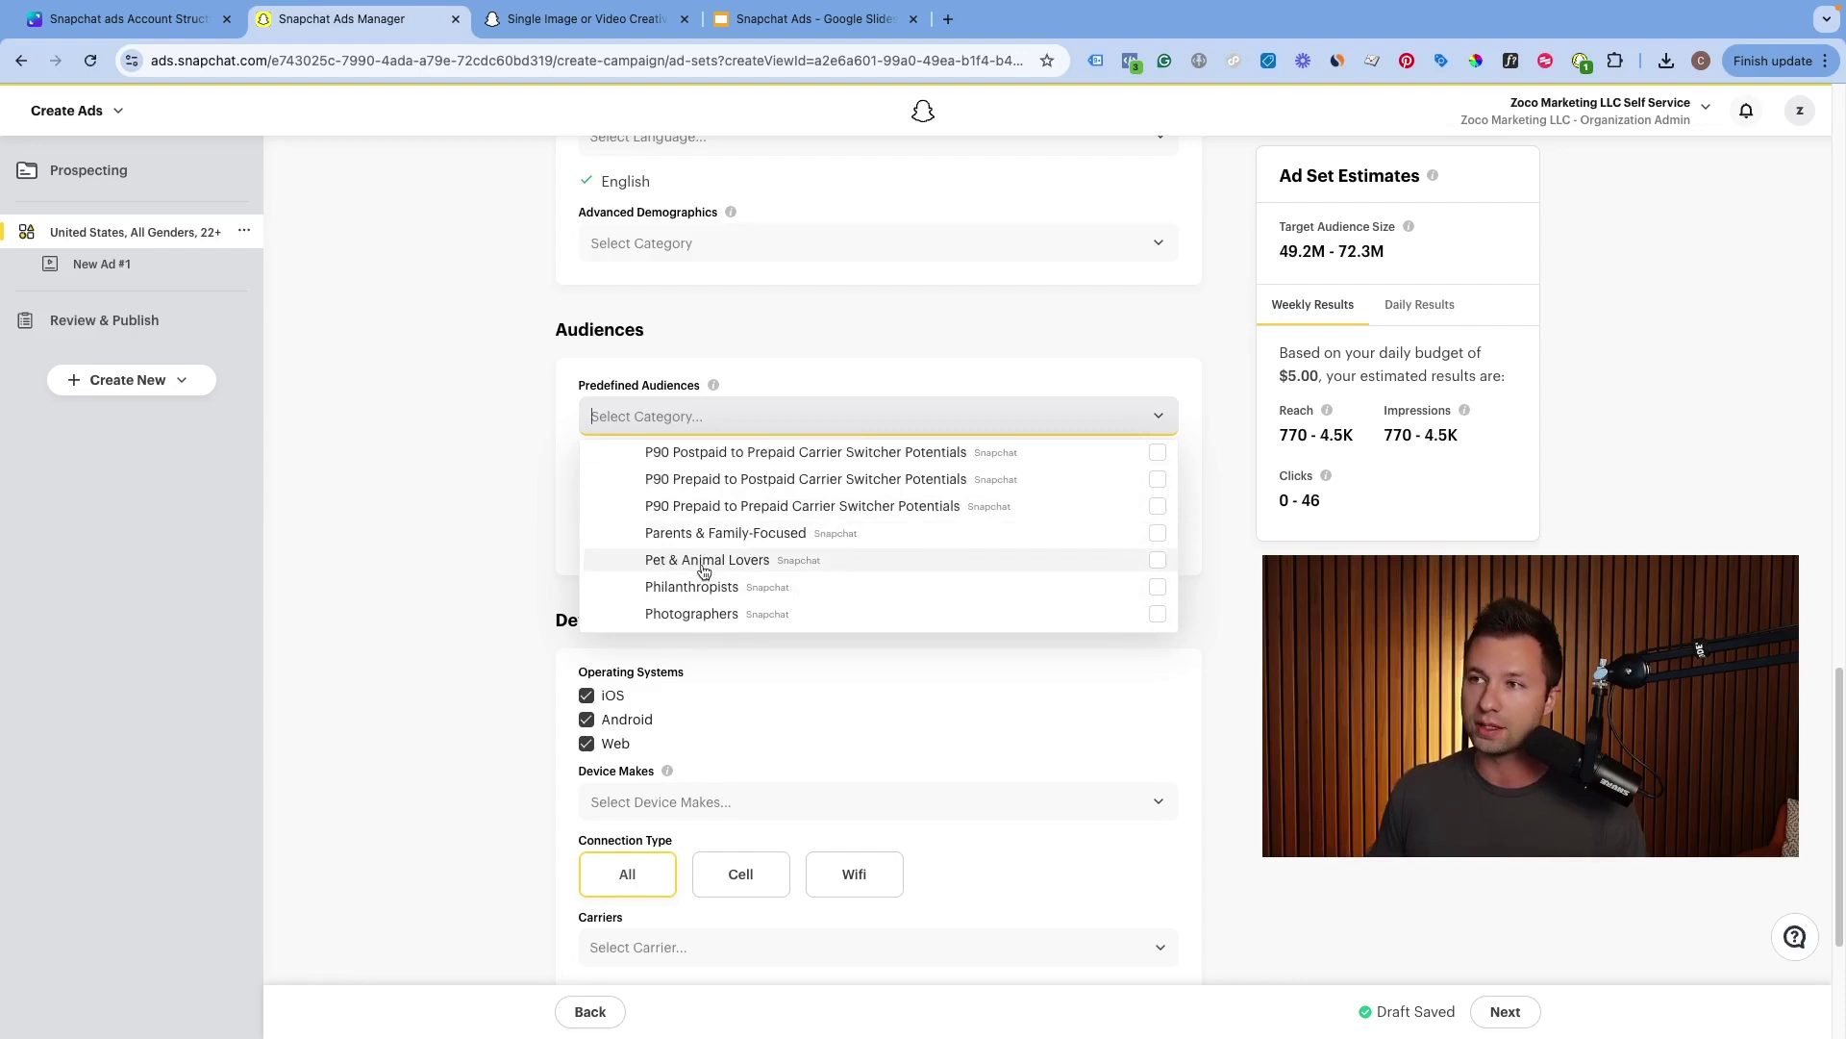
{"action": "left_click", "coordinate": [1157, 560]}
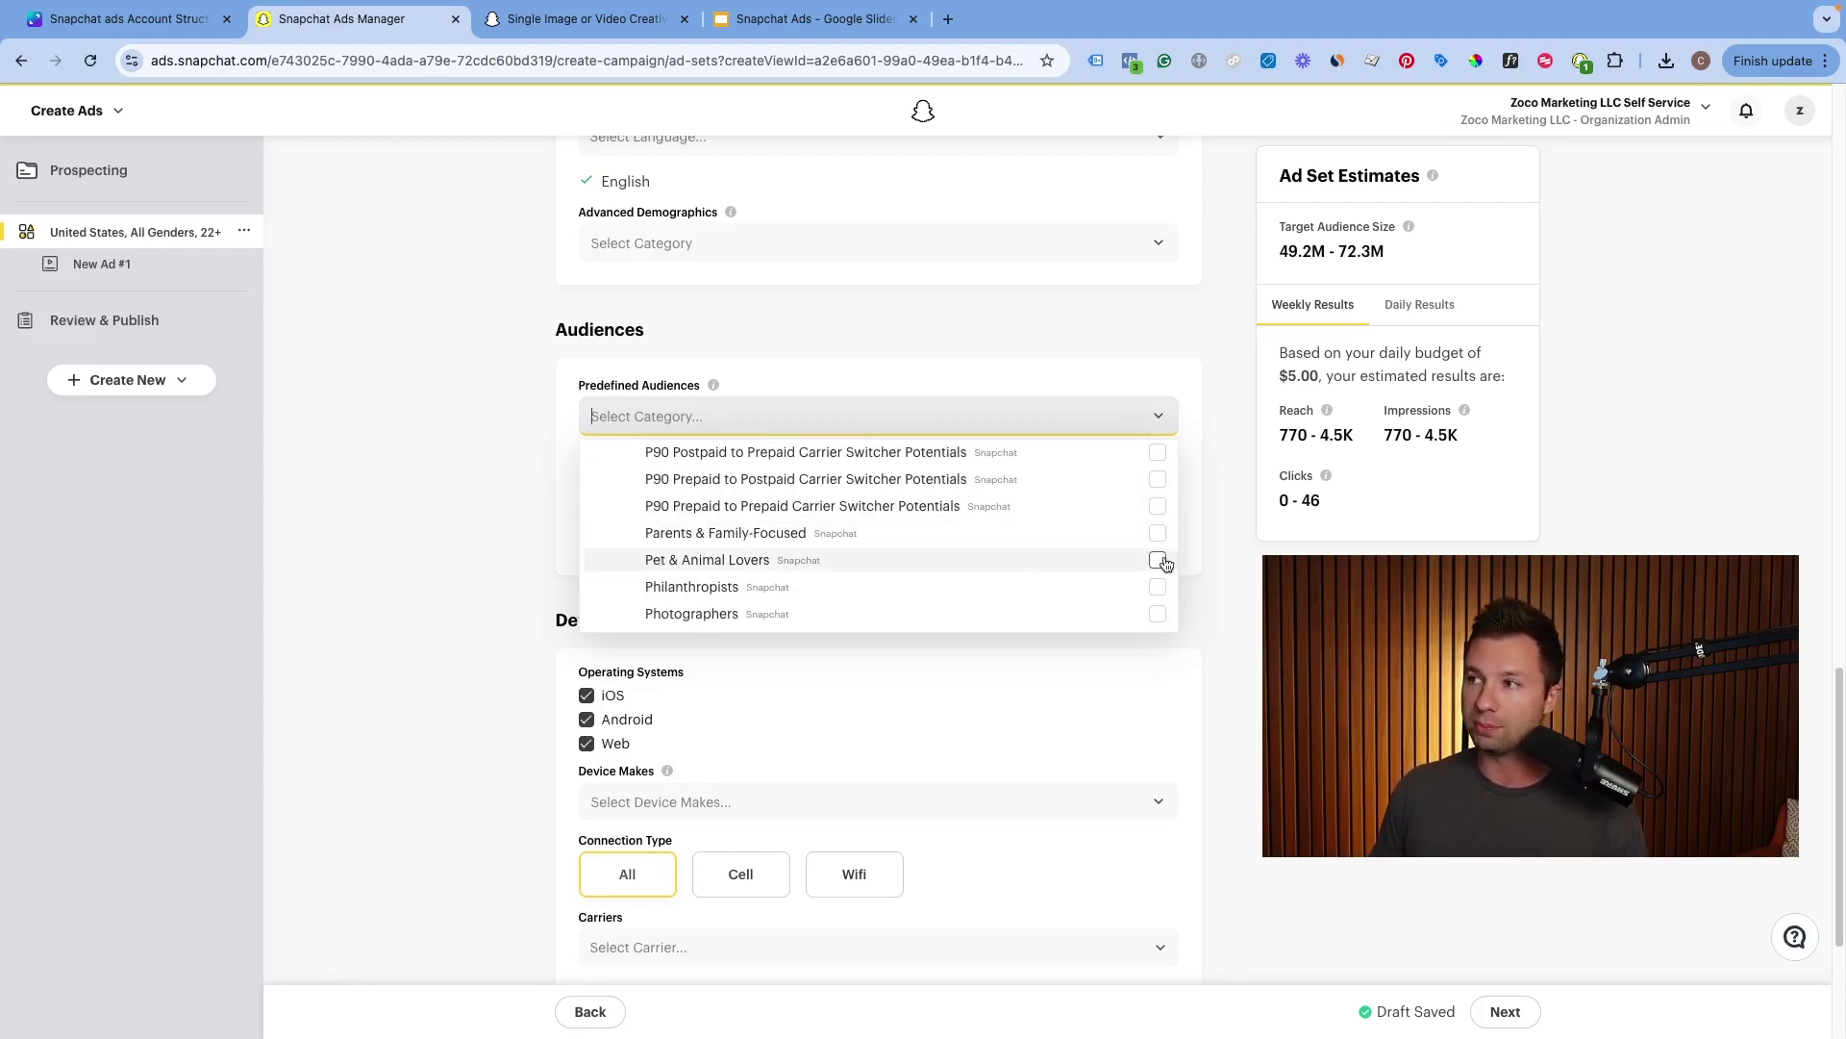
{"action": "left_click", "coordinate": [528, 442]}
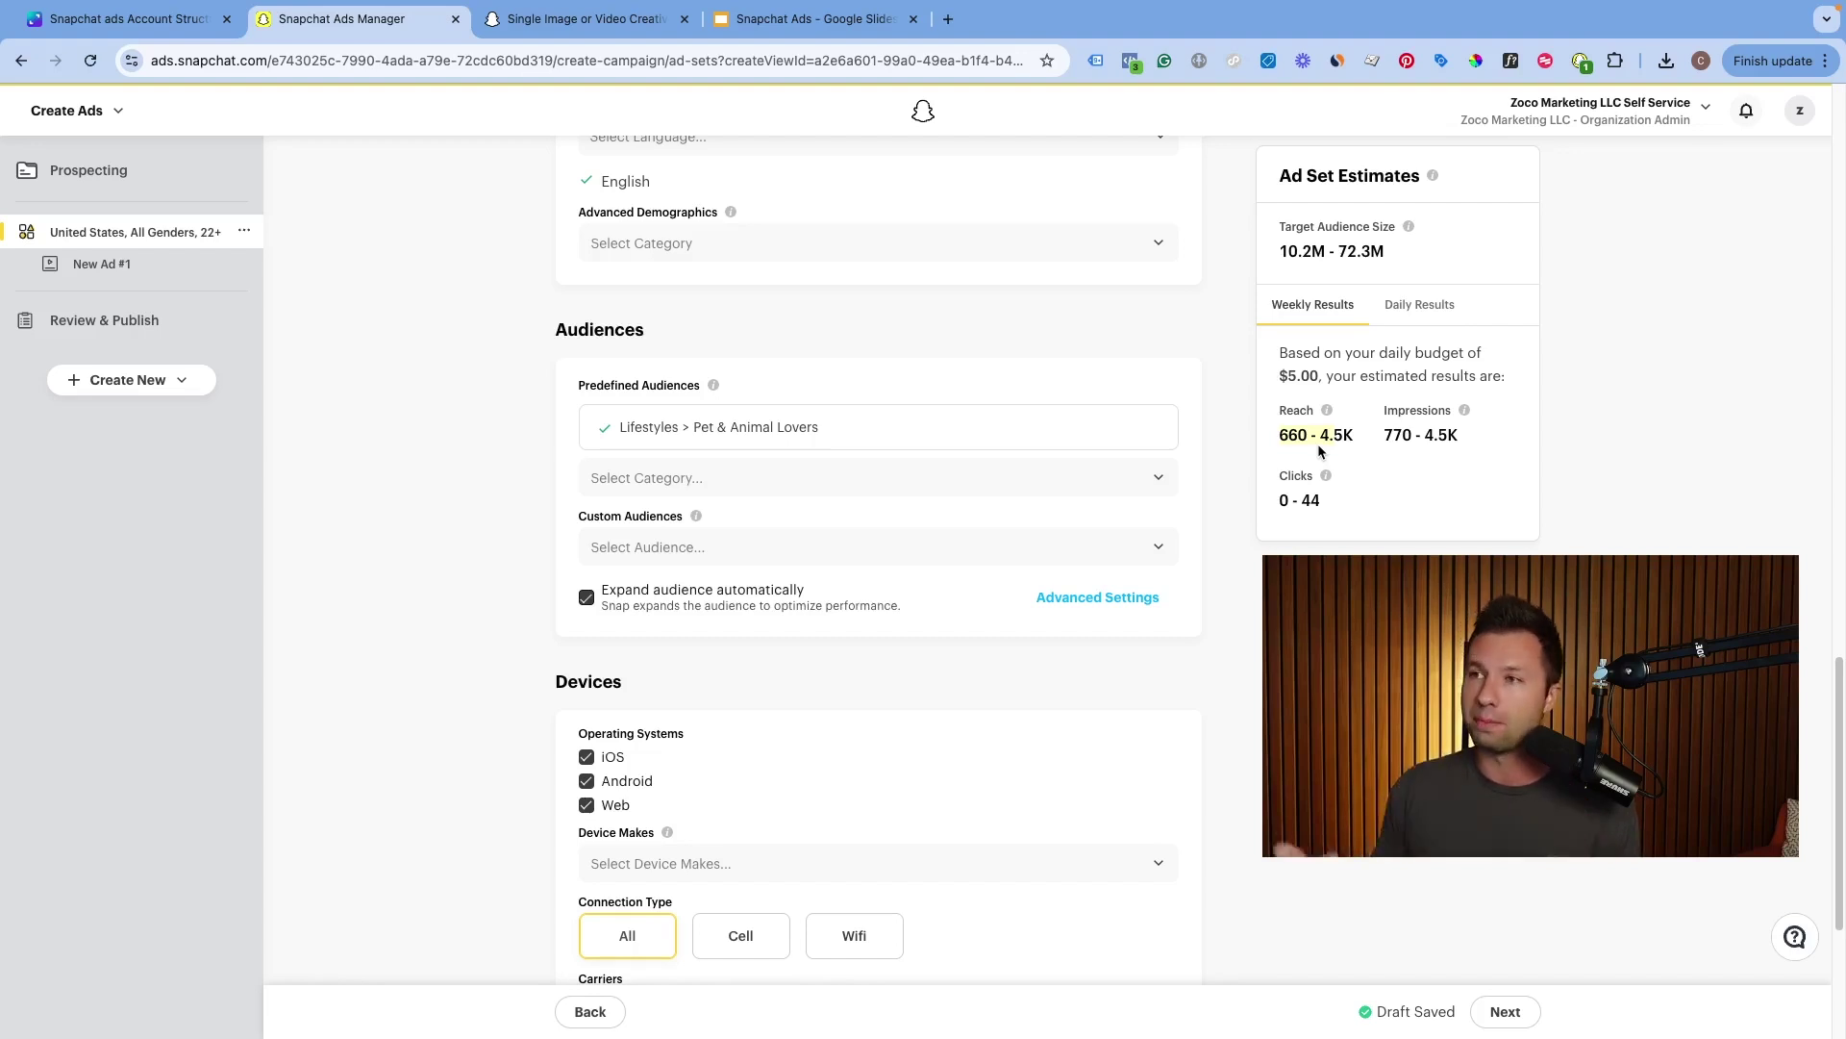
{"action": "scroll", "coordinate": [687, 479], "scroll_direction": "down", "scroll_amount": 2}
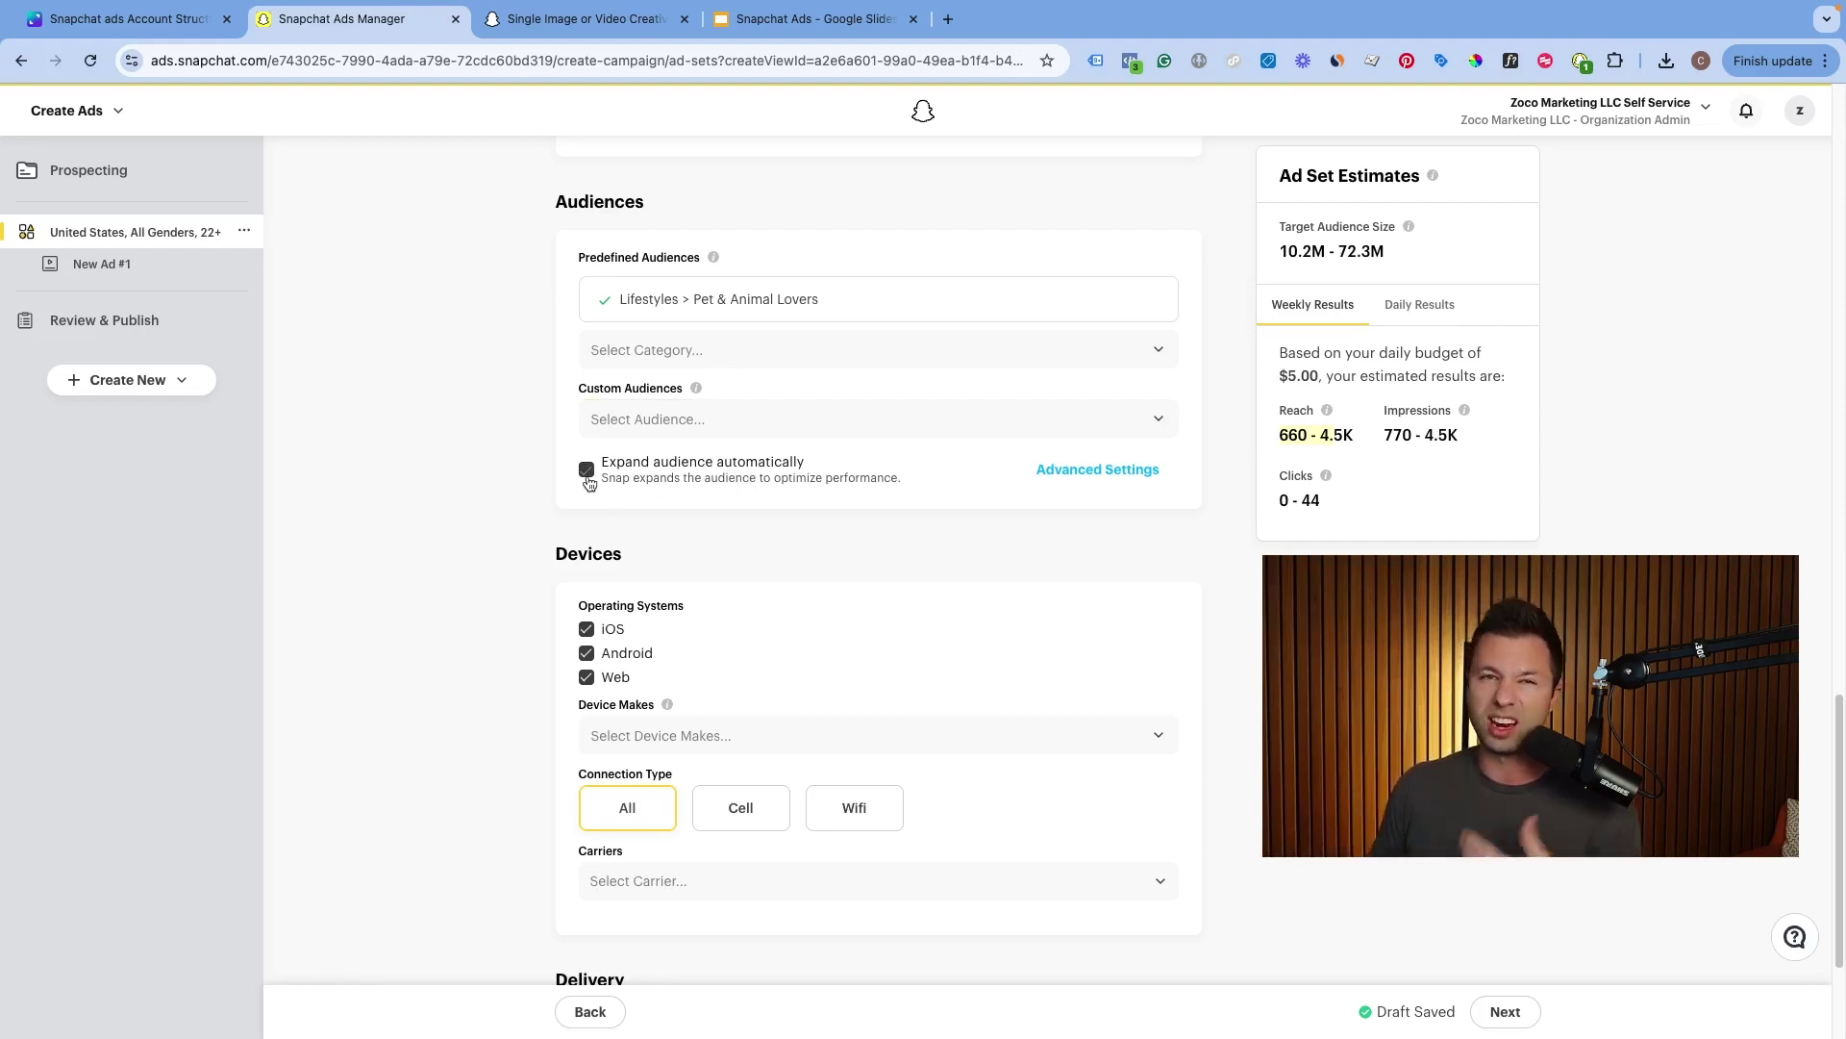
{"action": "scroll", "coordinate": [656, 497], "scroll_direction": "down", "scroll_amount": 2}
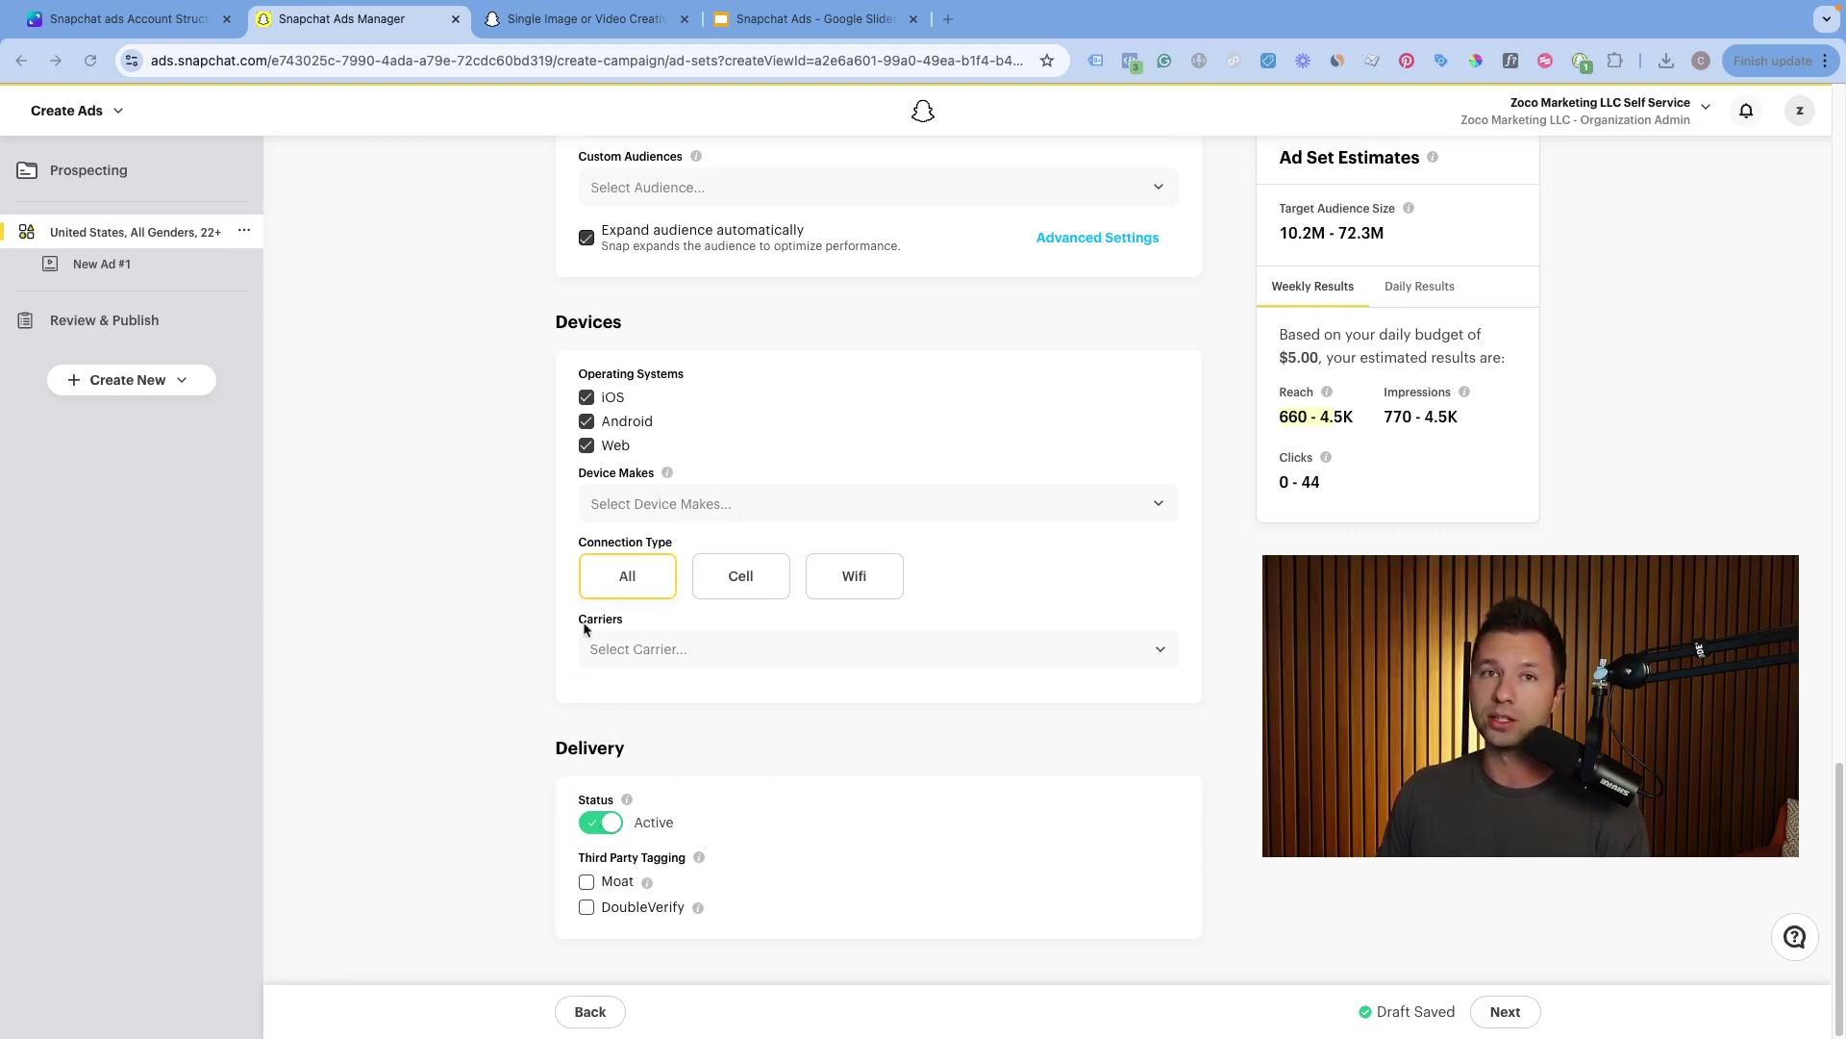
{"action": "scroll", "coordinate": [885, 609], "scroll_direction": "up", "scroll_amount": 15}
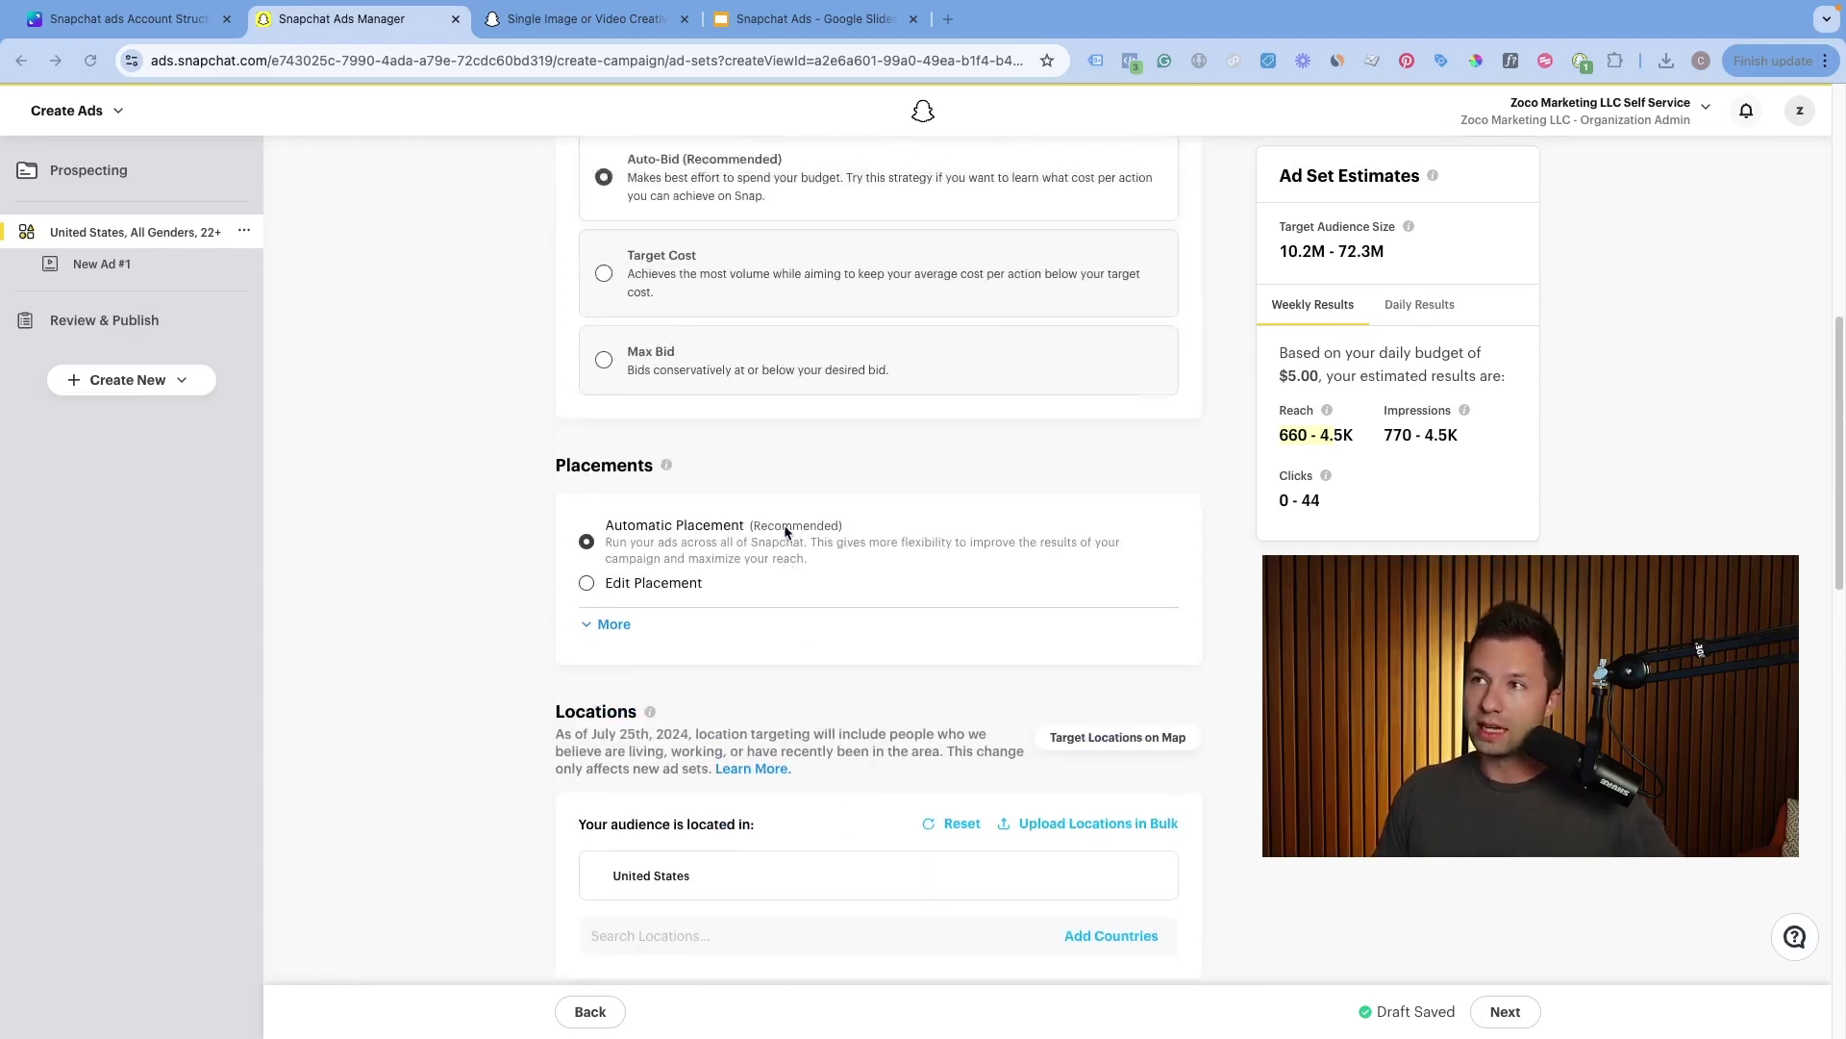
Rename the ad set to 'United States, All Genders, 22+ Pet lovers'
{"action": "scroll", "coordinate": [740, 463], "scroll_direction": "up", "scroll_amount": 5}
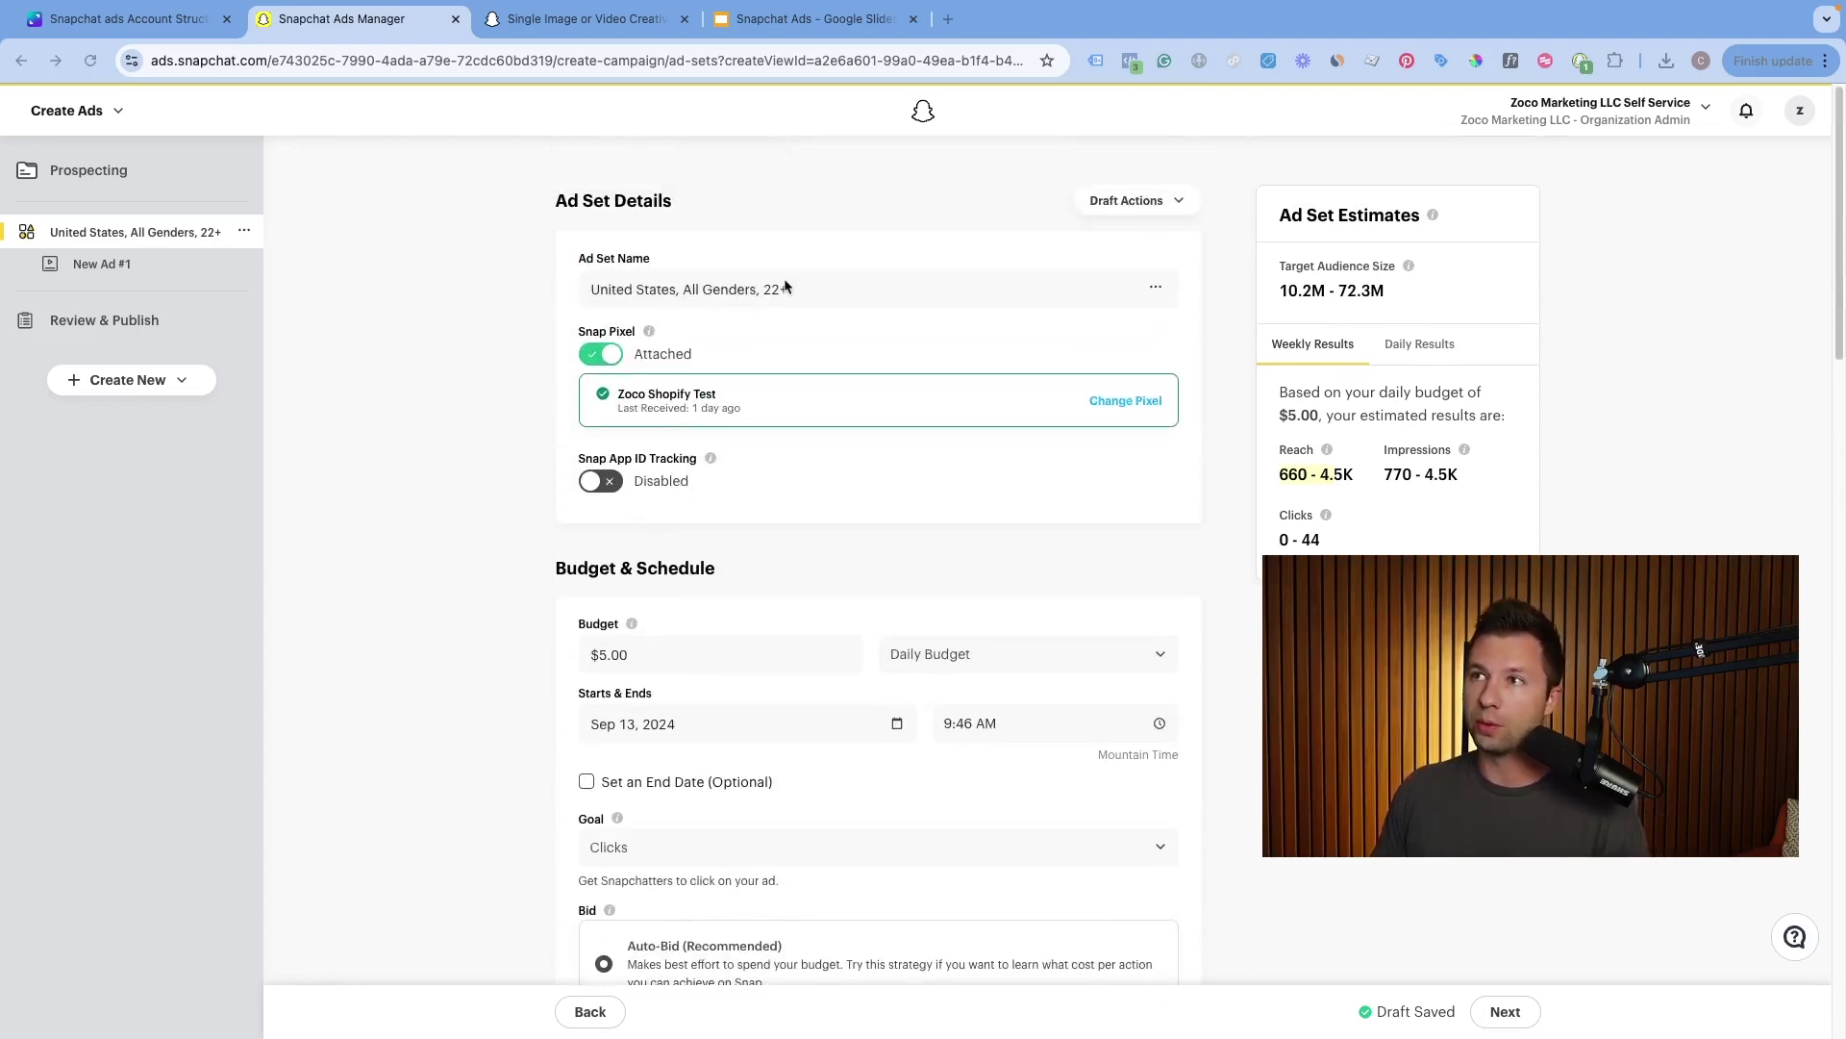
{"action": "left_click_drag", "start_coordinate": [786, 286], "coordinate": [589, 286]}
{"action": "left_click", "coordinate": [626, 290]}
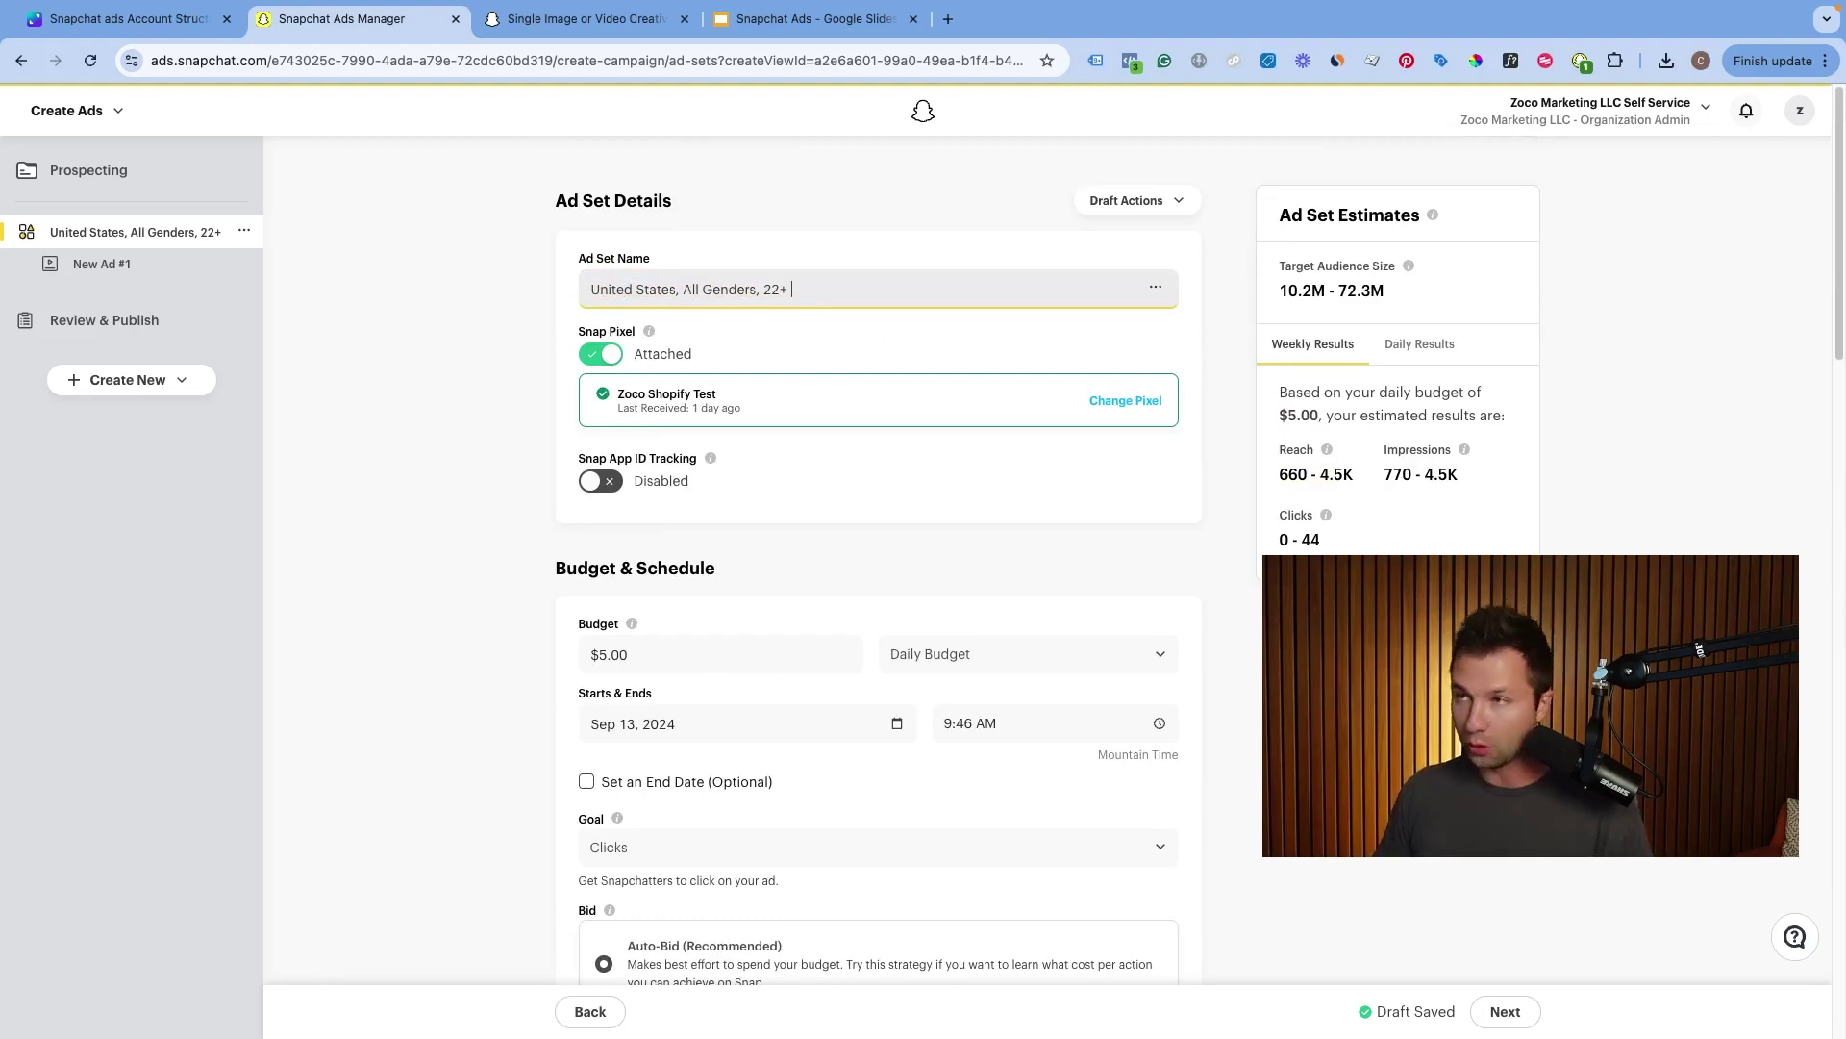
{"action": "type", "text": "Pert"}
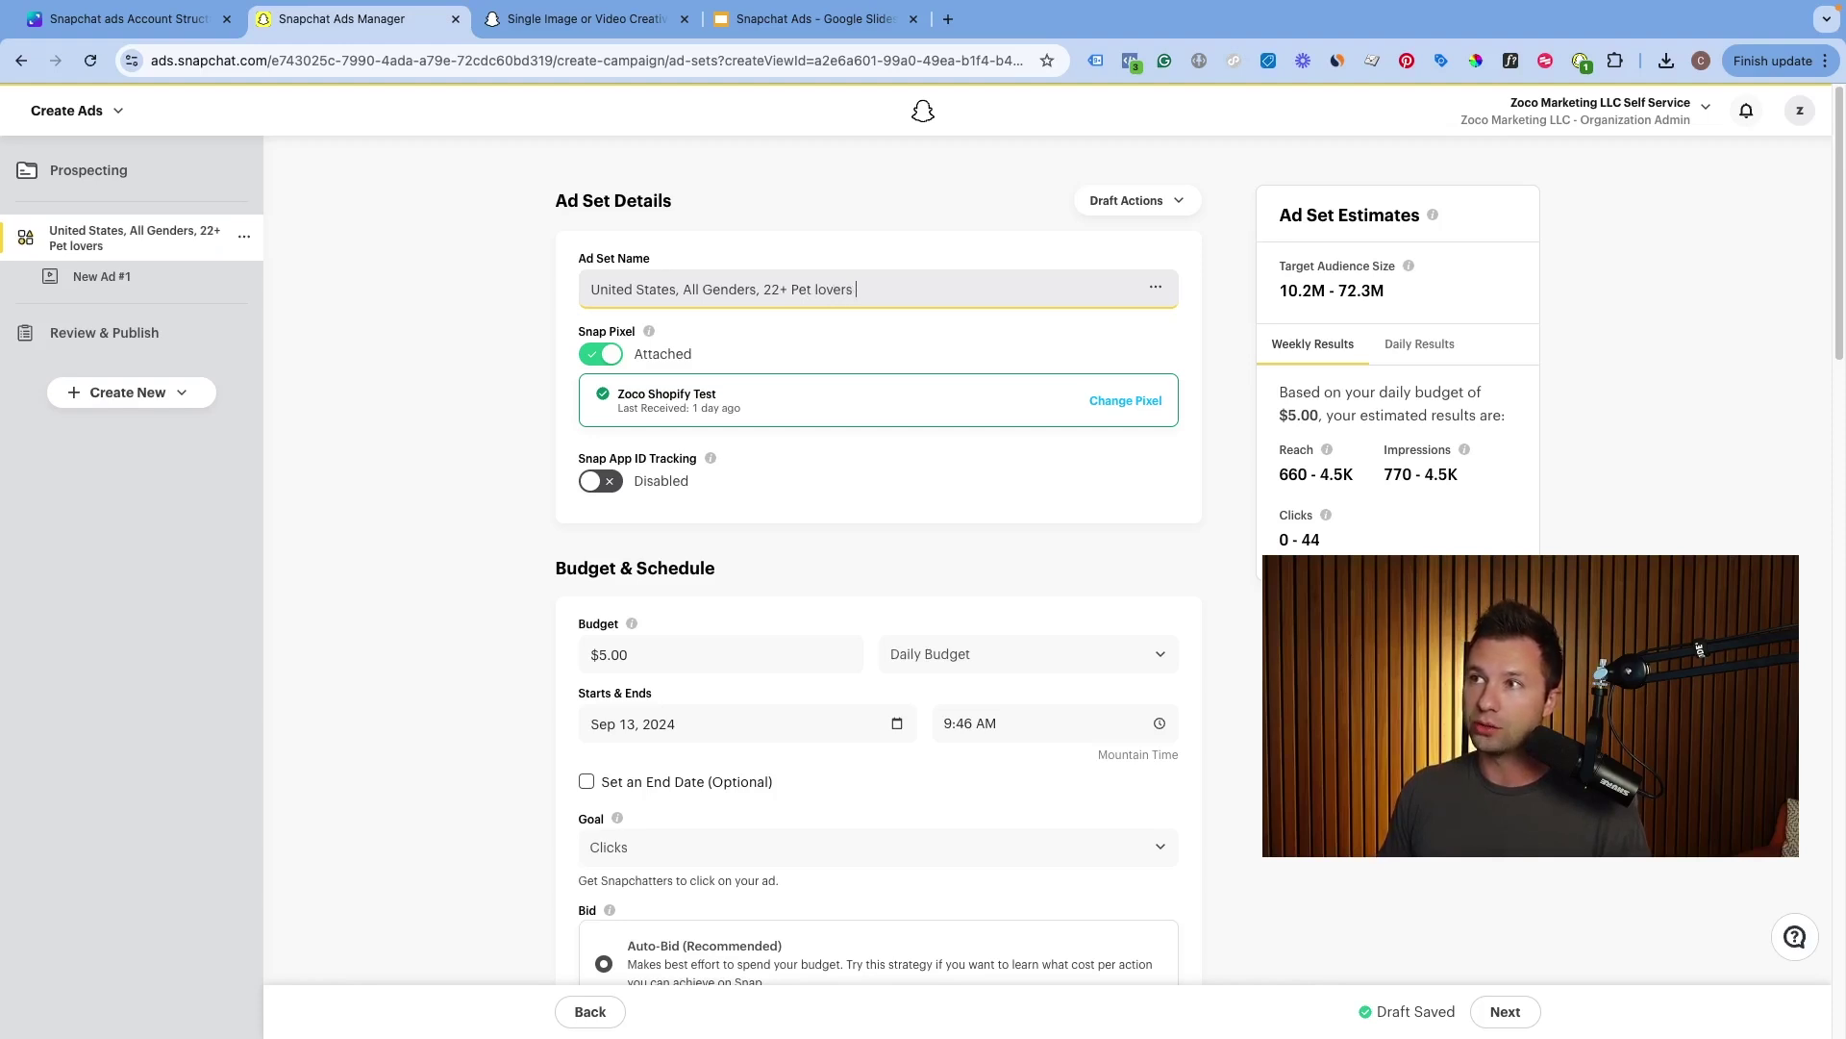
Review the Interest/Behavior Targeting box in the Canva account-structure diagram
{"action": "left_click", "coordinate": [125, 18]}
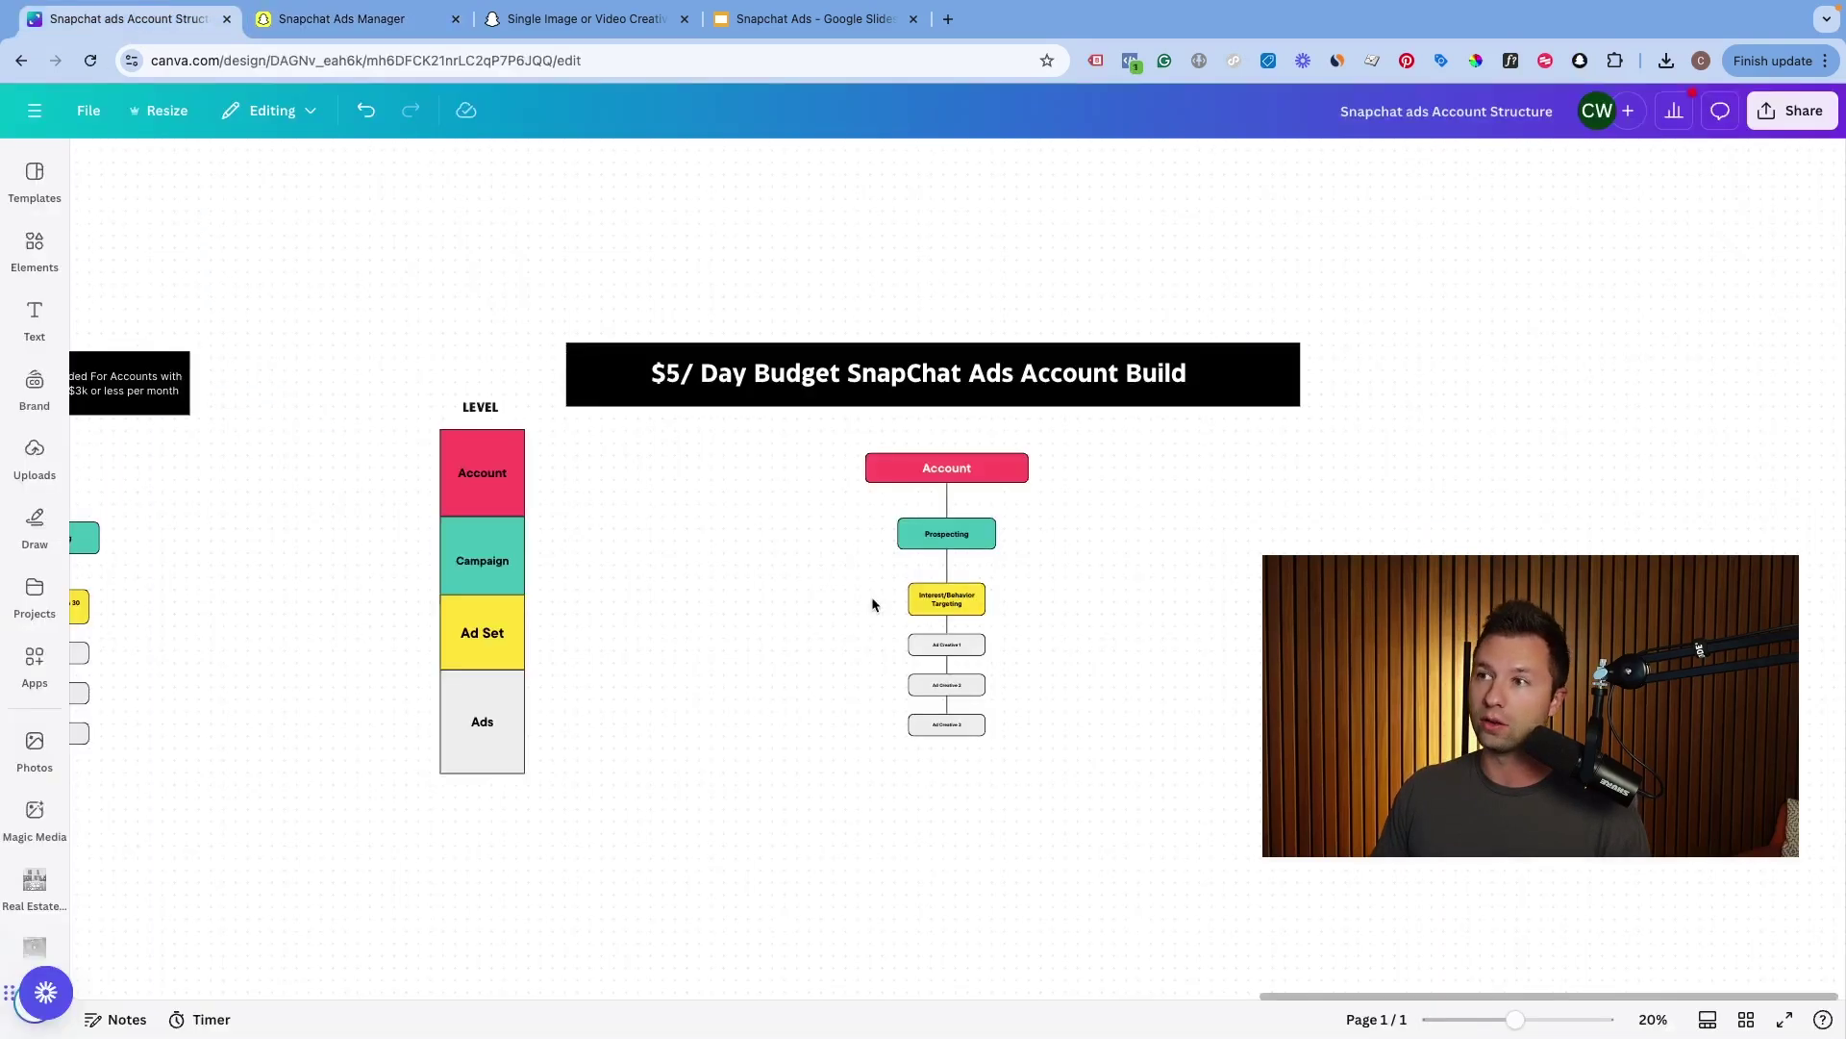
{"action": "left_click_drag", "start_coordinate": [853, 594], "coordinate": [1000, 613]}
{"action": "left_click", "coordinate": [873, 607]}
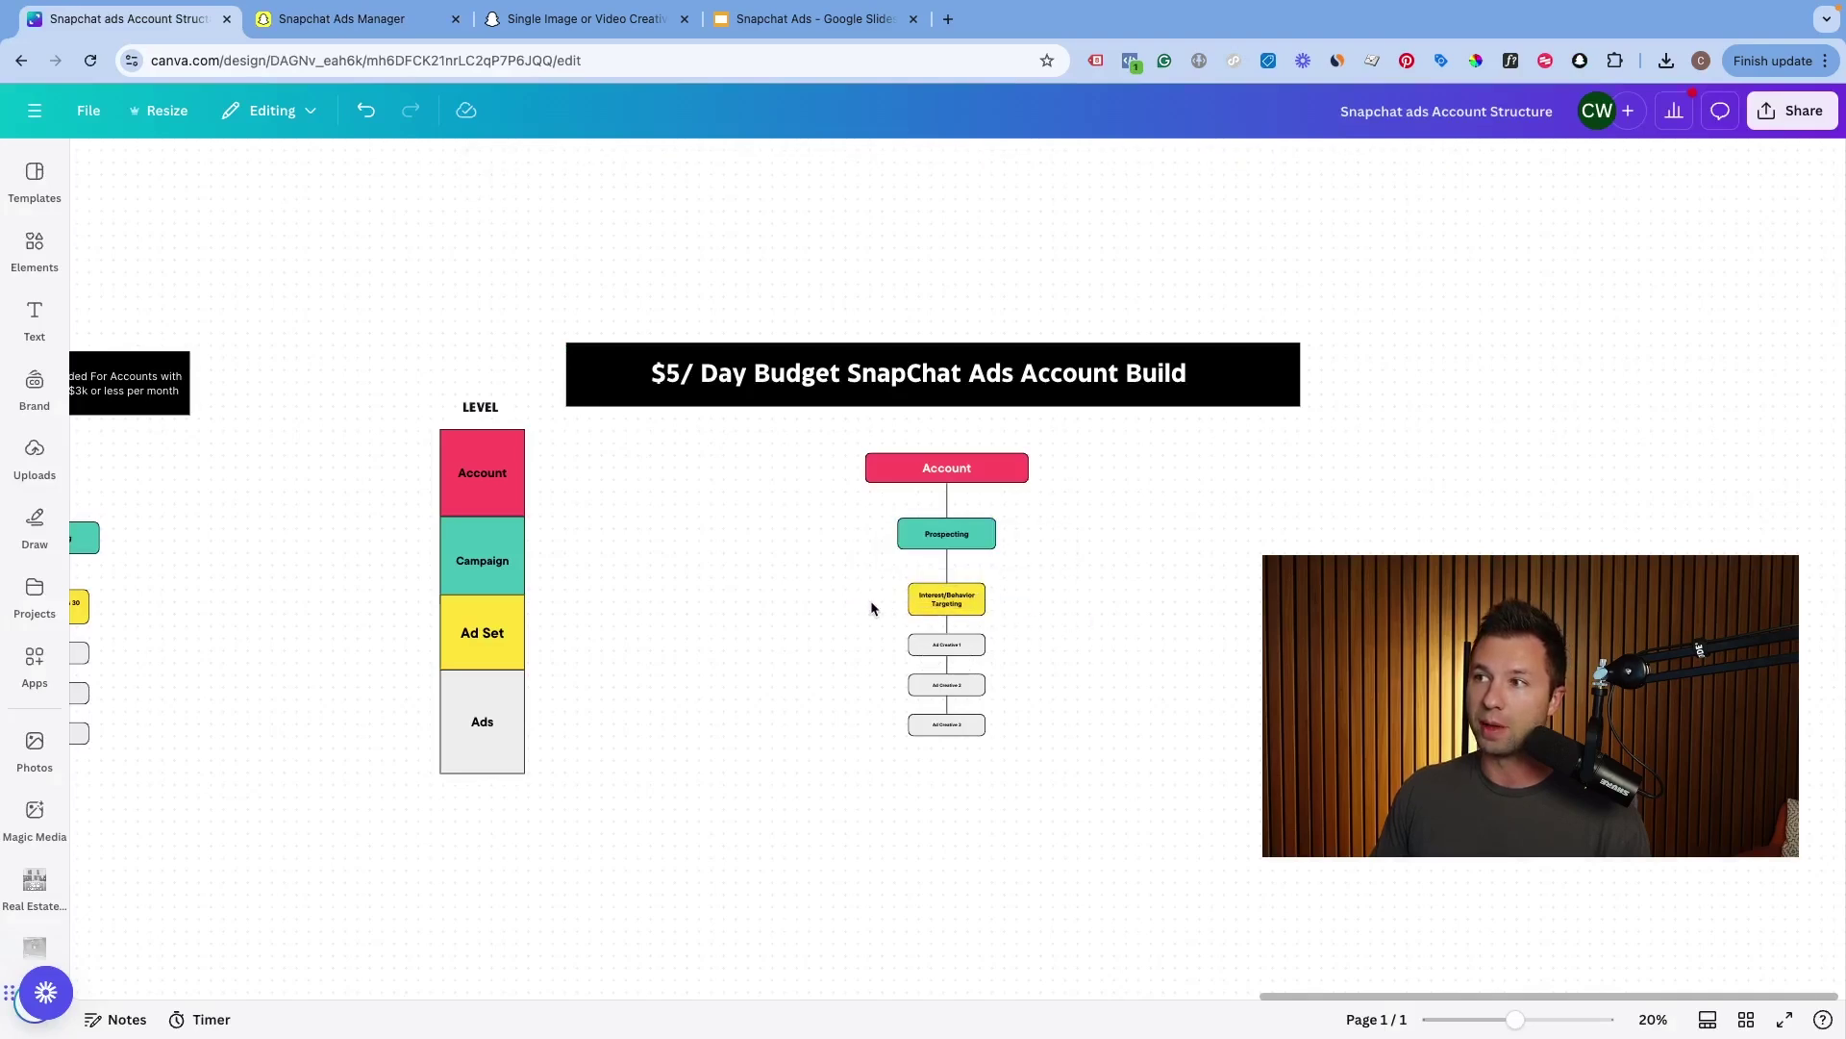
Return to the ad set form and continue to New Ad #1 as a Single Image or Video ad
{"action": "left_click", "coordinate": [337, 18]}
{"action": "scroll", "coordinate": [724, 563], "scroll_direction": "down", "scroll_amount": 15}
{"action": "scroll", "coordinate": [697, 568], "scroll_direction": "down", "scroll_amount": 4}
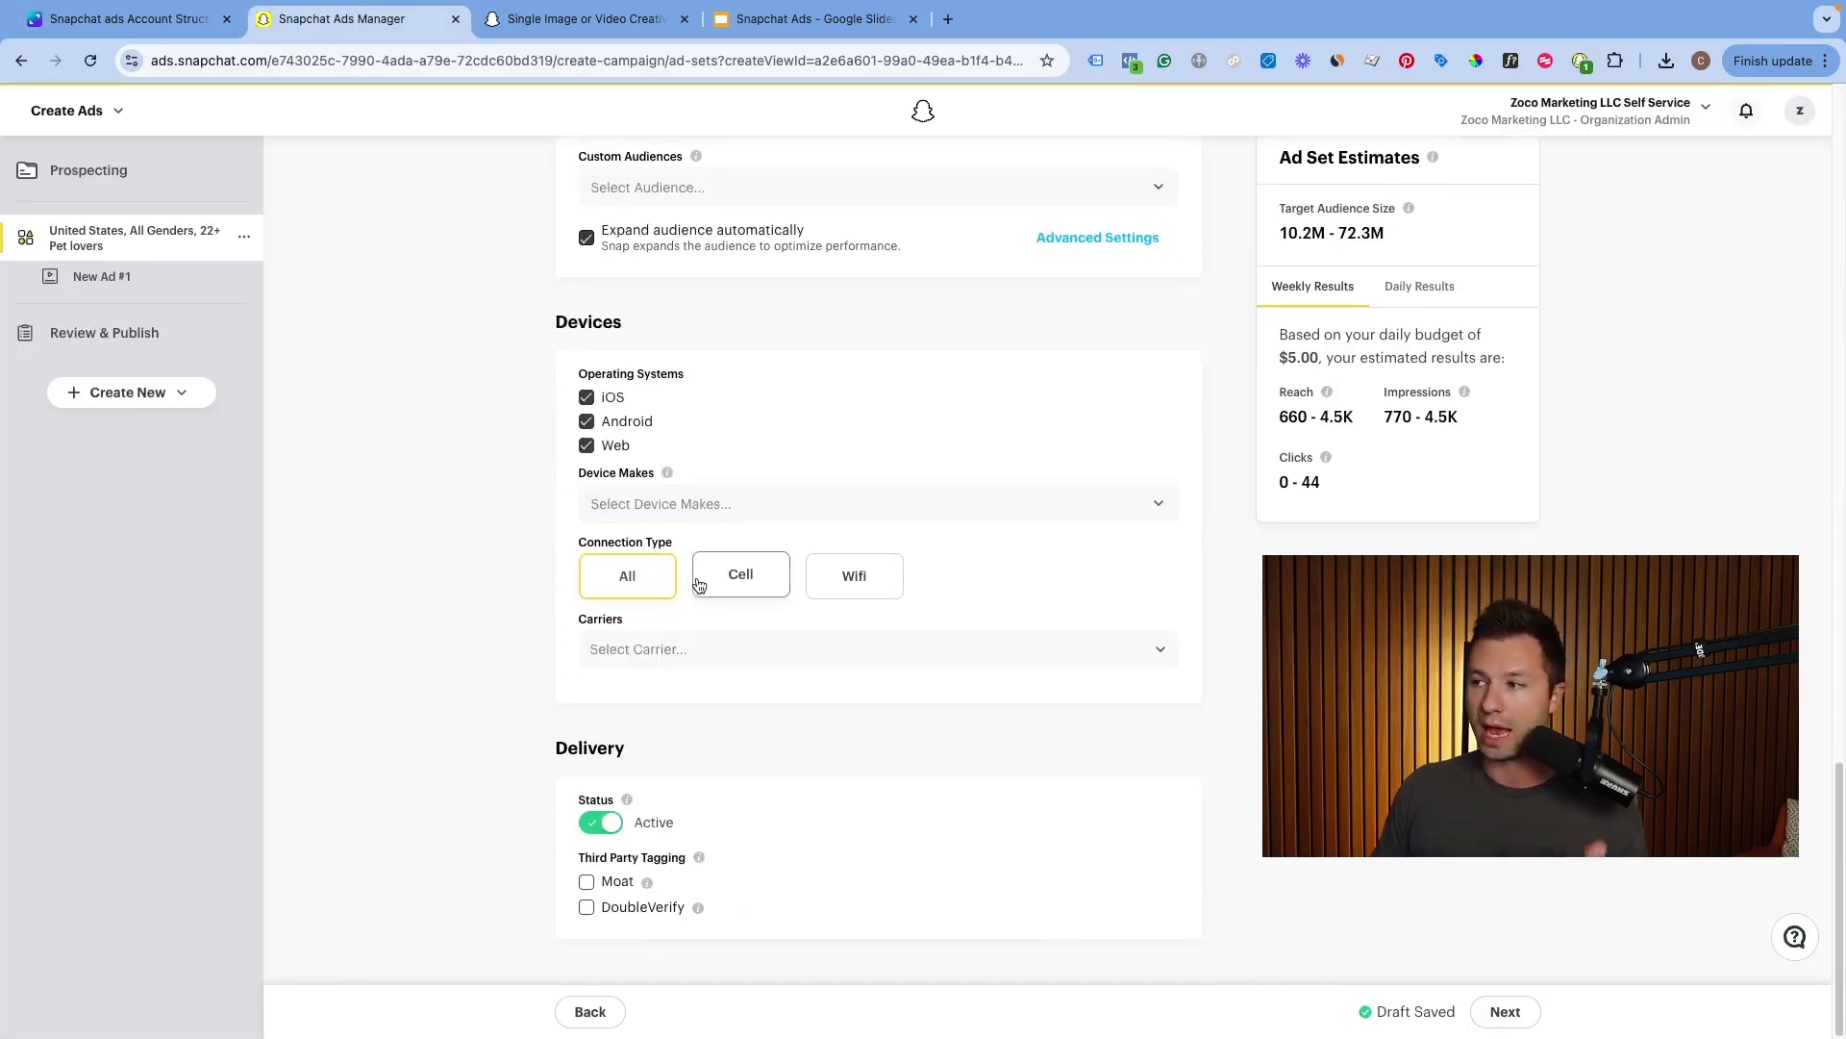
{"action": "left_click", "coordinate": [1496, 1006]}
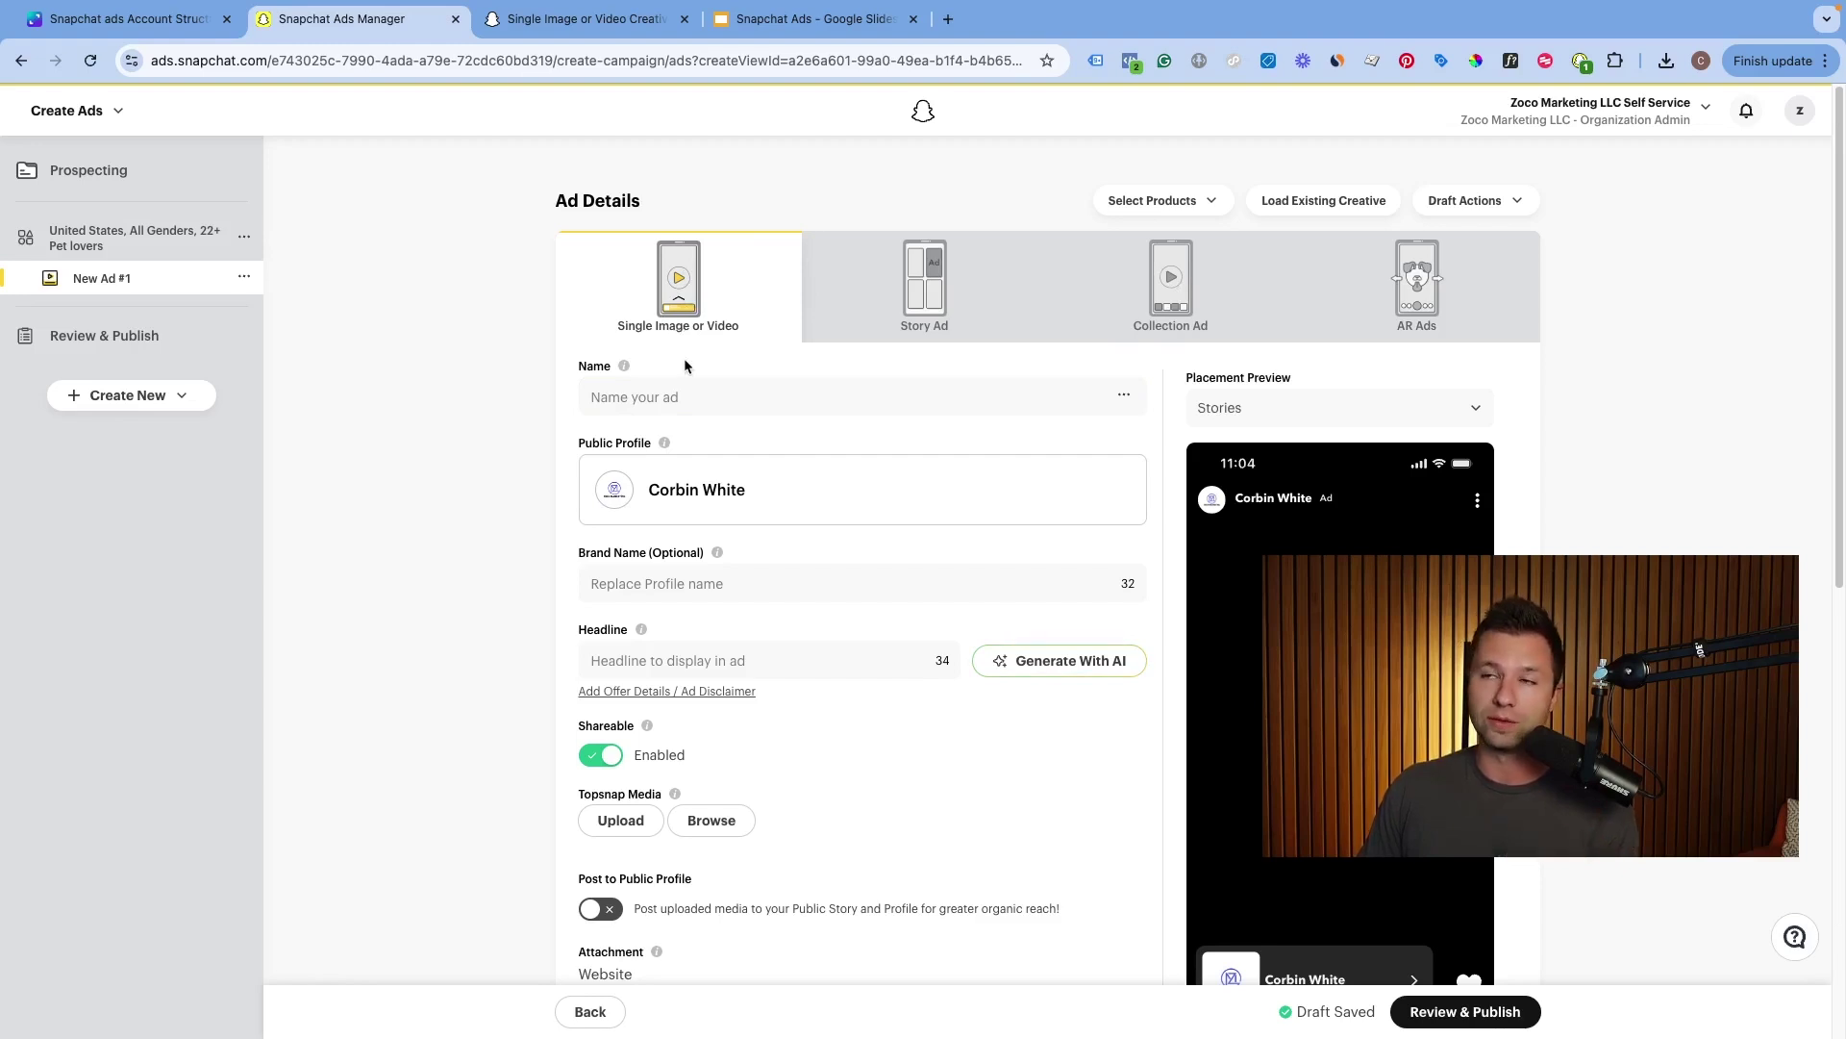
Enter Dog Leash as the ad name and Zoco Pets as the brand name
{"action": "left_click", "coordinate": [647, 381]}
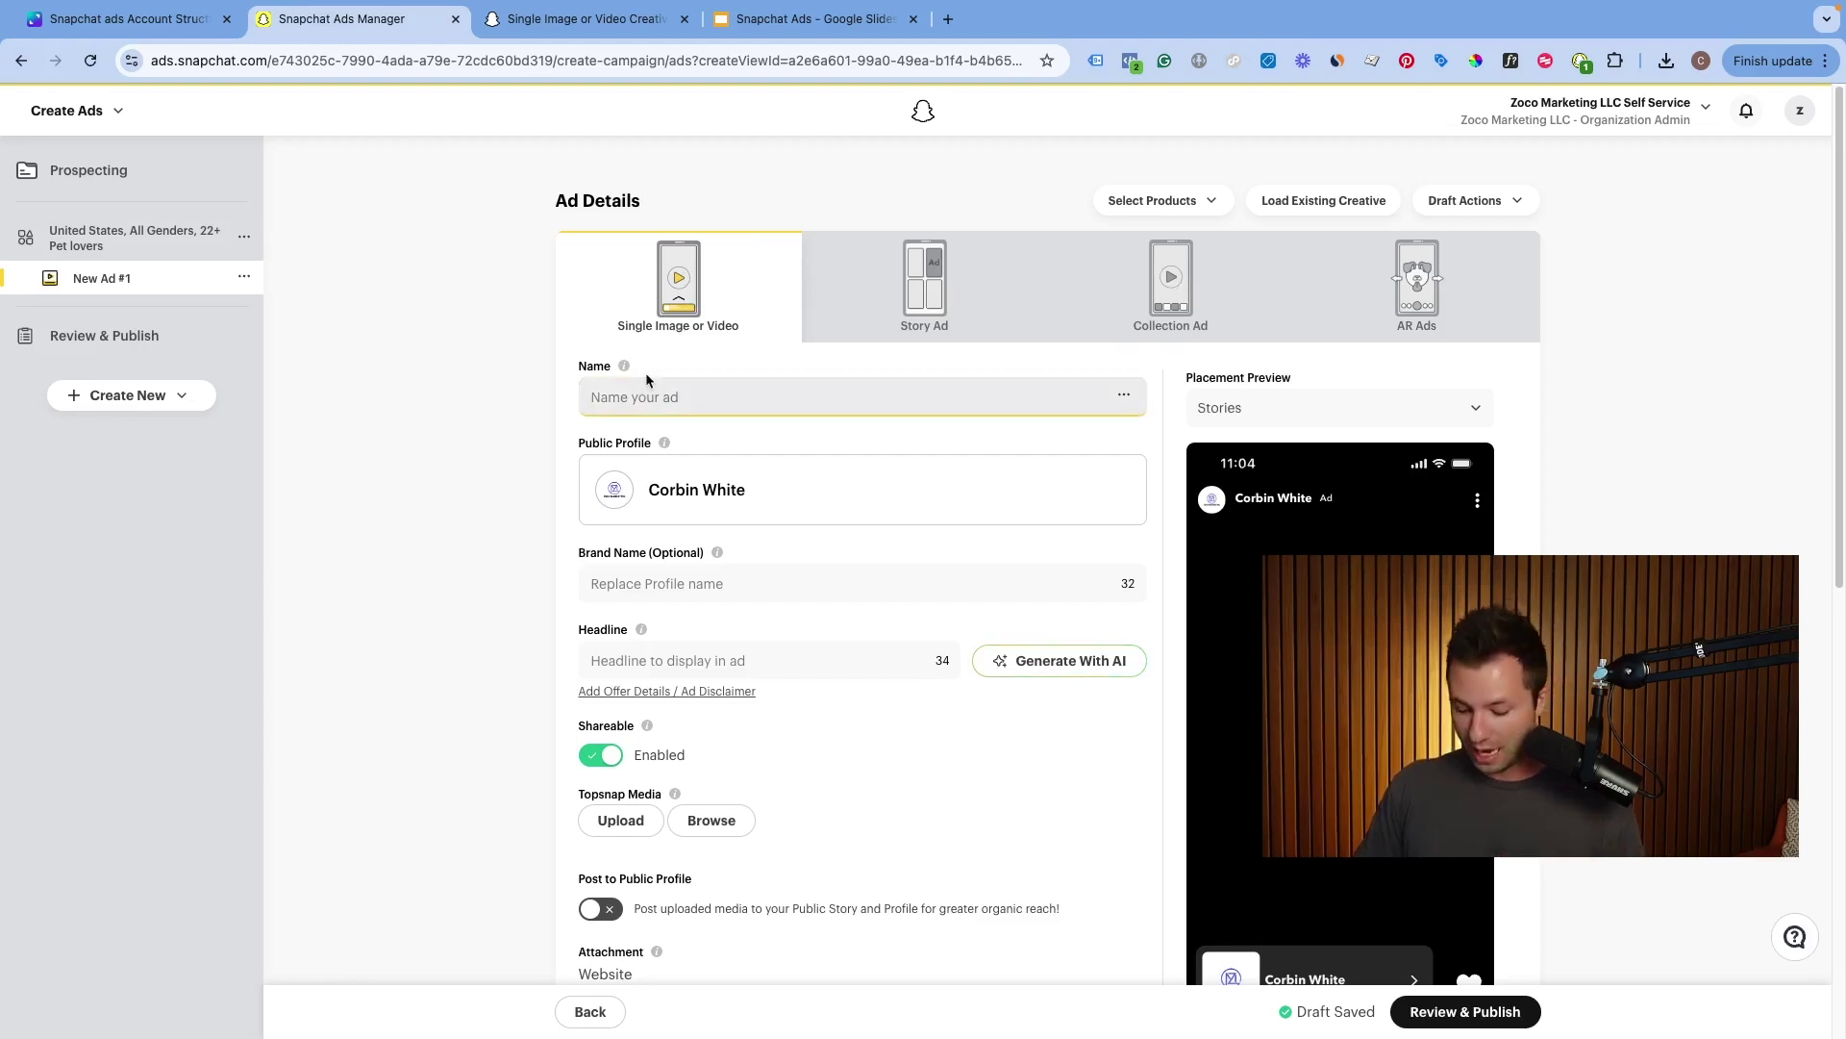
{"action": "type", "text": "Dog Leash"}
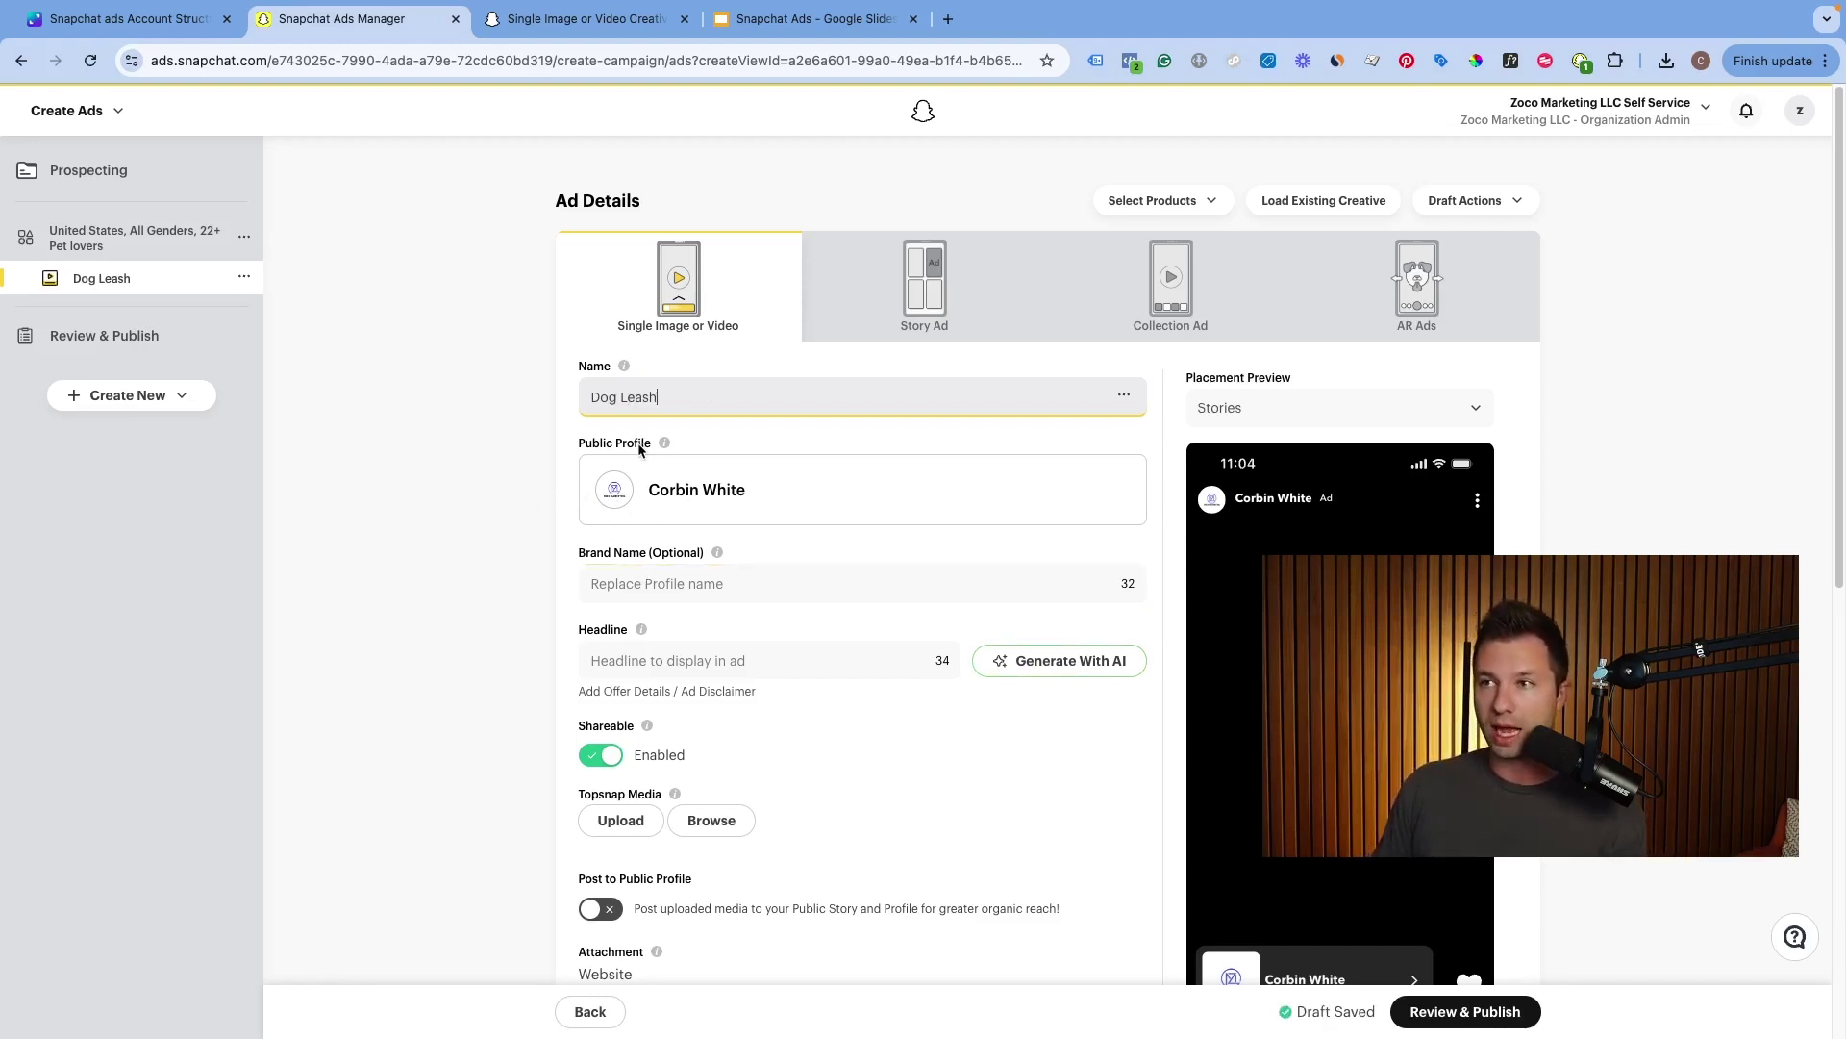
{"action": "left_click", "coordinate": [602, 584]}
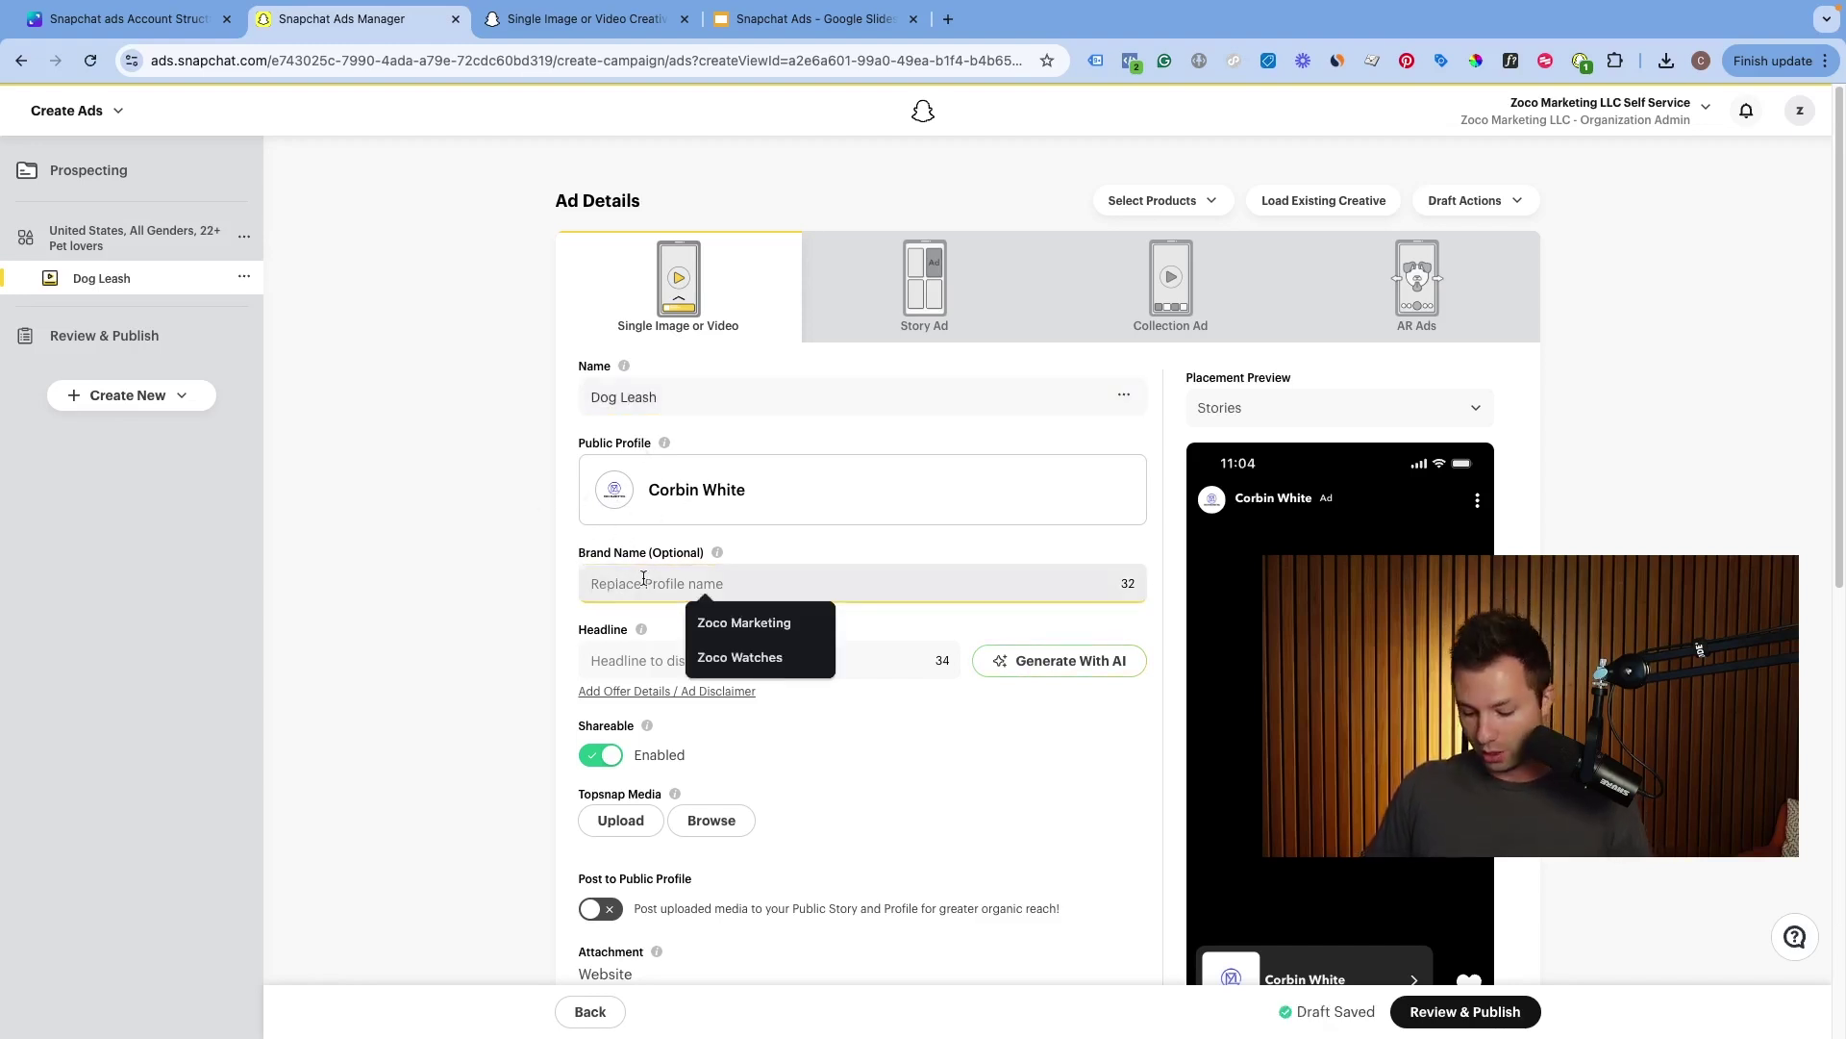
{"action": "type", "text": "Zoco Pets"}
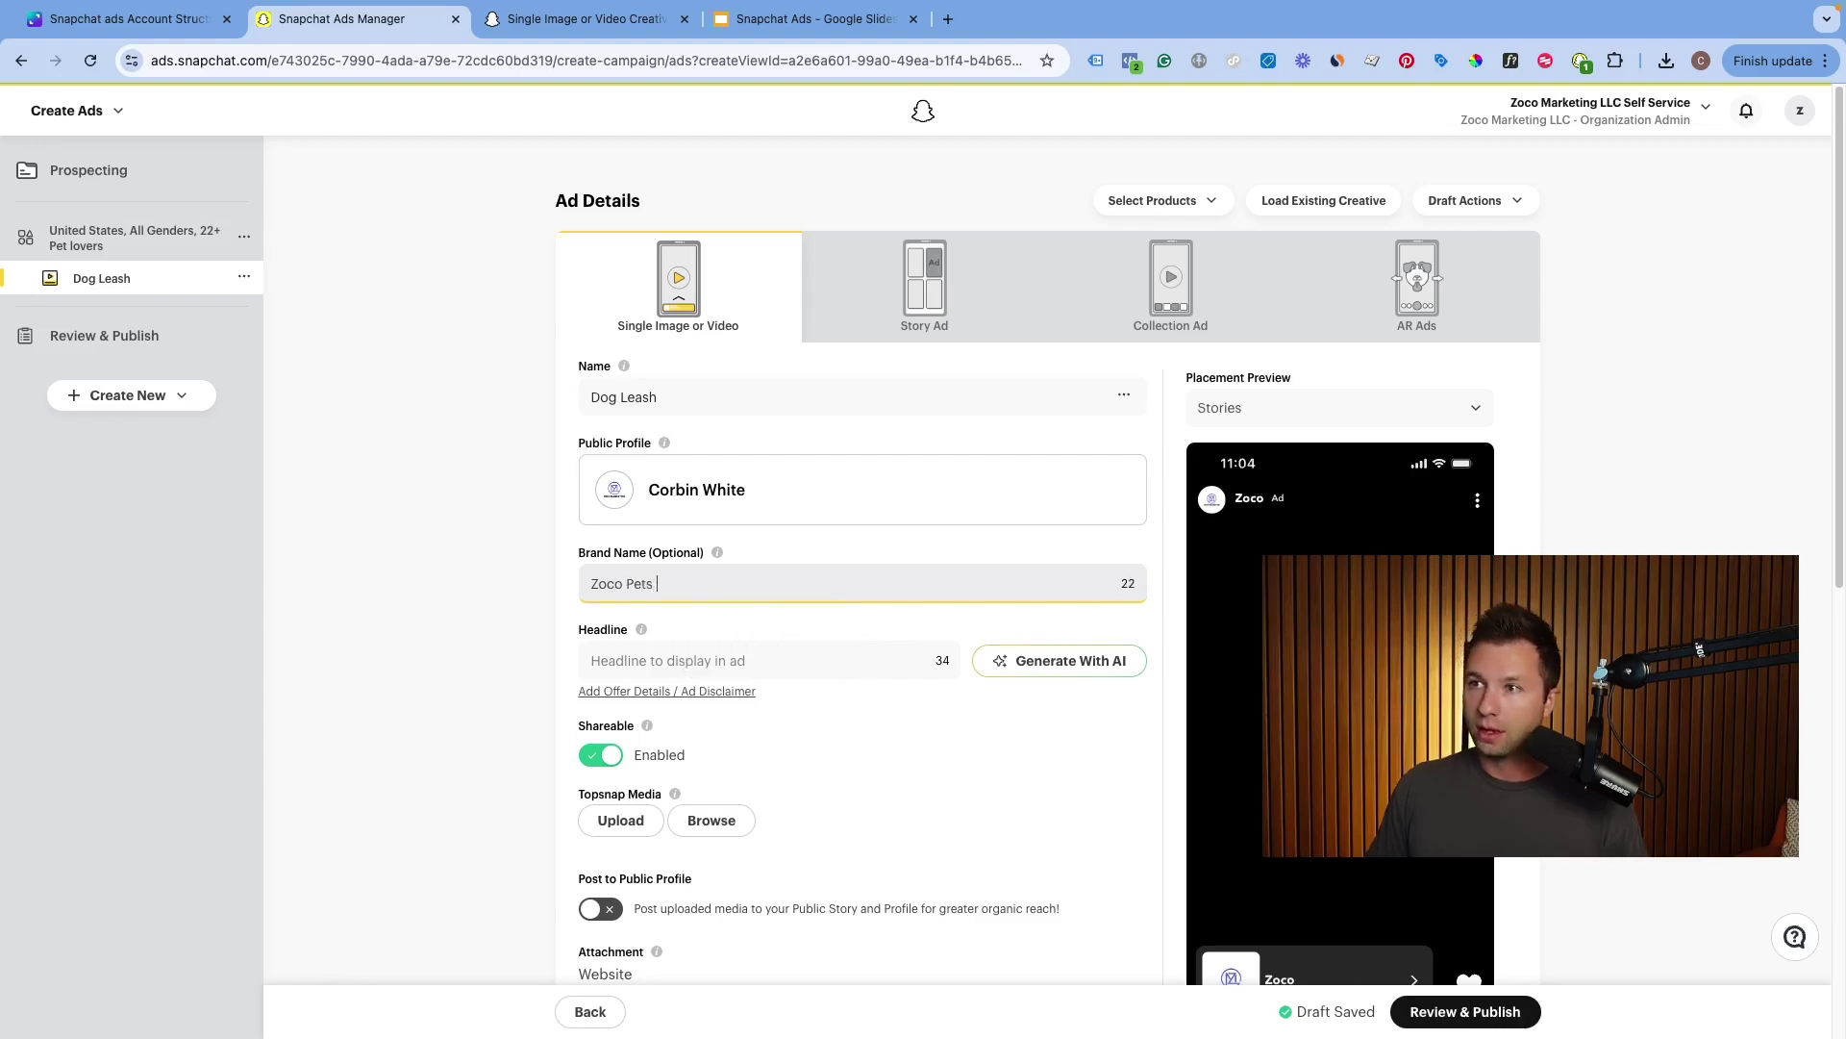
{"action": "scroll", "coordinate": [655, 647], "scroll_direction": "down", "scroll_amount": 2}
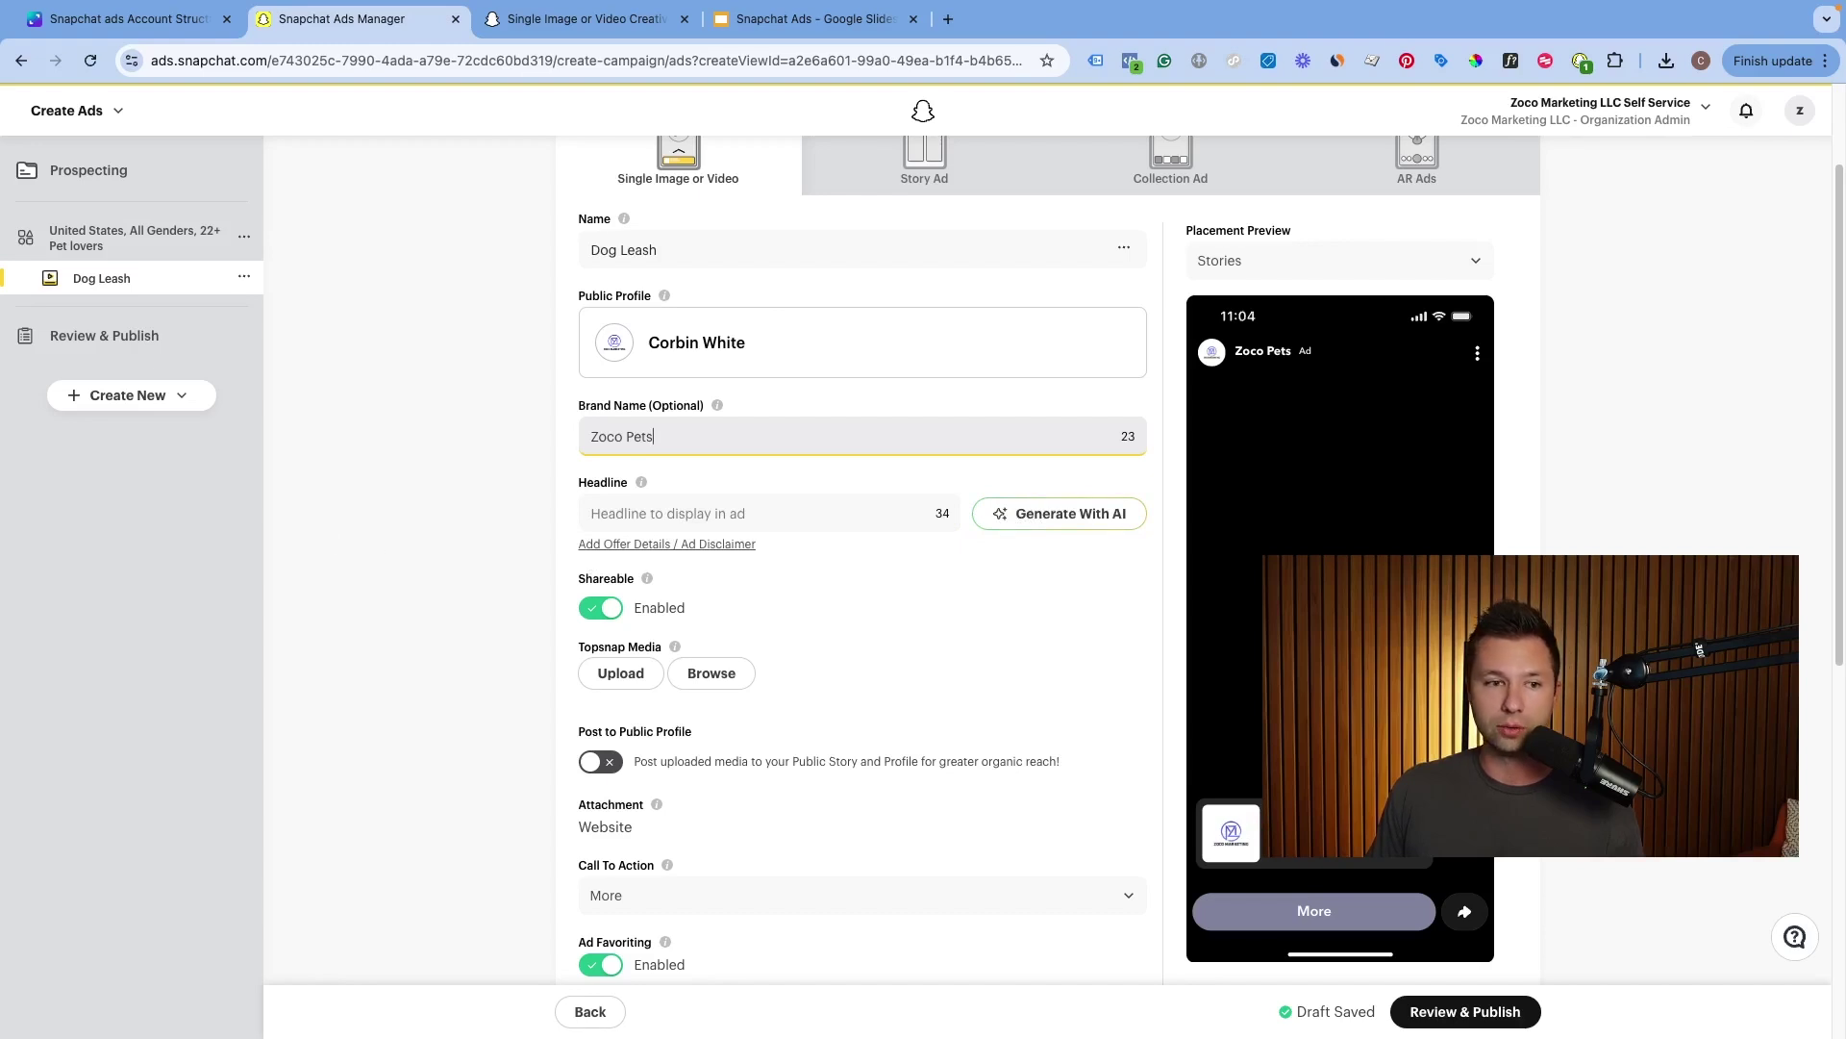
Try AI headline suggestions from a pasted product description, then cancel without applying
{"action": "key", "text": "Tab"}
{"action": "left_click", "coordinate": [1058, 513]}
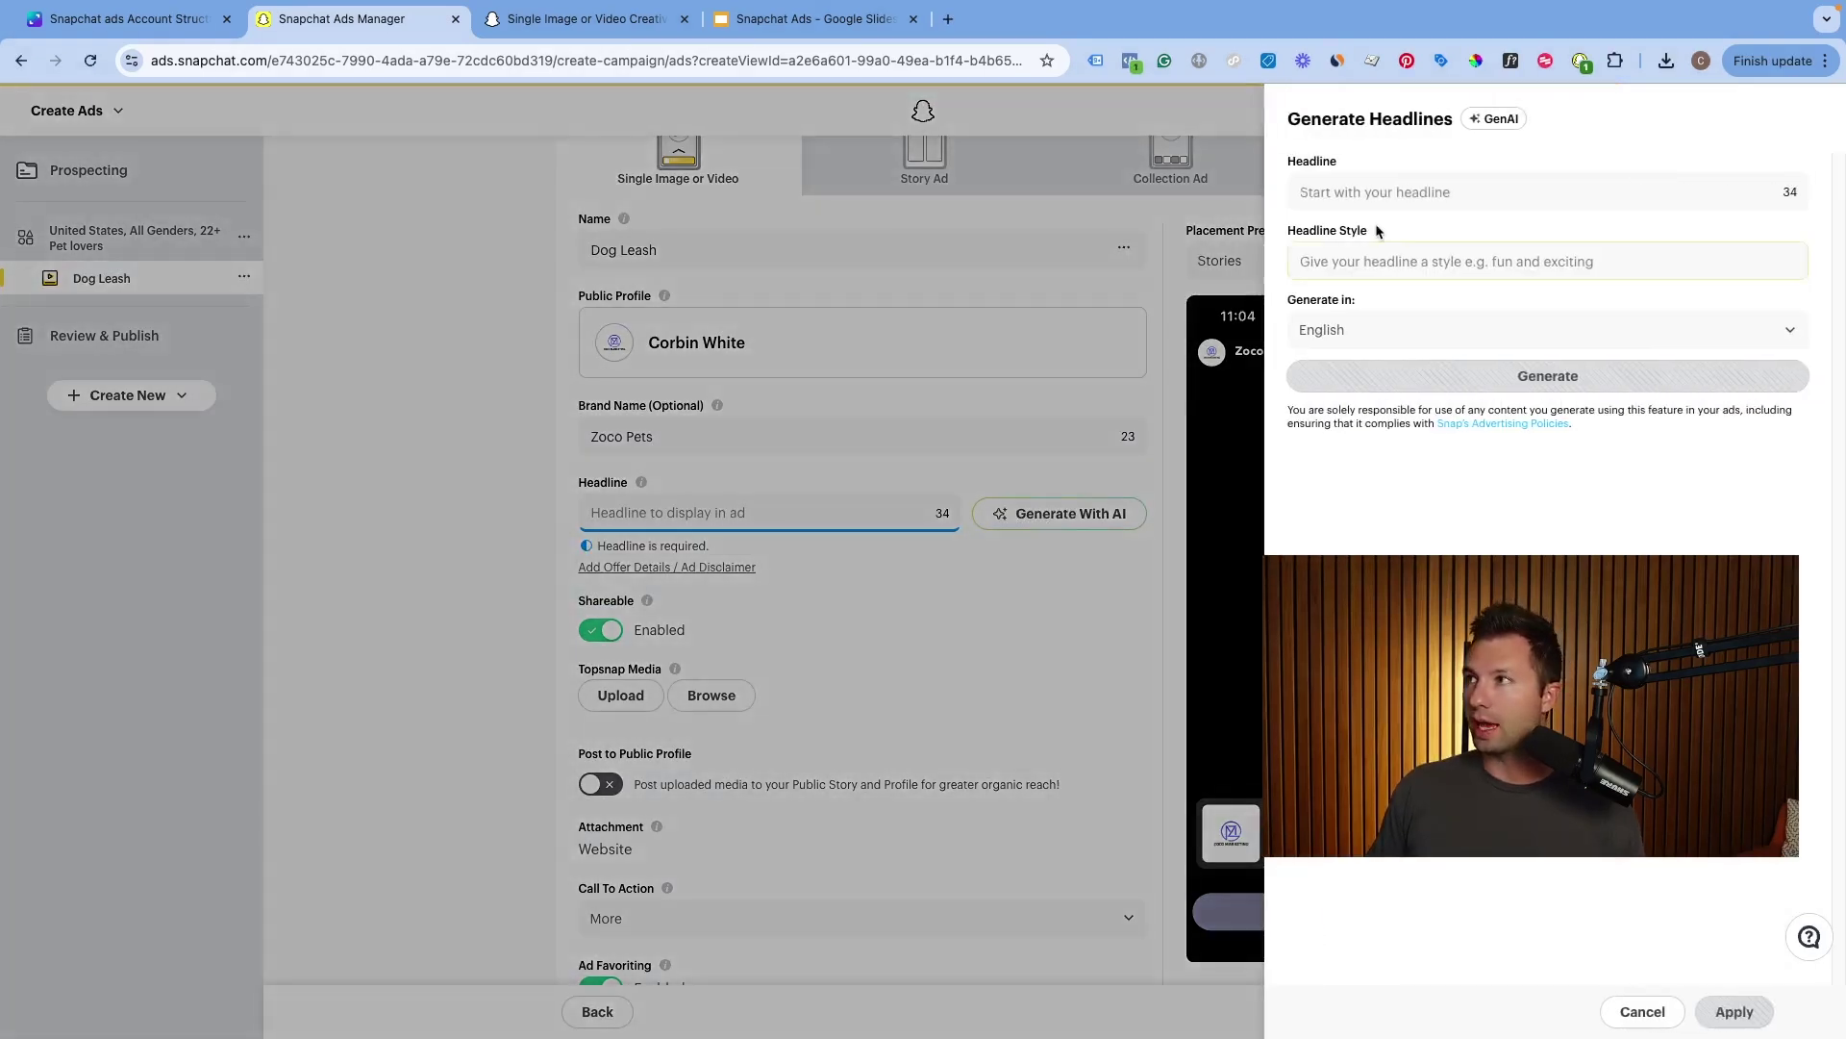
{"action": "left_click", "coordinate": [1404, 206]}
{"action": "type", "text": "a dog leash for two dogs"}
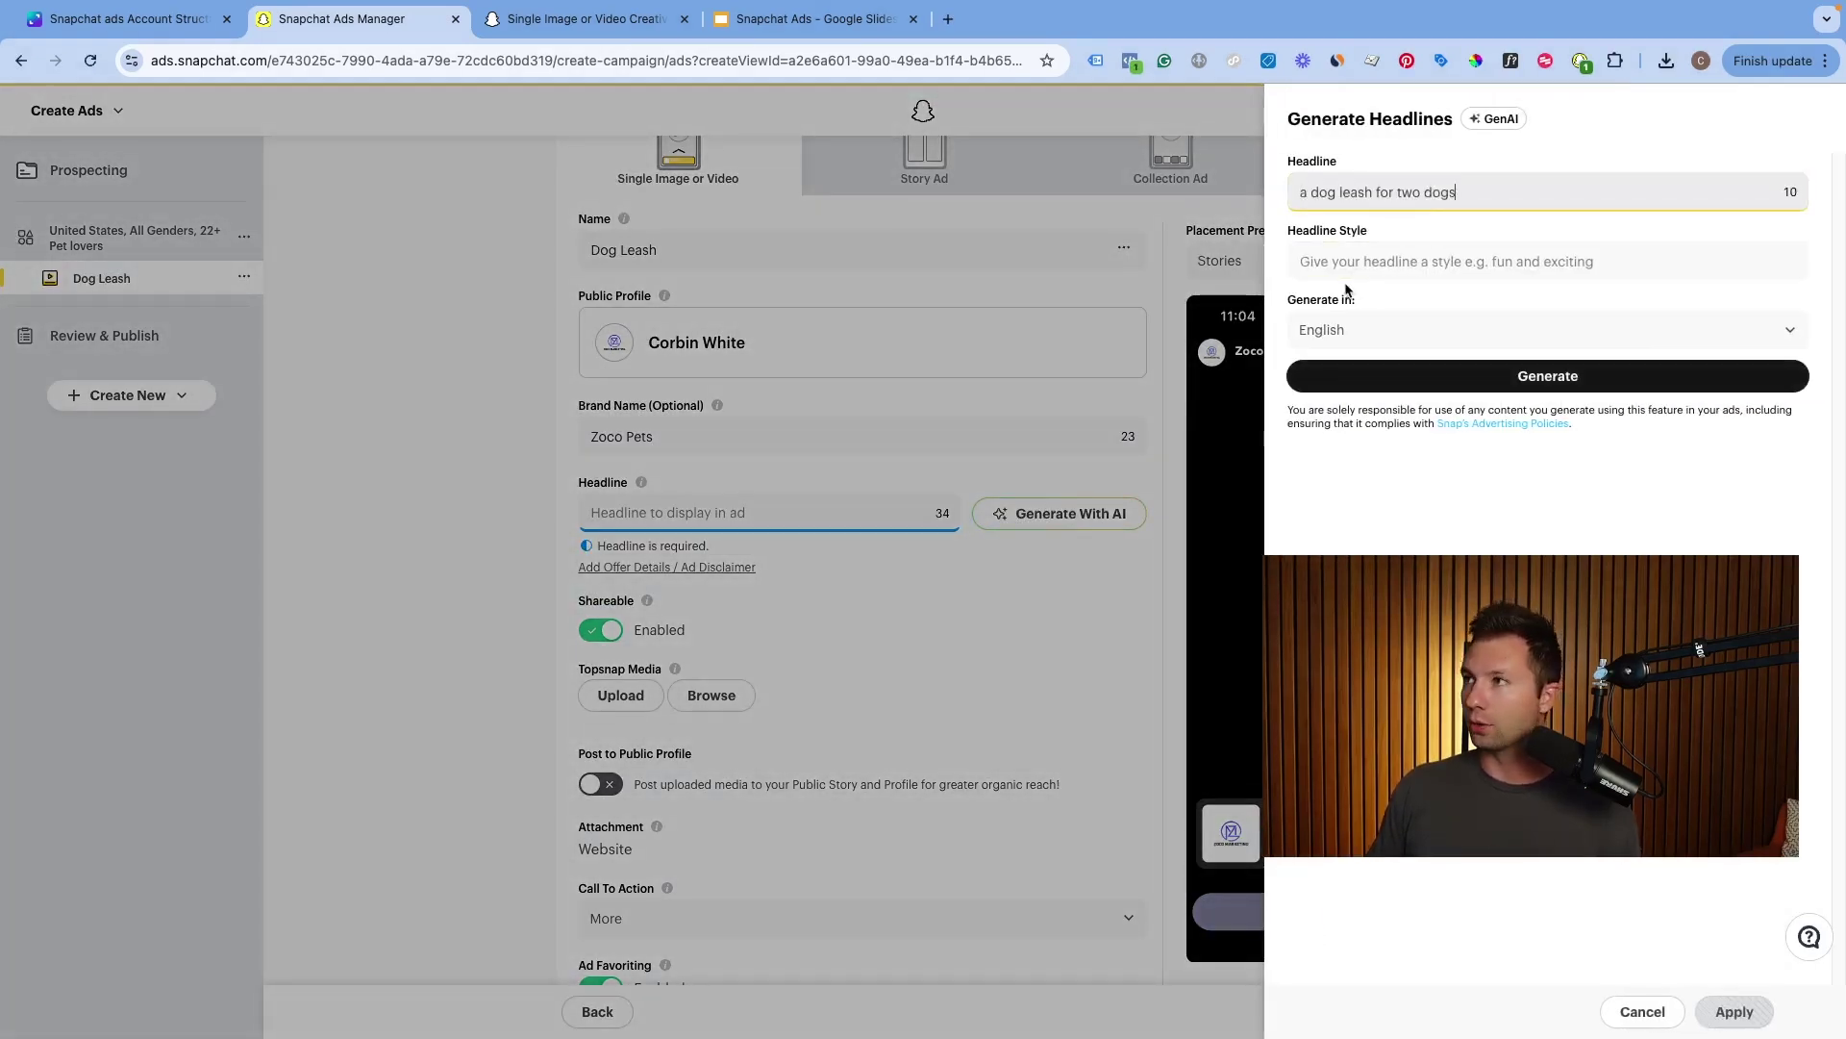
{"action": "left_click", "coordinate": [1478, 380]}
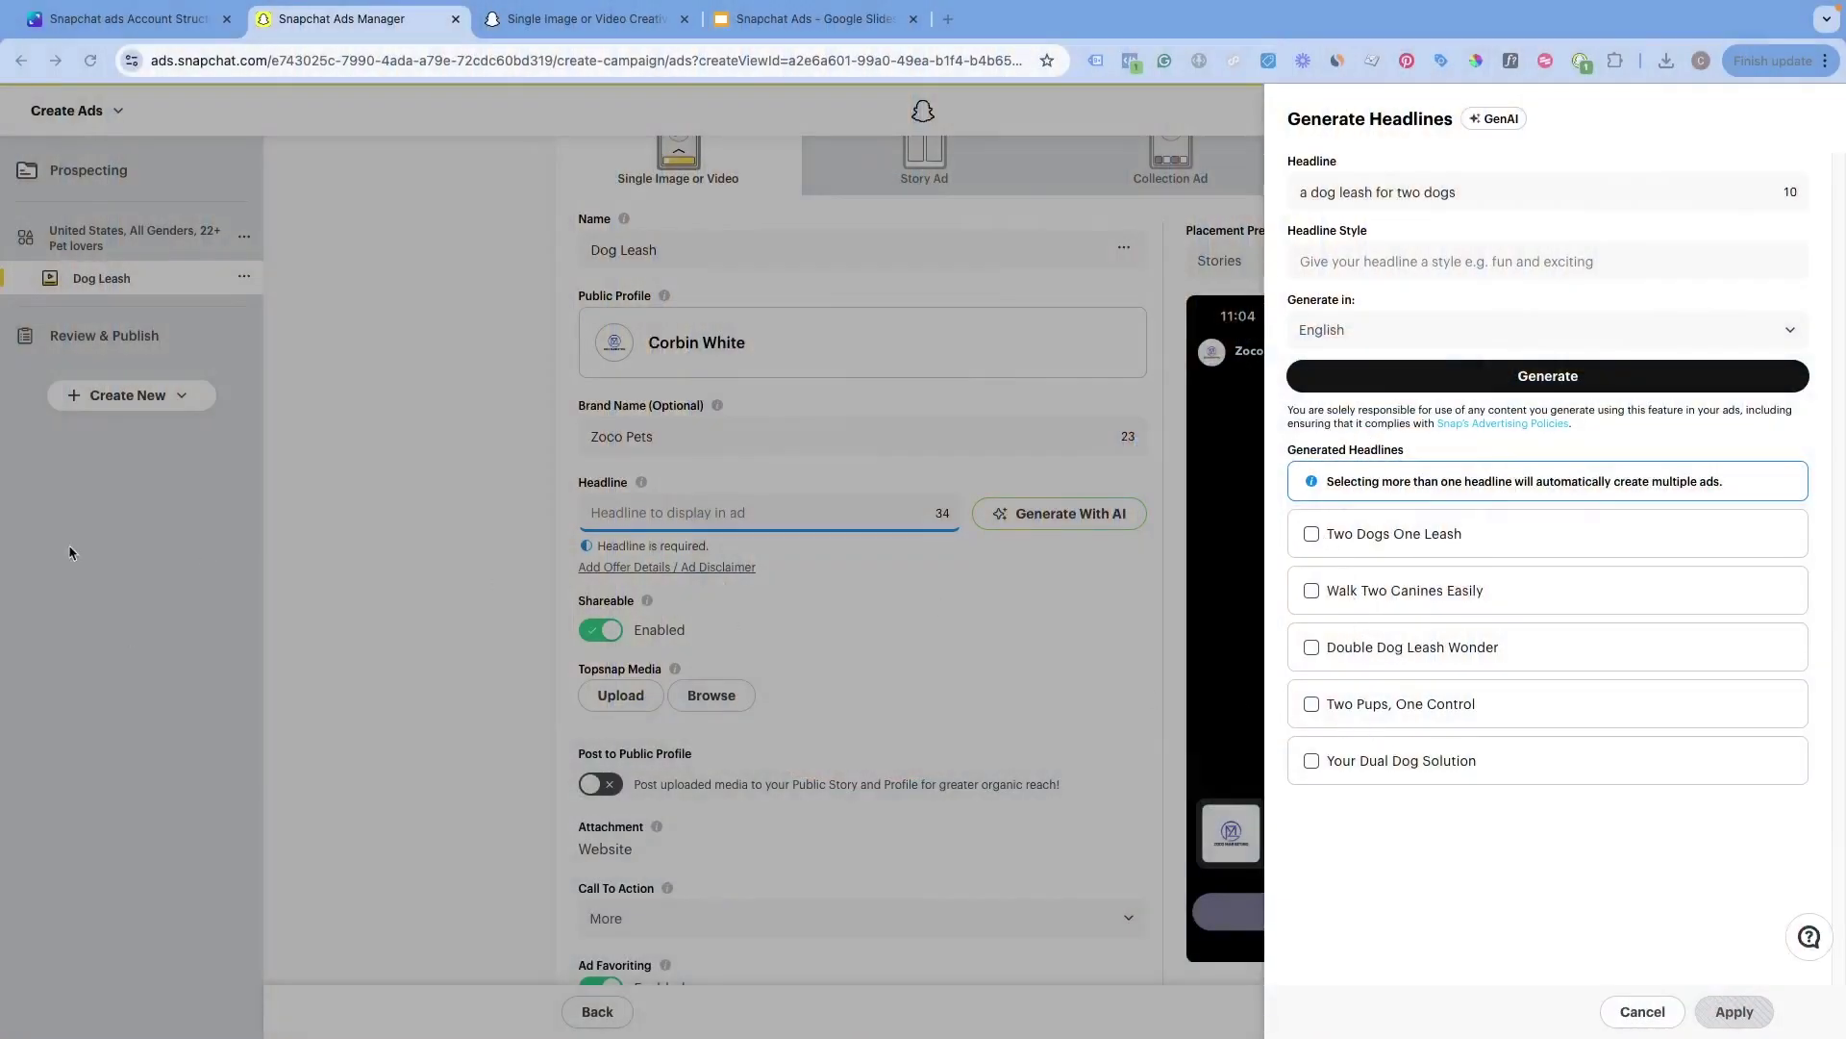
{"action": "left_click", "coordinate": [814, 491]}
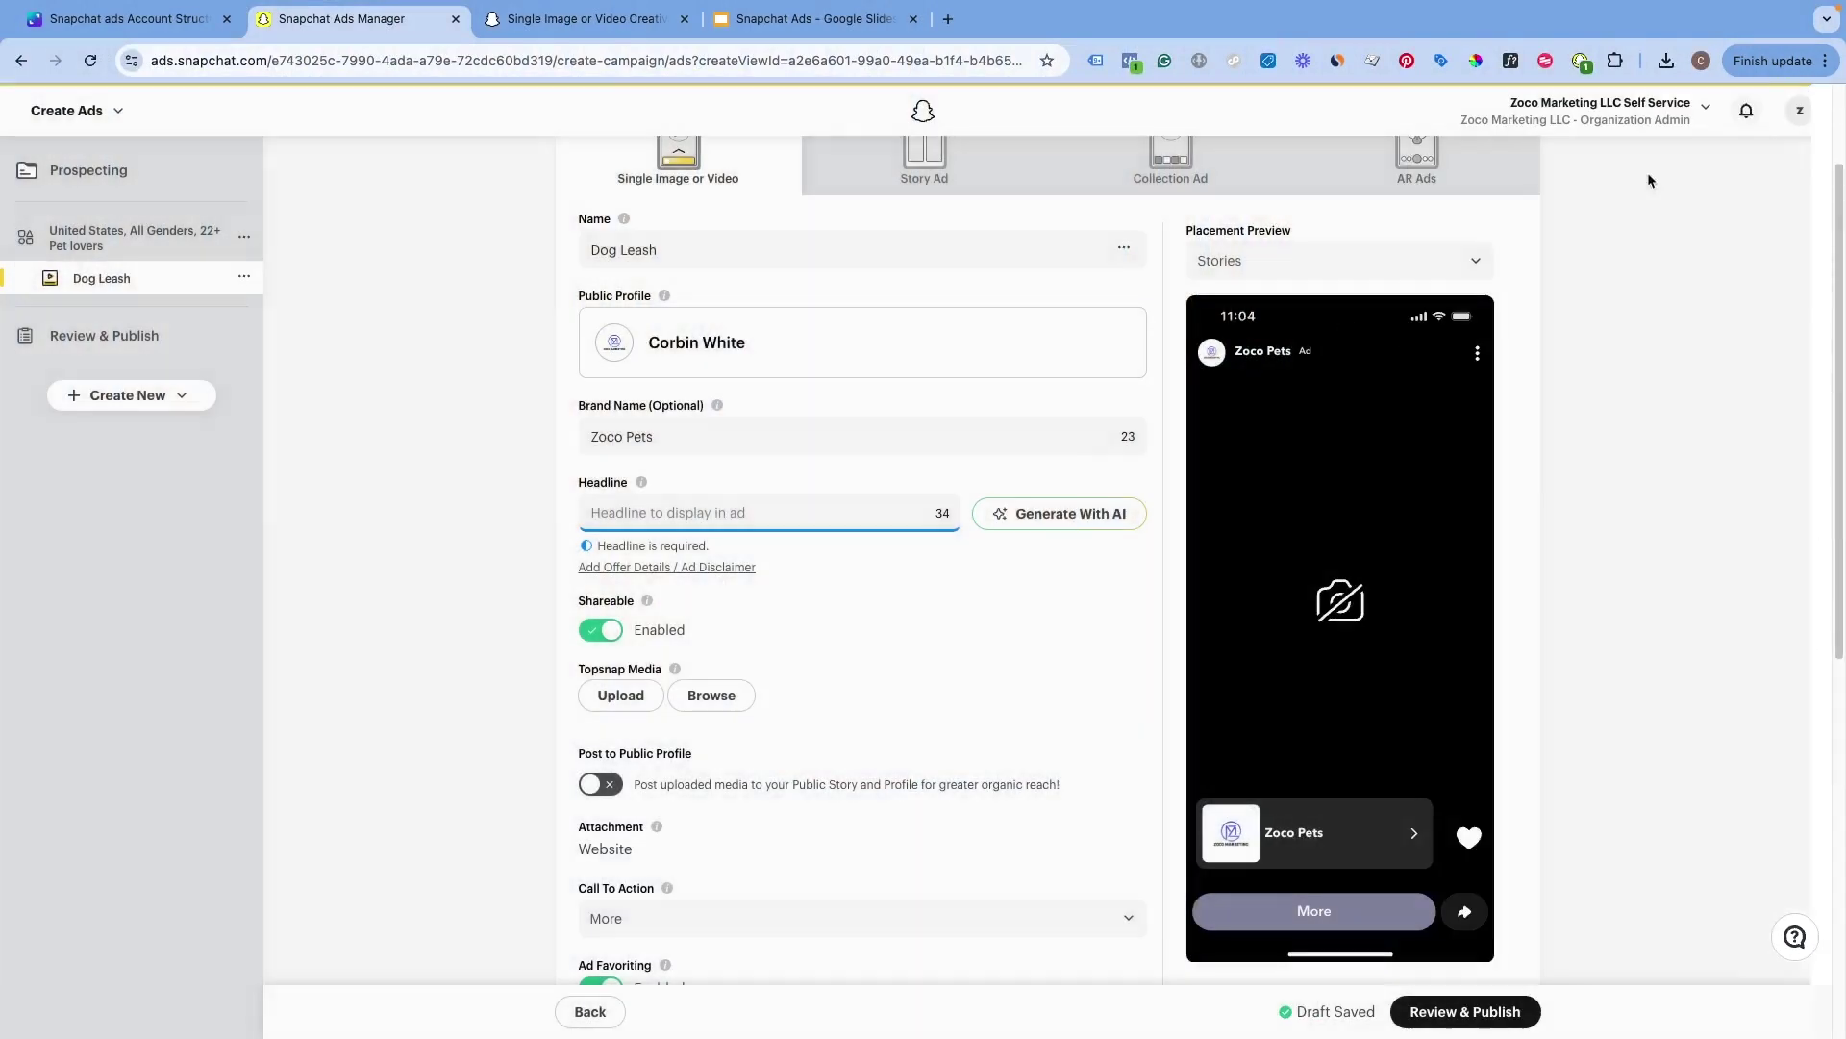
Paste 'Heavy Duty Double Dog Leash' into the Headline field
{"action": "left_click", "coordinate": [745, 513]}
{"action": "type", "text": "Heavy Duty Double Dog Leash"}
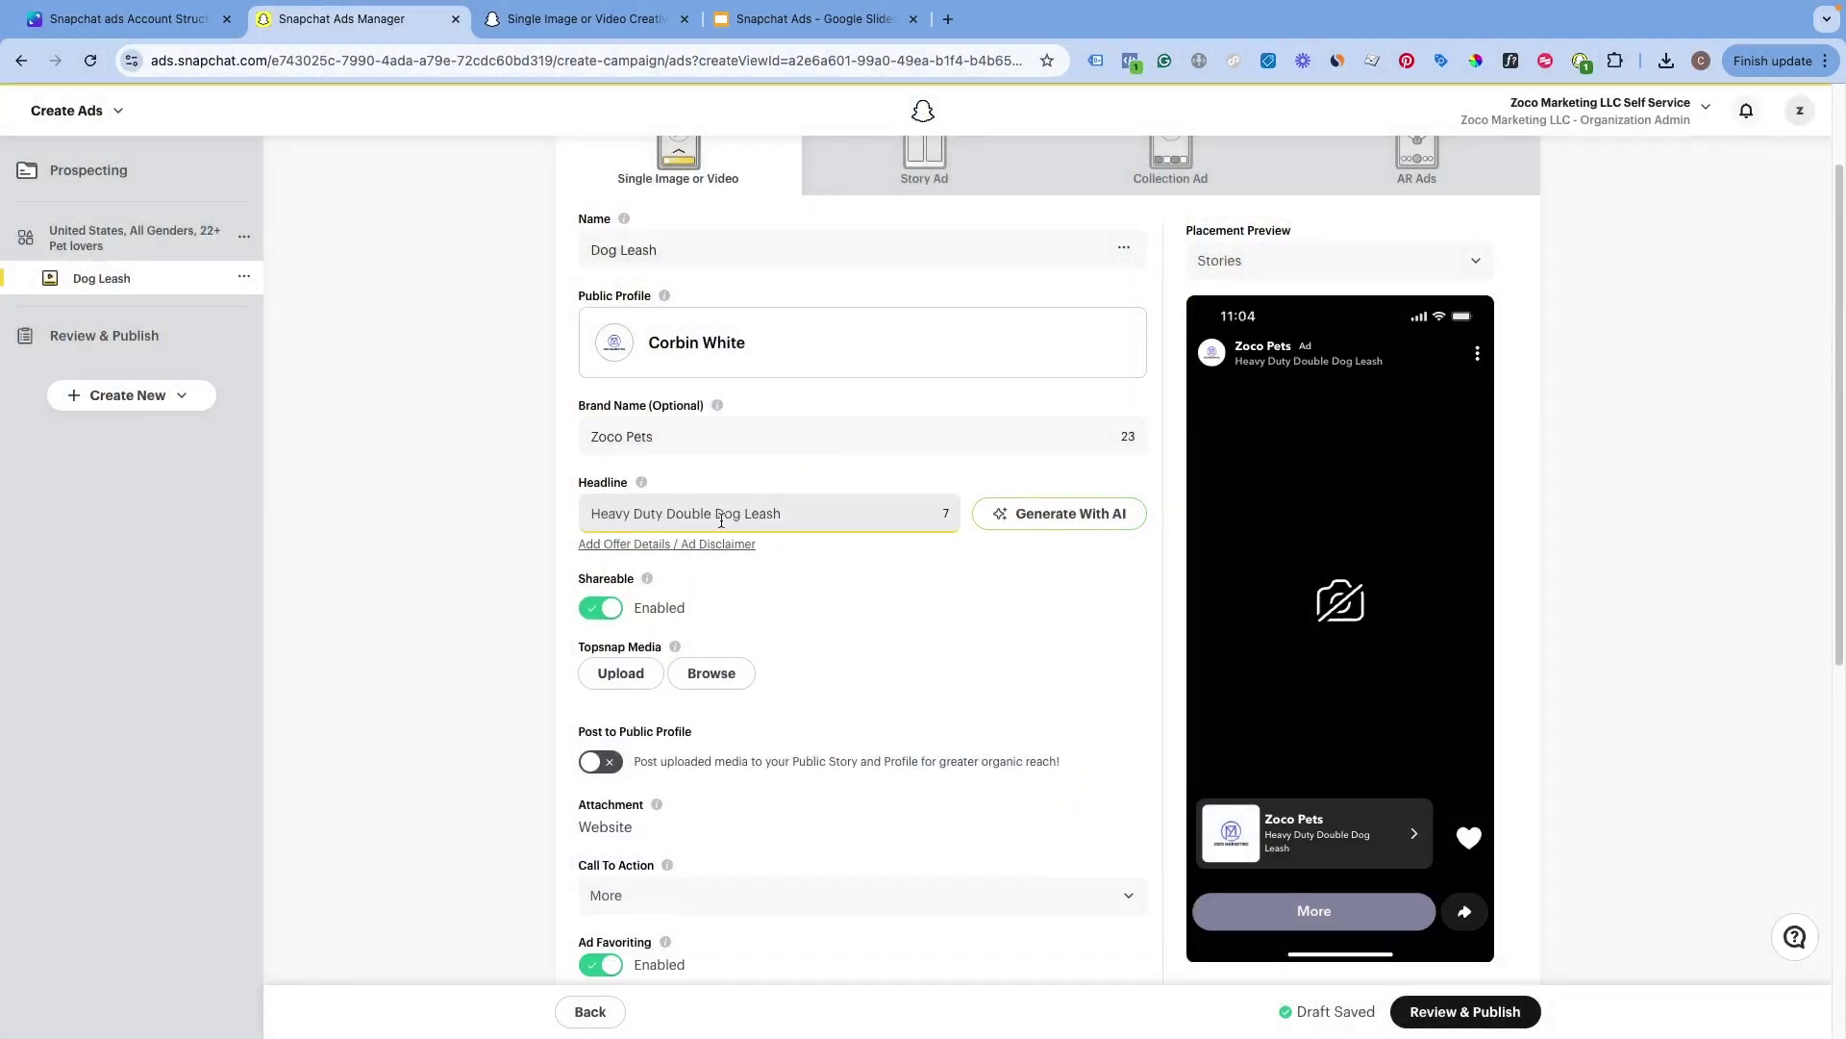
{"action": "type", "text": "-"}
{"action": "scroll", "coordinate": [765, 575], "scroll_direction": "down", "scroll_amount": 3}
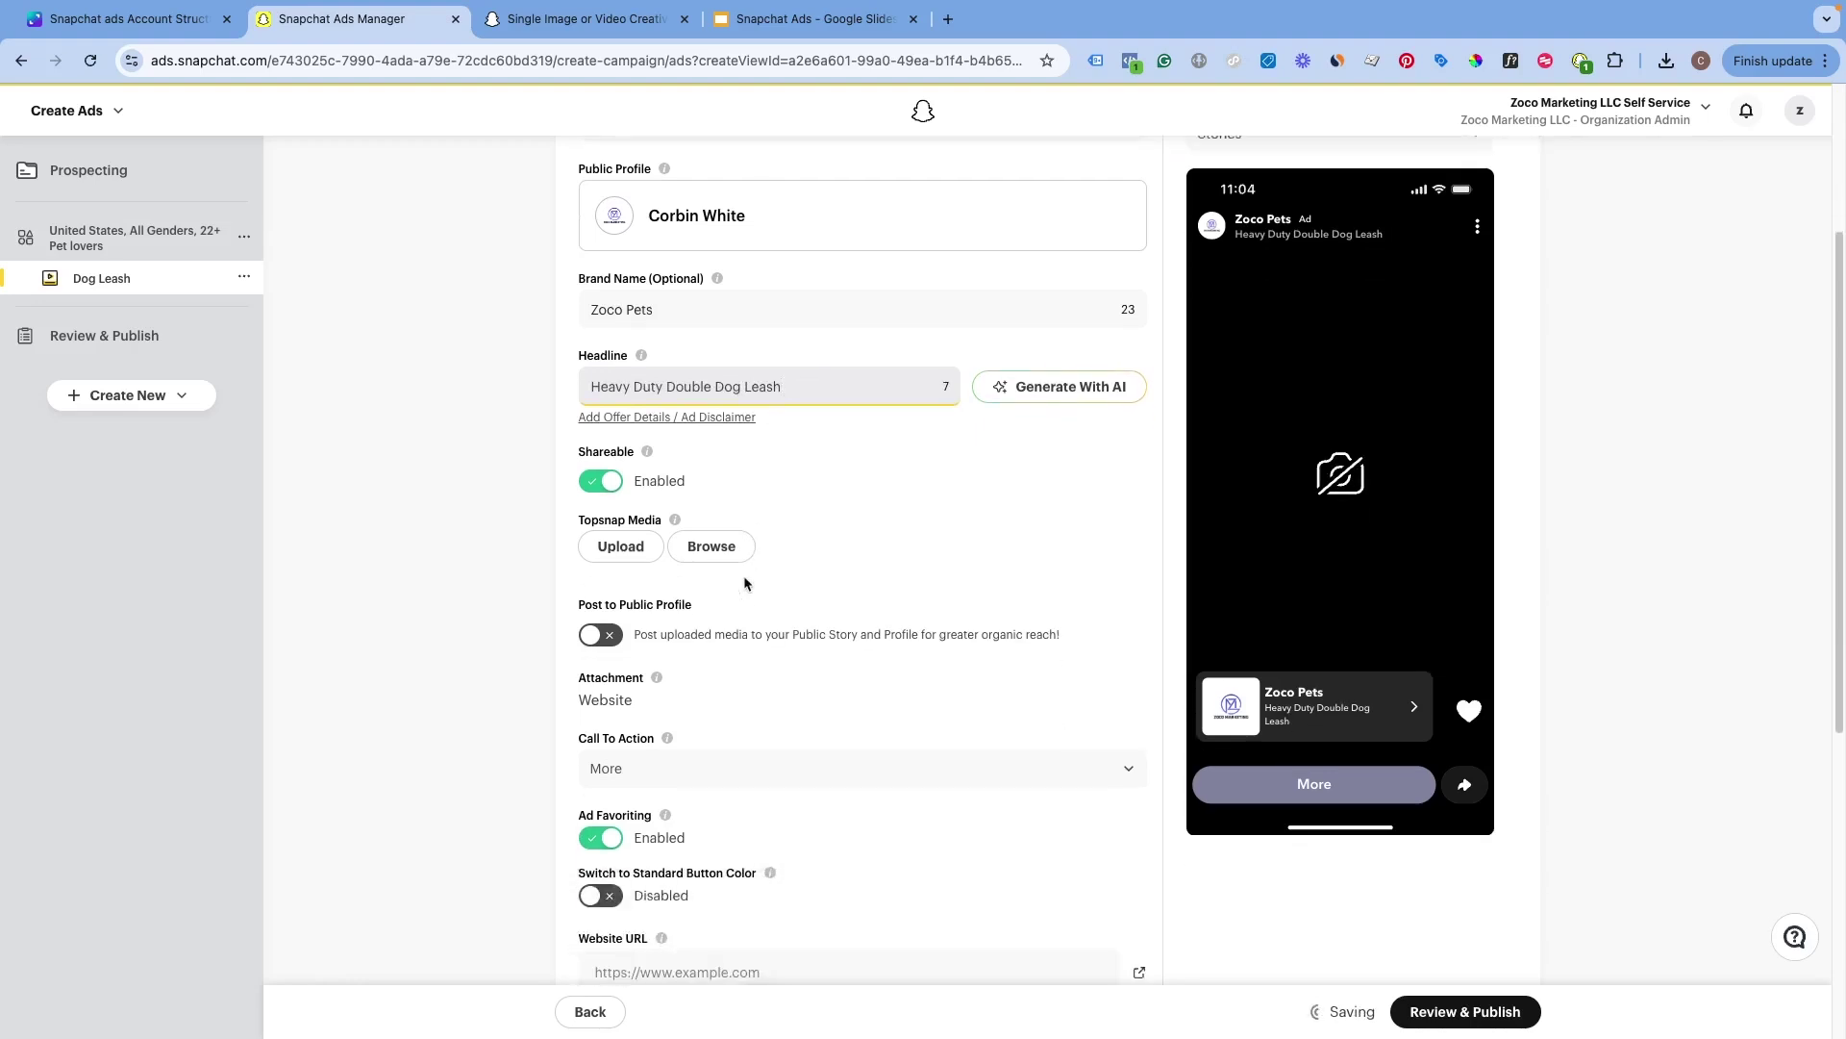
Upload Dogleash Vidoe.mp4 from Downloads as the ad's Topsnap media
{"action": "left_click", "coordinate": [645, 544]}
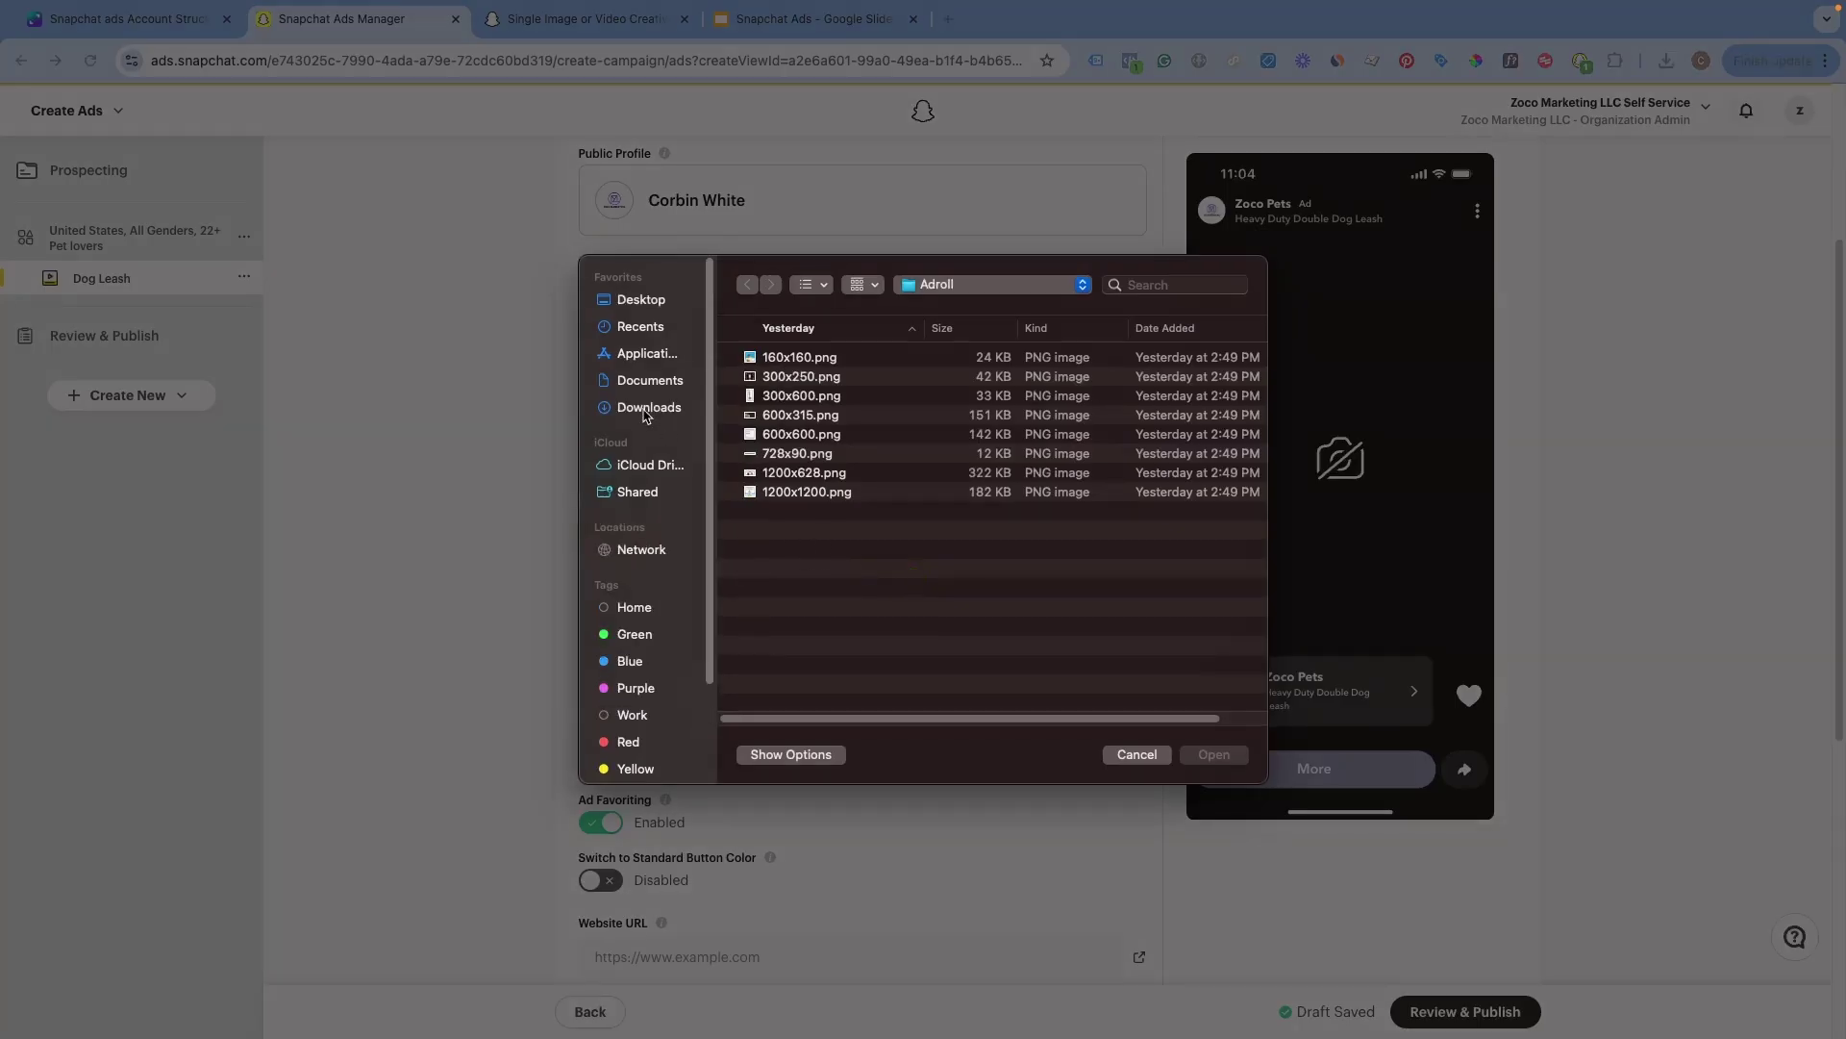
{"action": "left_click", "coordinate": [648, 407]}
{"action": "left_click", "coordinate": [786, 363]}
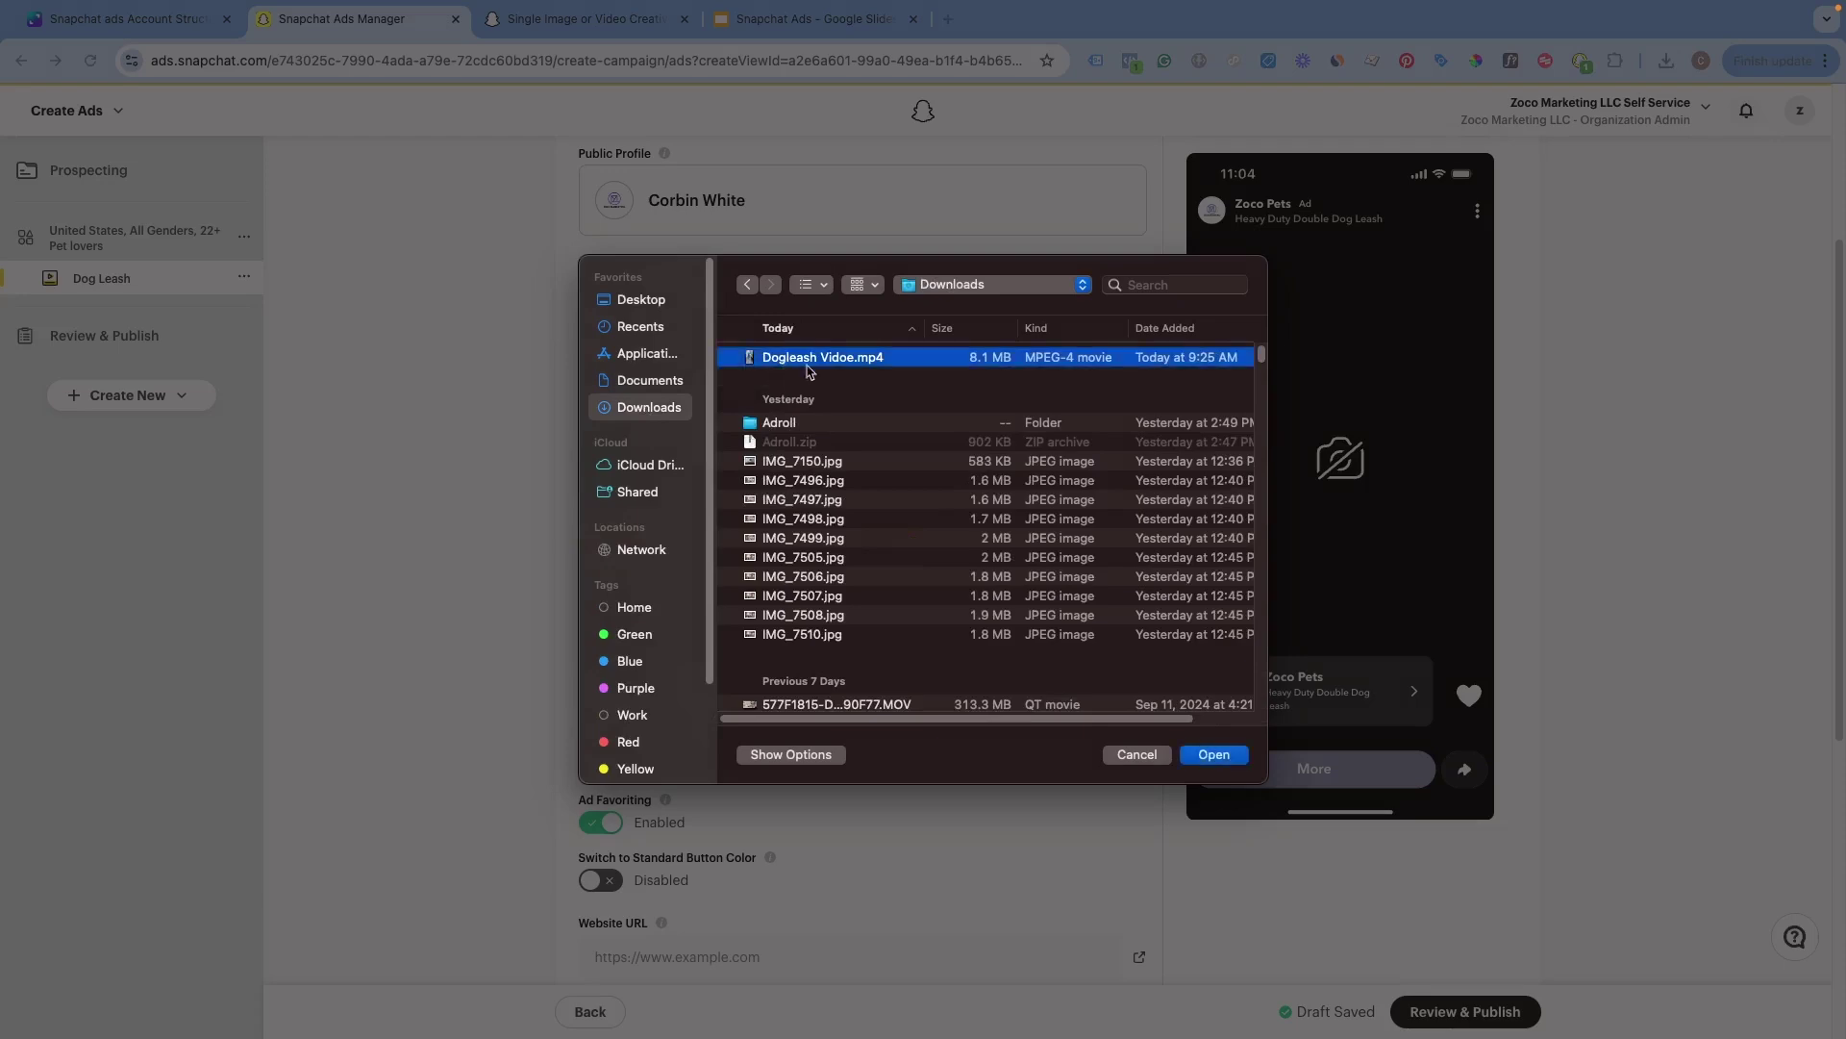
{"action": "left_click", "coordinate": [1208, 754]}
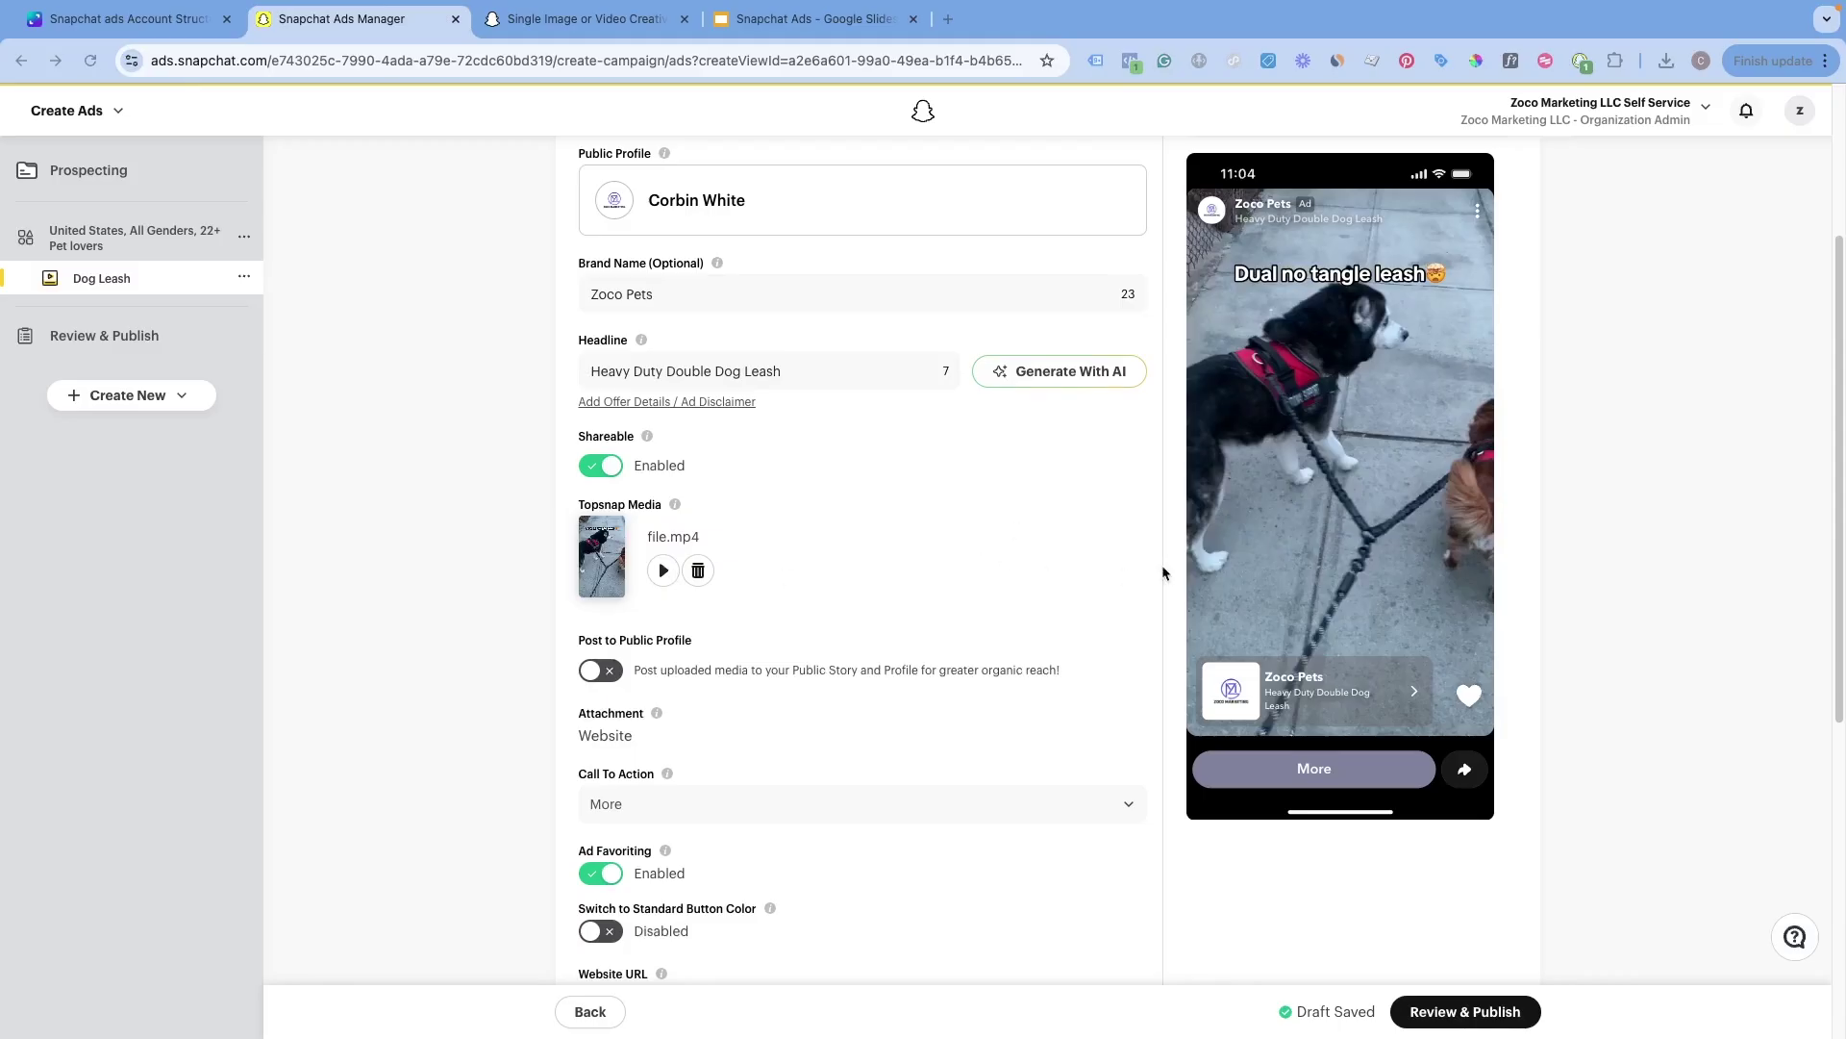
Set the ad's call to action to Shop Now
{"action": "scroll", "coordinate": [1026, 539], "scroll_direction": "down", "scroll_amount": 3}
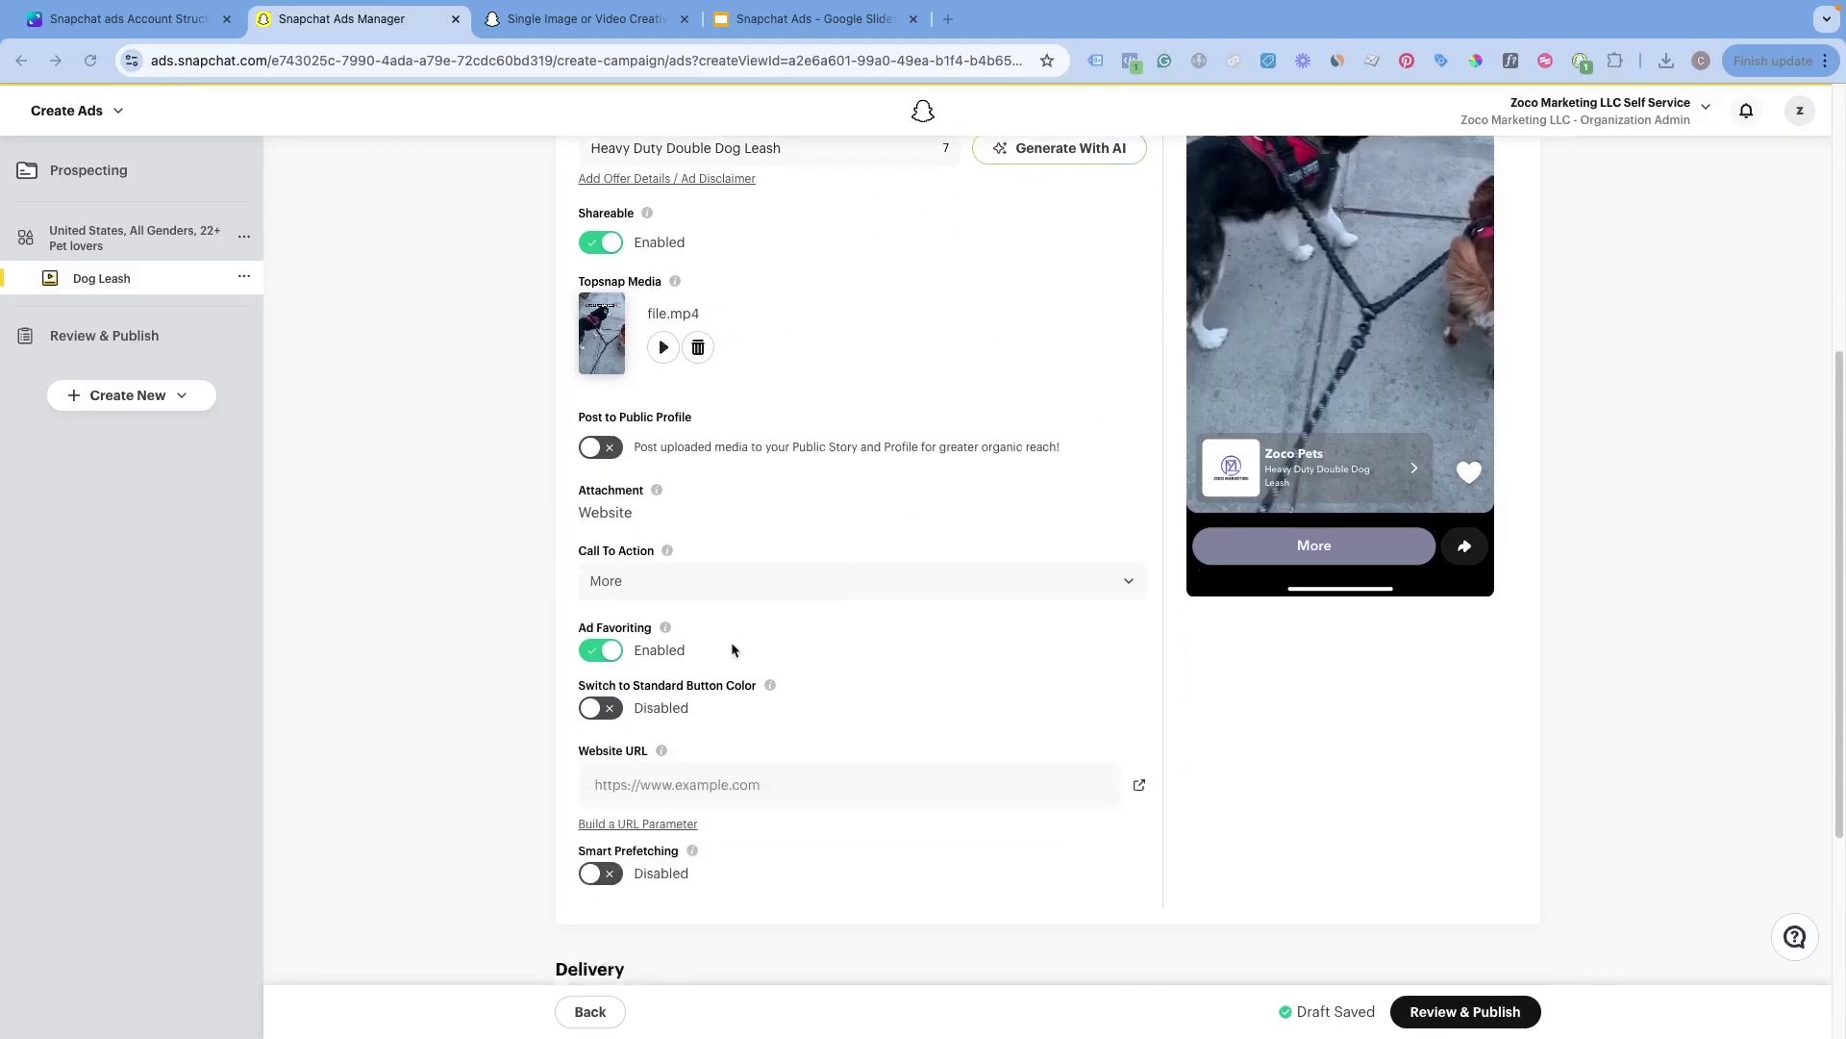
{"action": "left_click", "coordinate": [682, 589]}
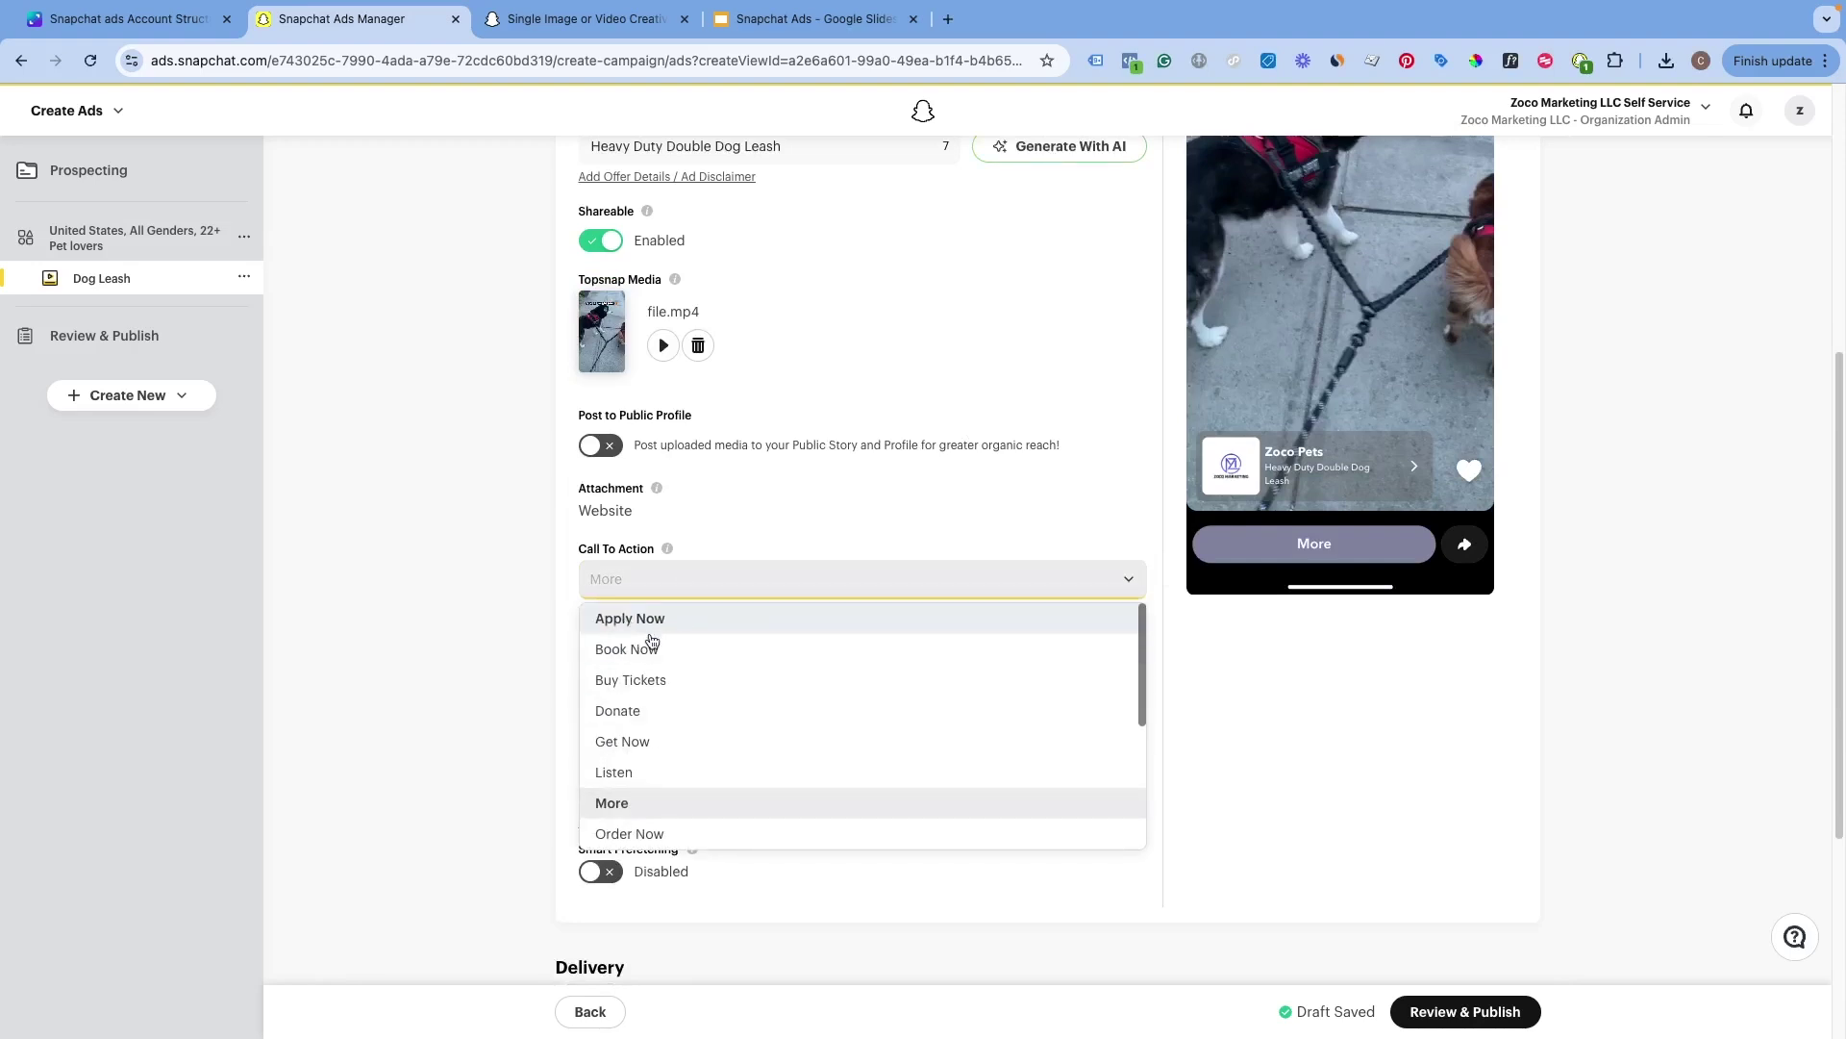
{"action": "scroll", "coordinate": [651, 717], "scroll_direction": "down", "scroll_amount": 5}
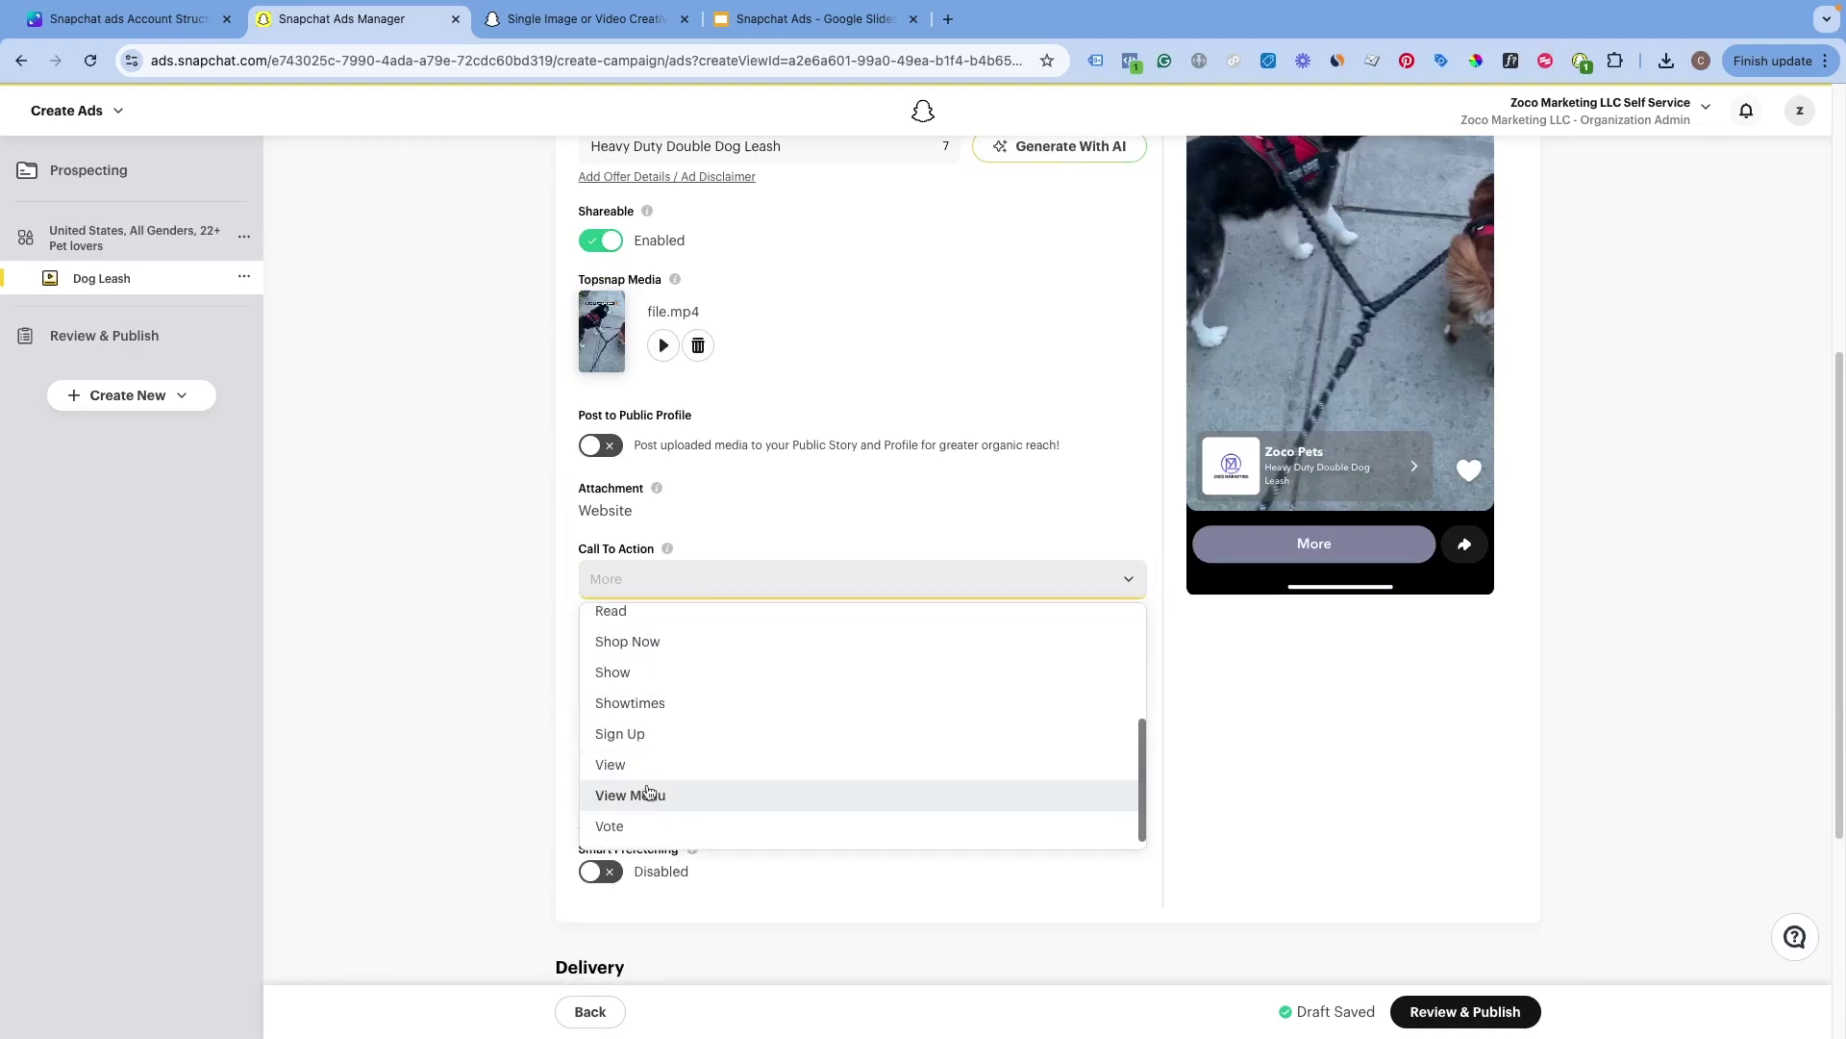
{"action": "left_click", "coordinate": [601, 645]}
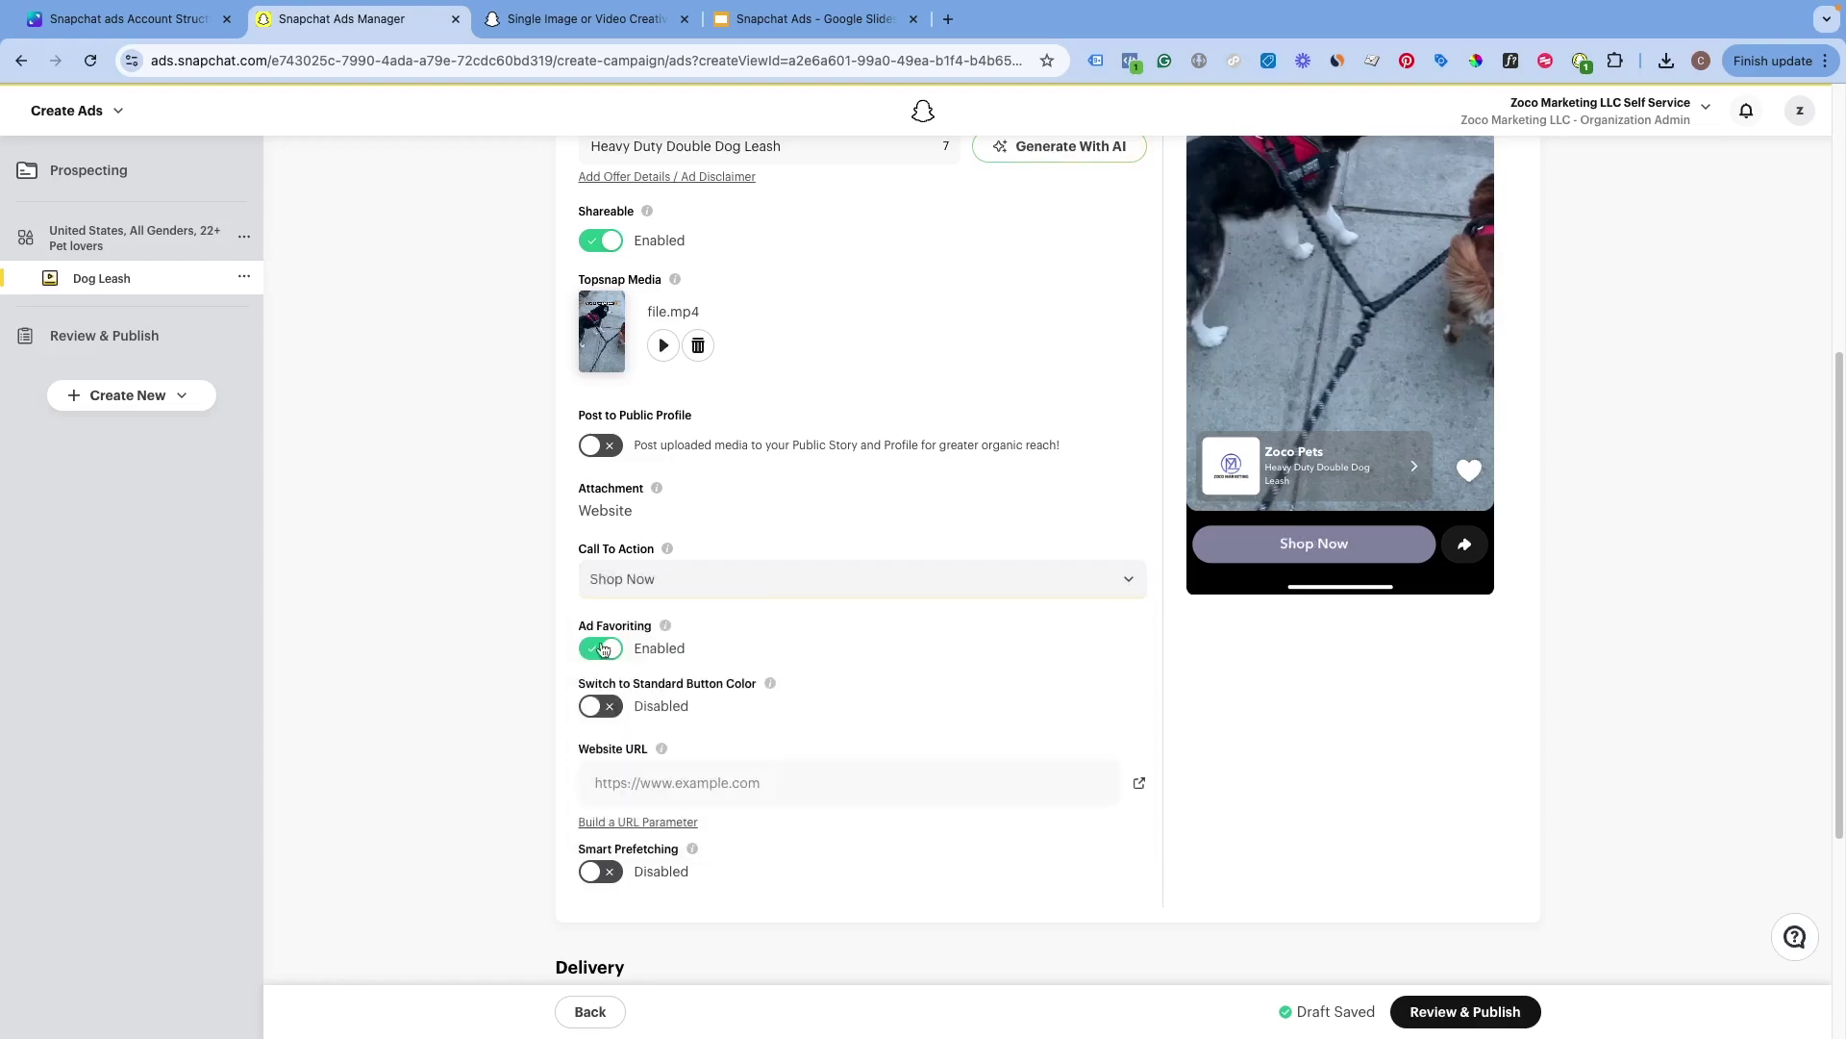
{"action": "scroll", "coordinate": [625, 678], "scroll_direction": "down", "scroll_amount": 3}
{"action": "left_click", "coordinate": [625, 676]}
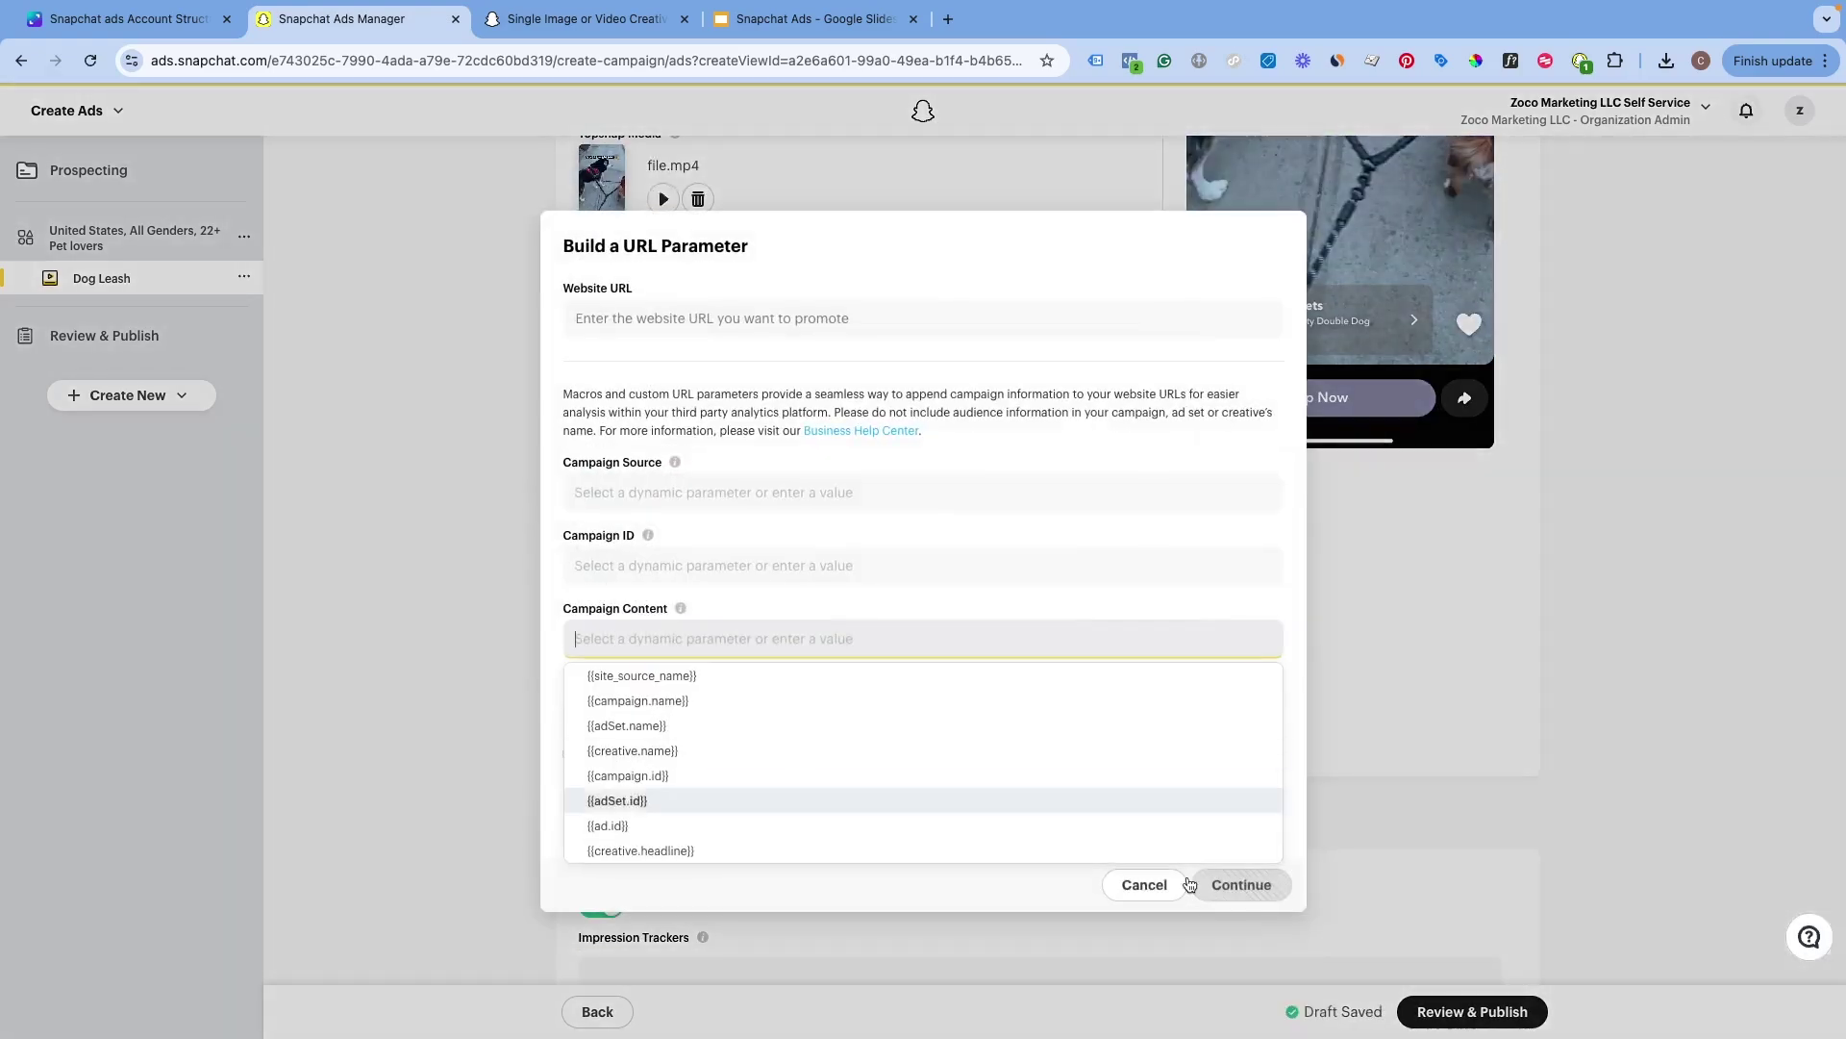
{"action": "left_click", "coordinate": [1134, 882]}
{"action": "left_click", "coordinate": [653, 623]}
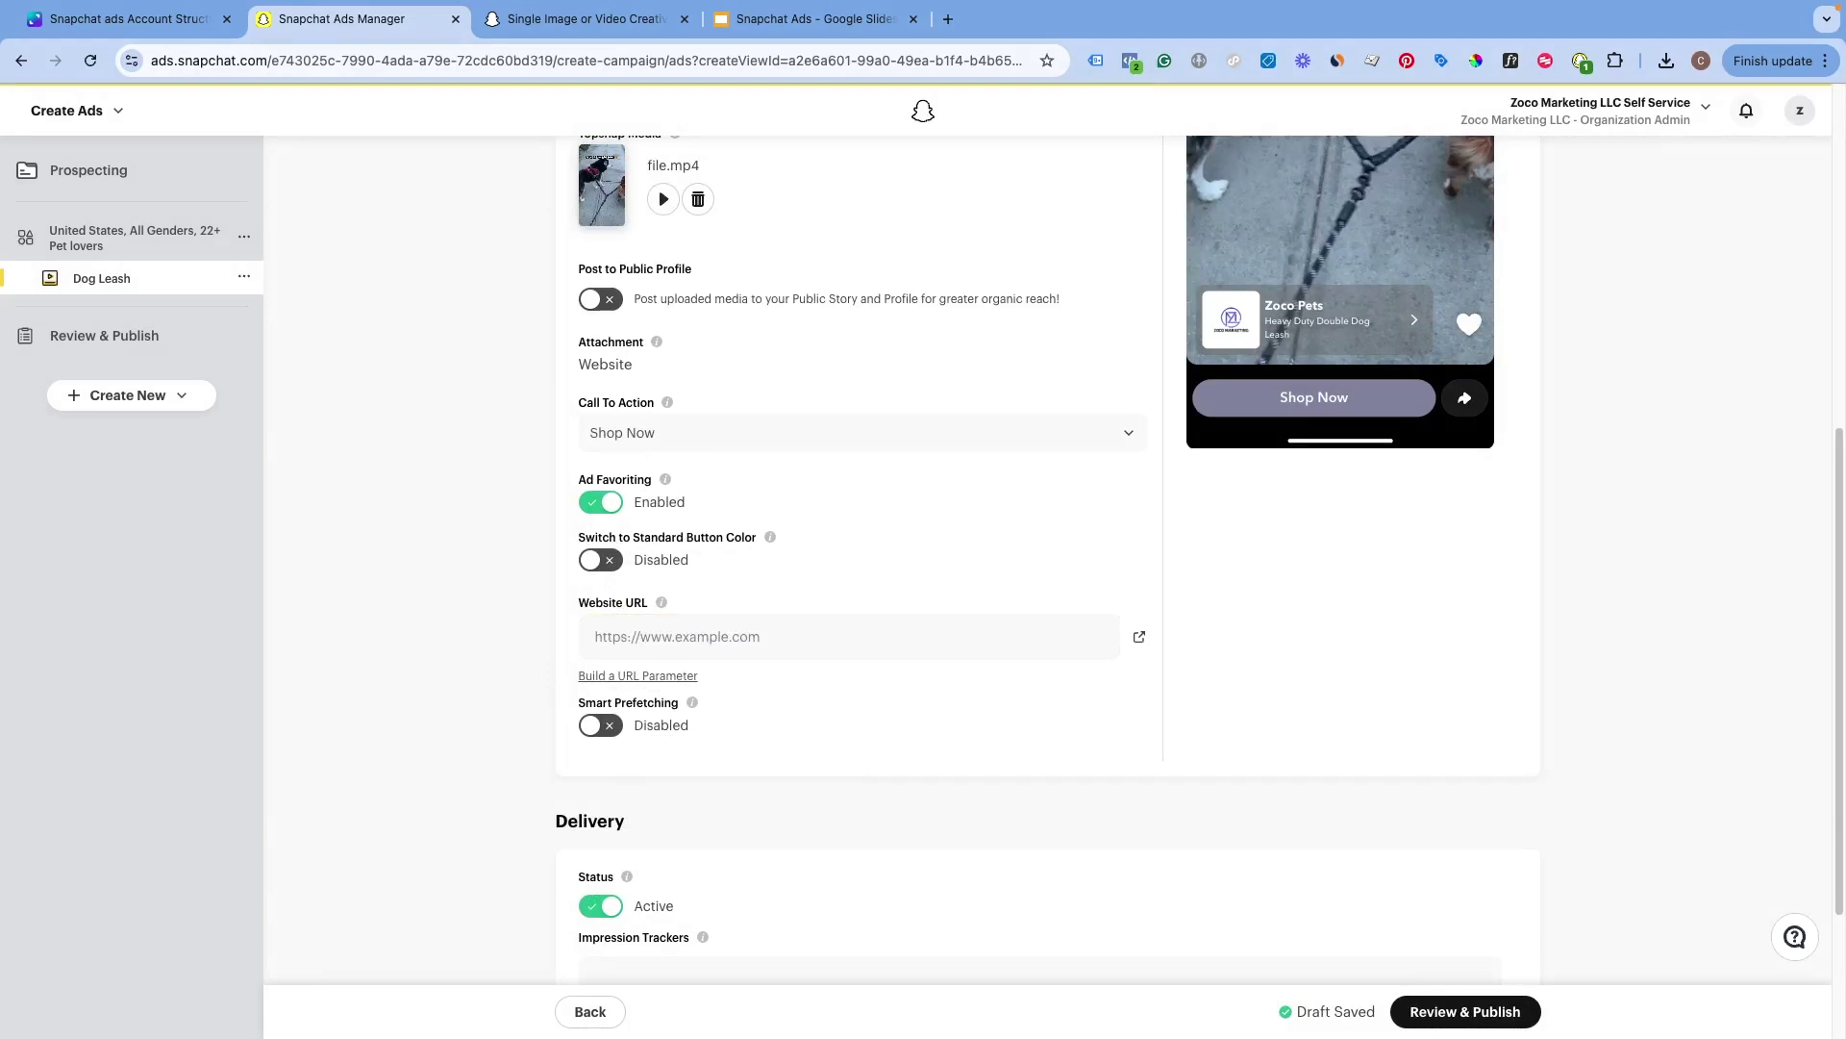
{"action": "type", "text": "https://shop.zocomarketing.com/"}
{"action": "scroll", "coordinate": [1048, 577], "scroll_direction": "down", "scroll_amount": 3}
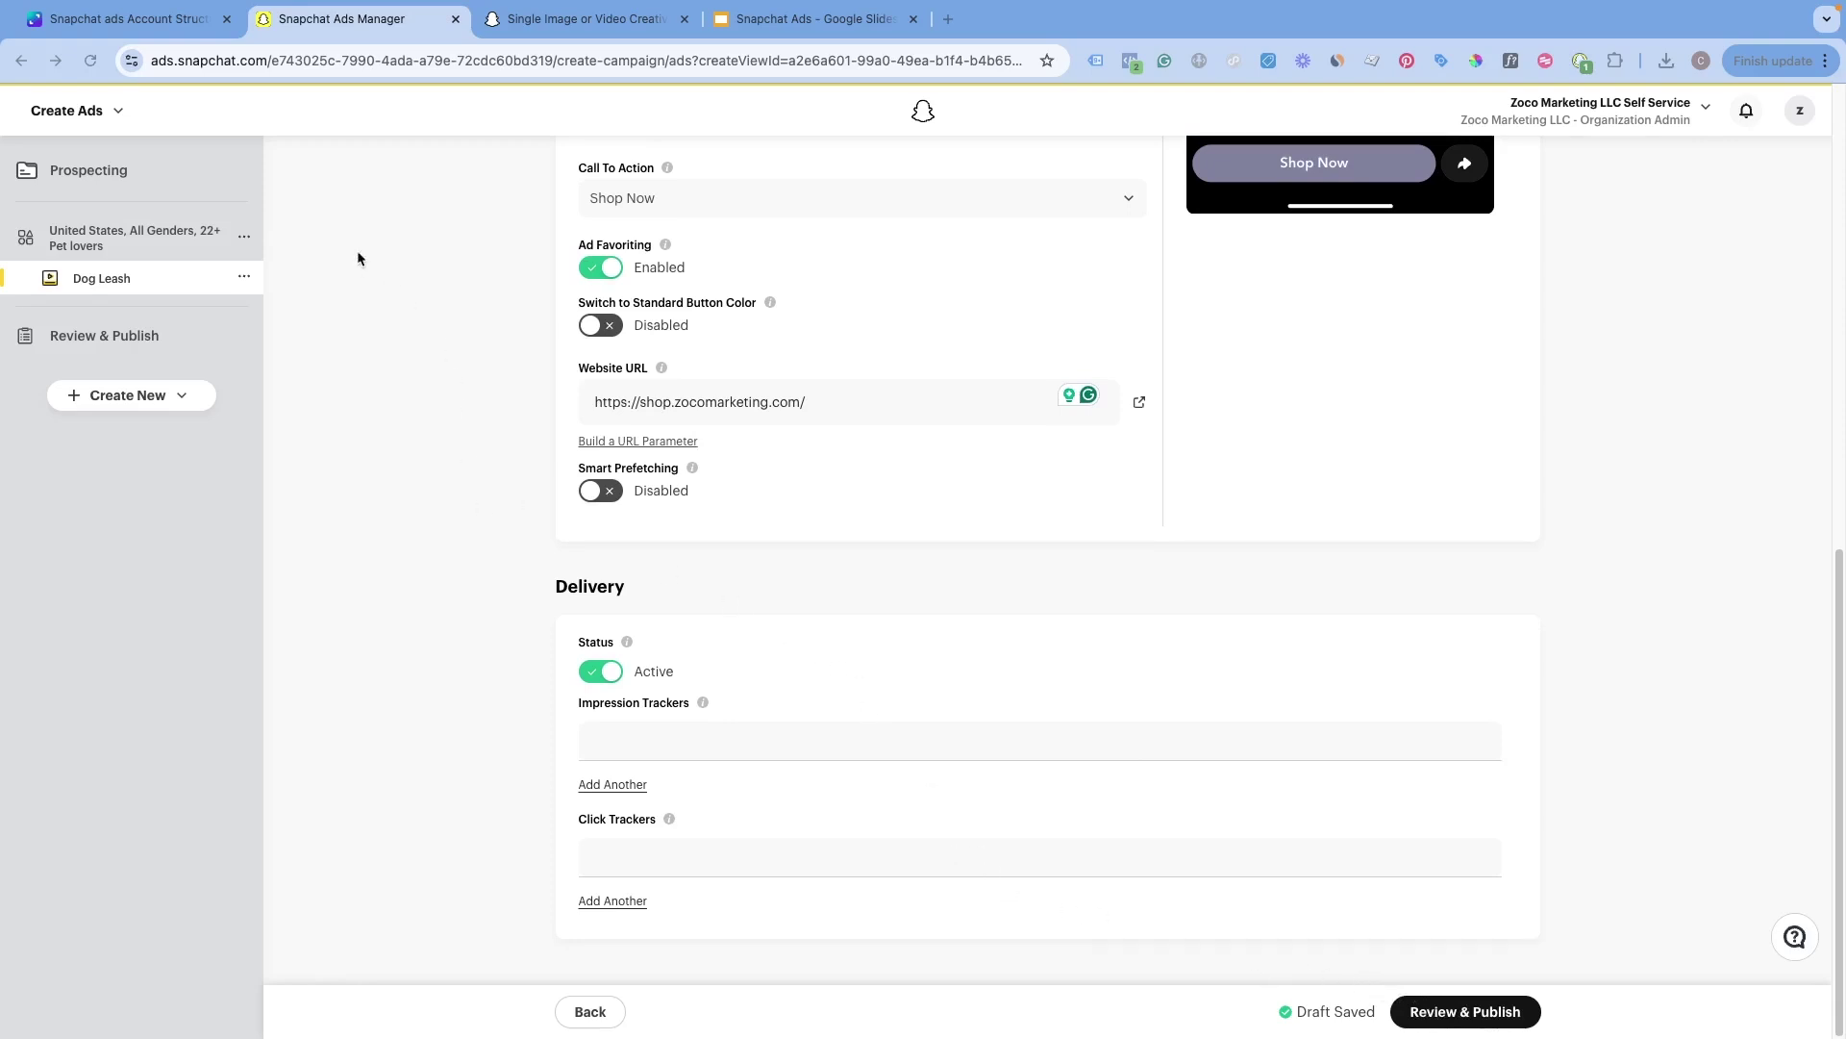
{"action": "left_click", "coordinate": [156, 24]}
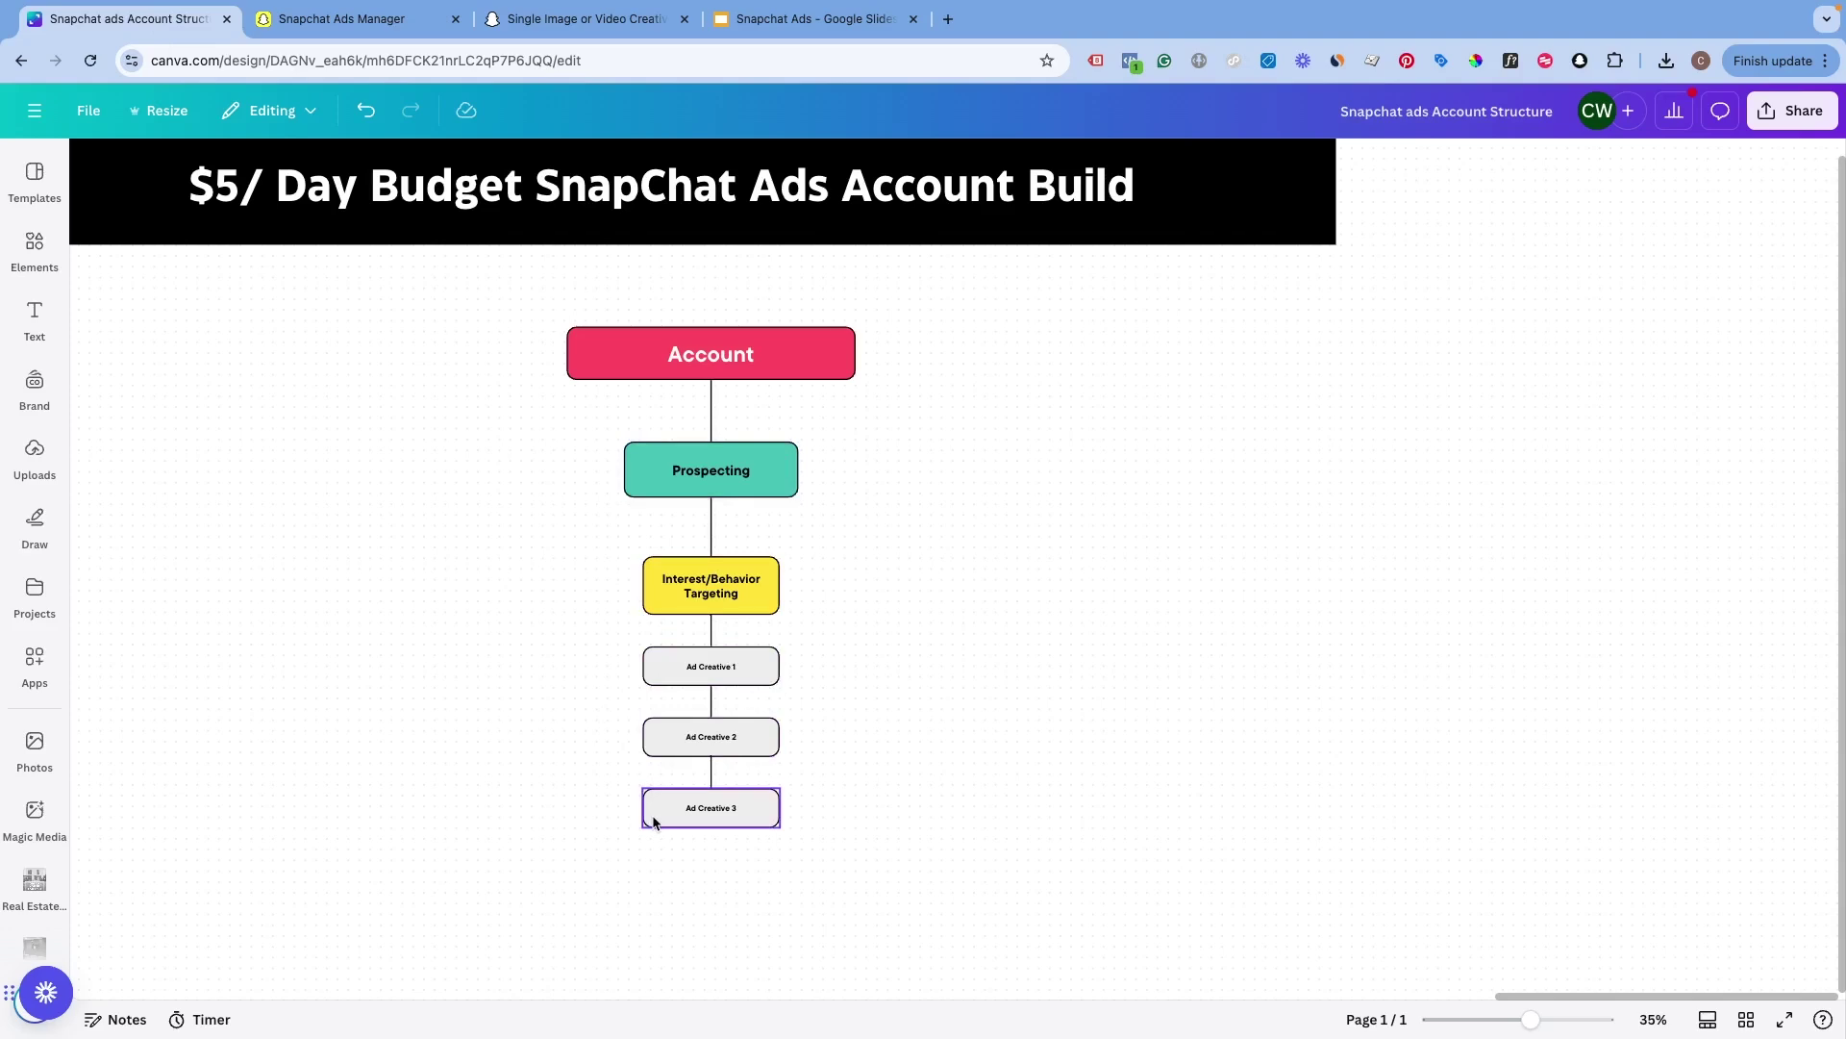
{"action": "scroll", "coordinate": [400, 215], "scroll_direction": "left", "scroll_amount": 4}
{"action": "scroll", "coordinate": [400, 215], "scroll_direction": "up", "scroll_amount": 2}
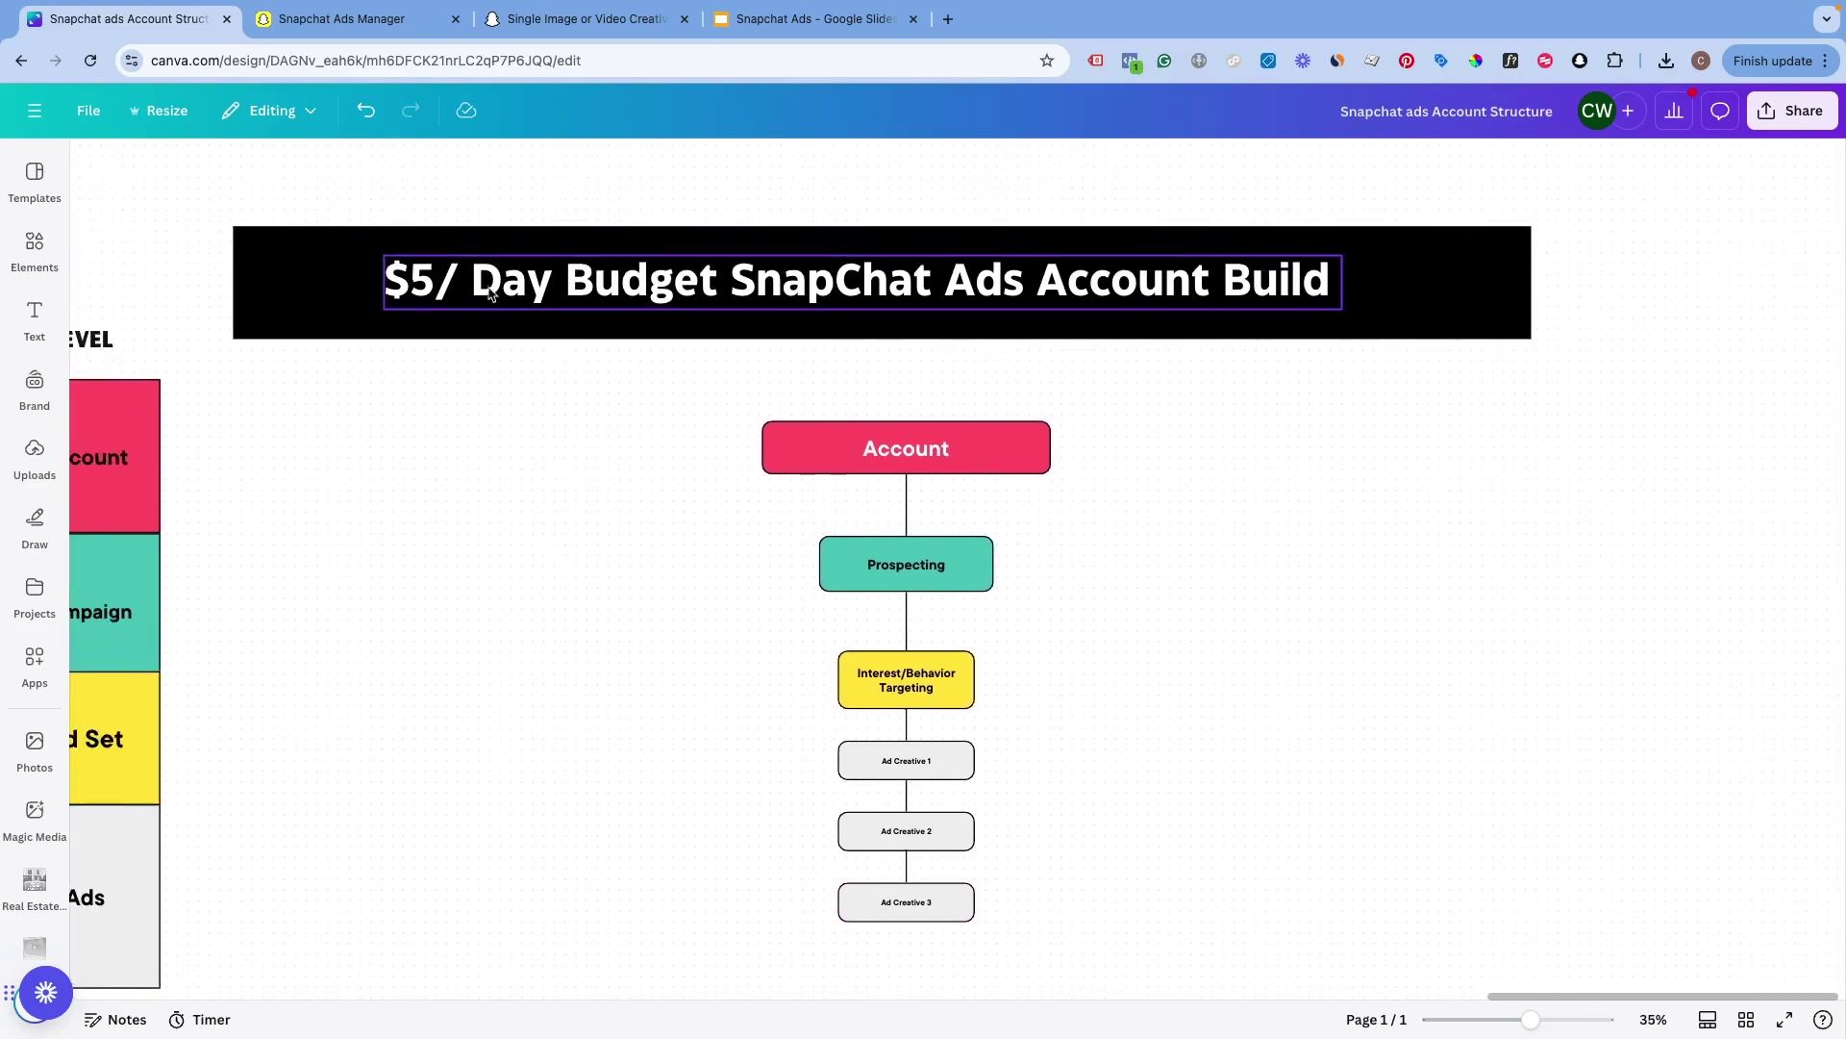
{"action": "left_click_drag", "start_coordinate": [1536, 1024], "coordinate": [1517, 1020]}
{"action": "scroll", "coordinate": [568, 350], "scroll_direction": "left", "scroll_amount": 10}
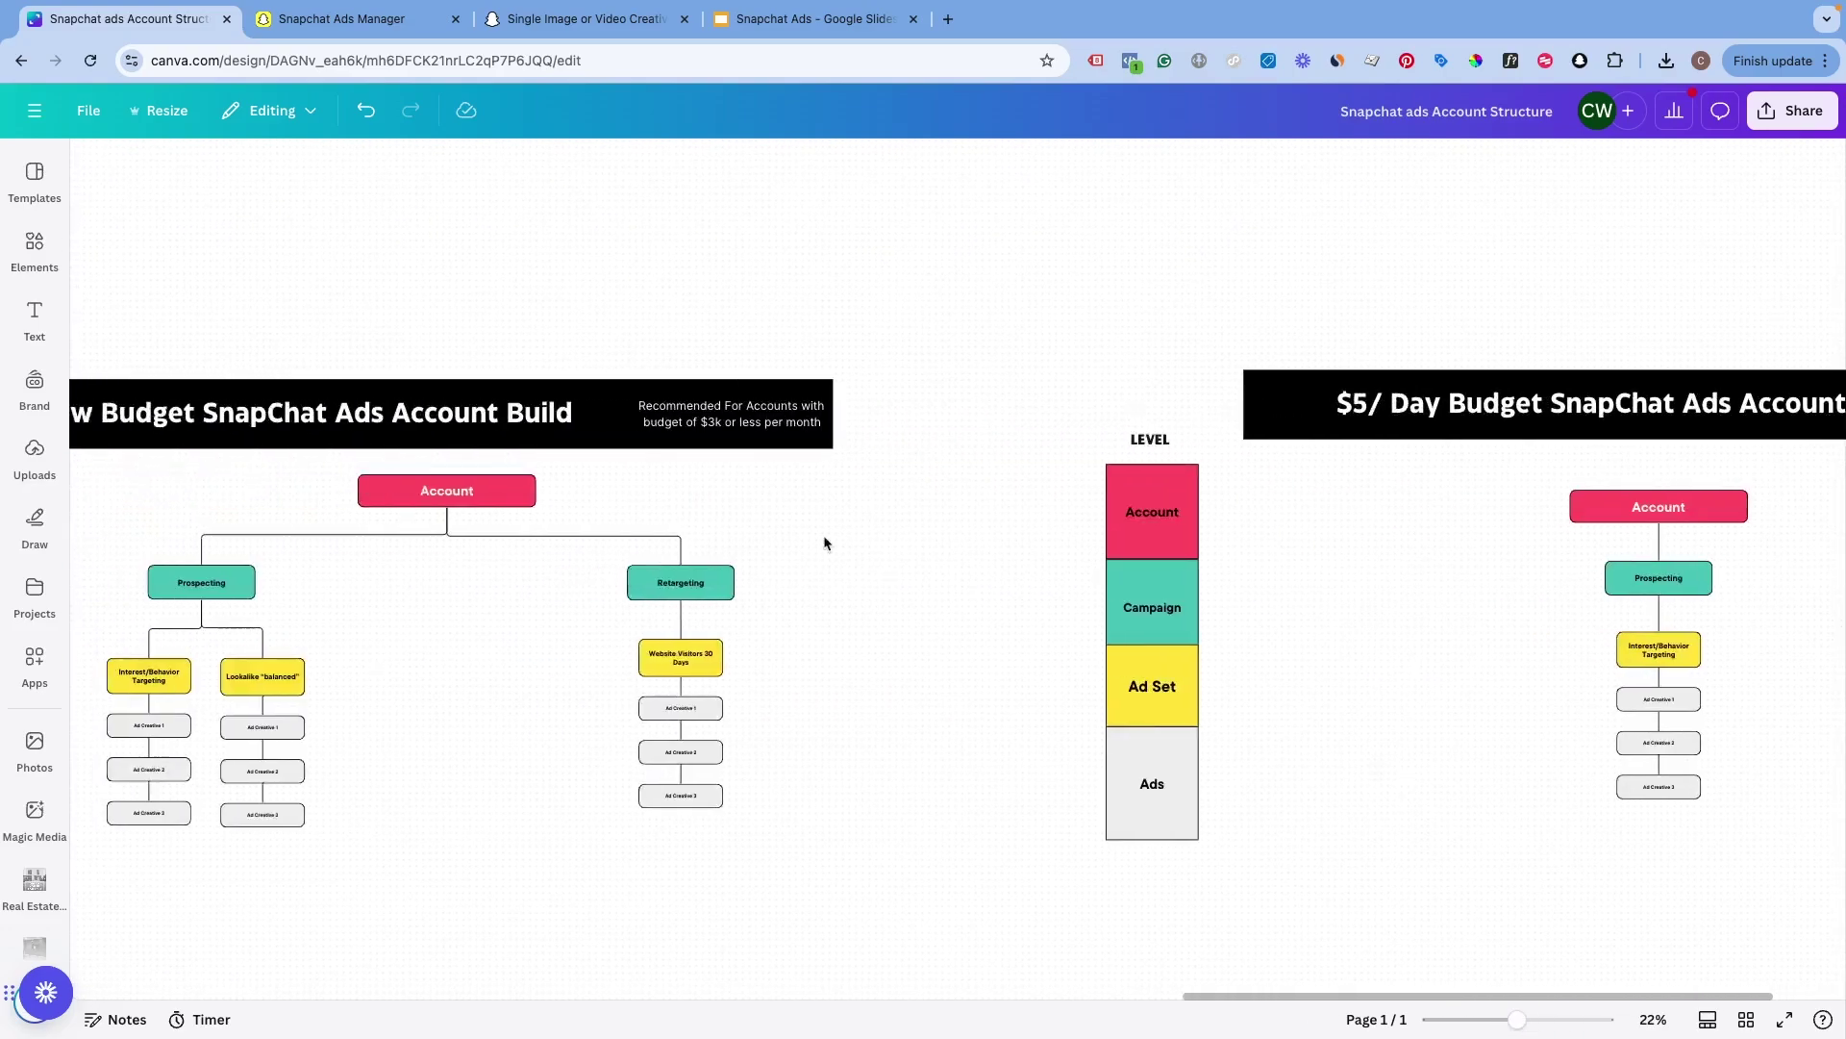
{"action": "scroll", "coordinate": [473, 497], "scroll_direction": "left", "scroll_amount": 20}
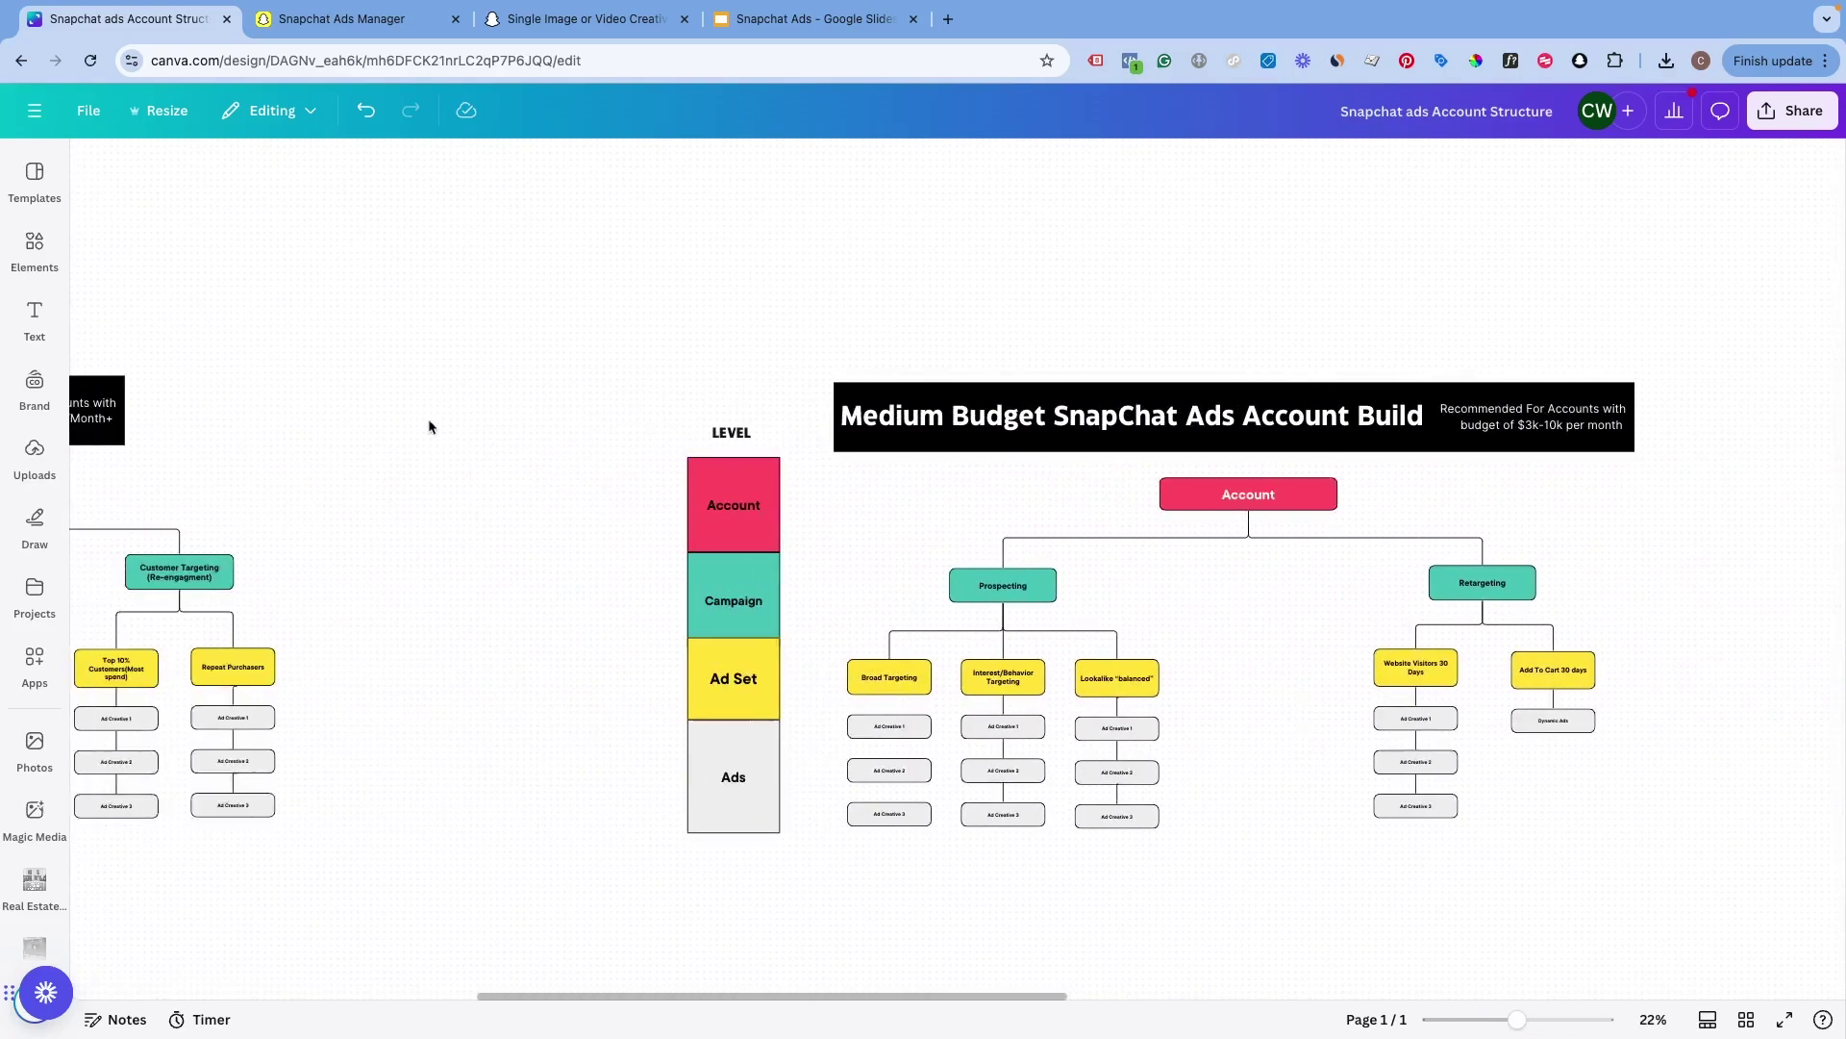
{"action": "scroll", "coordinate": [777, 461], "scroll_direction": "right", "scroll_amount": 20}
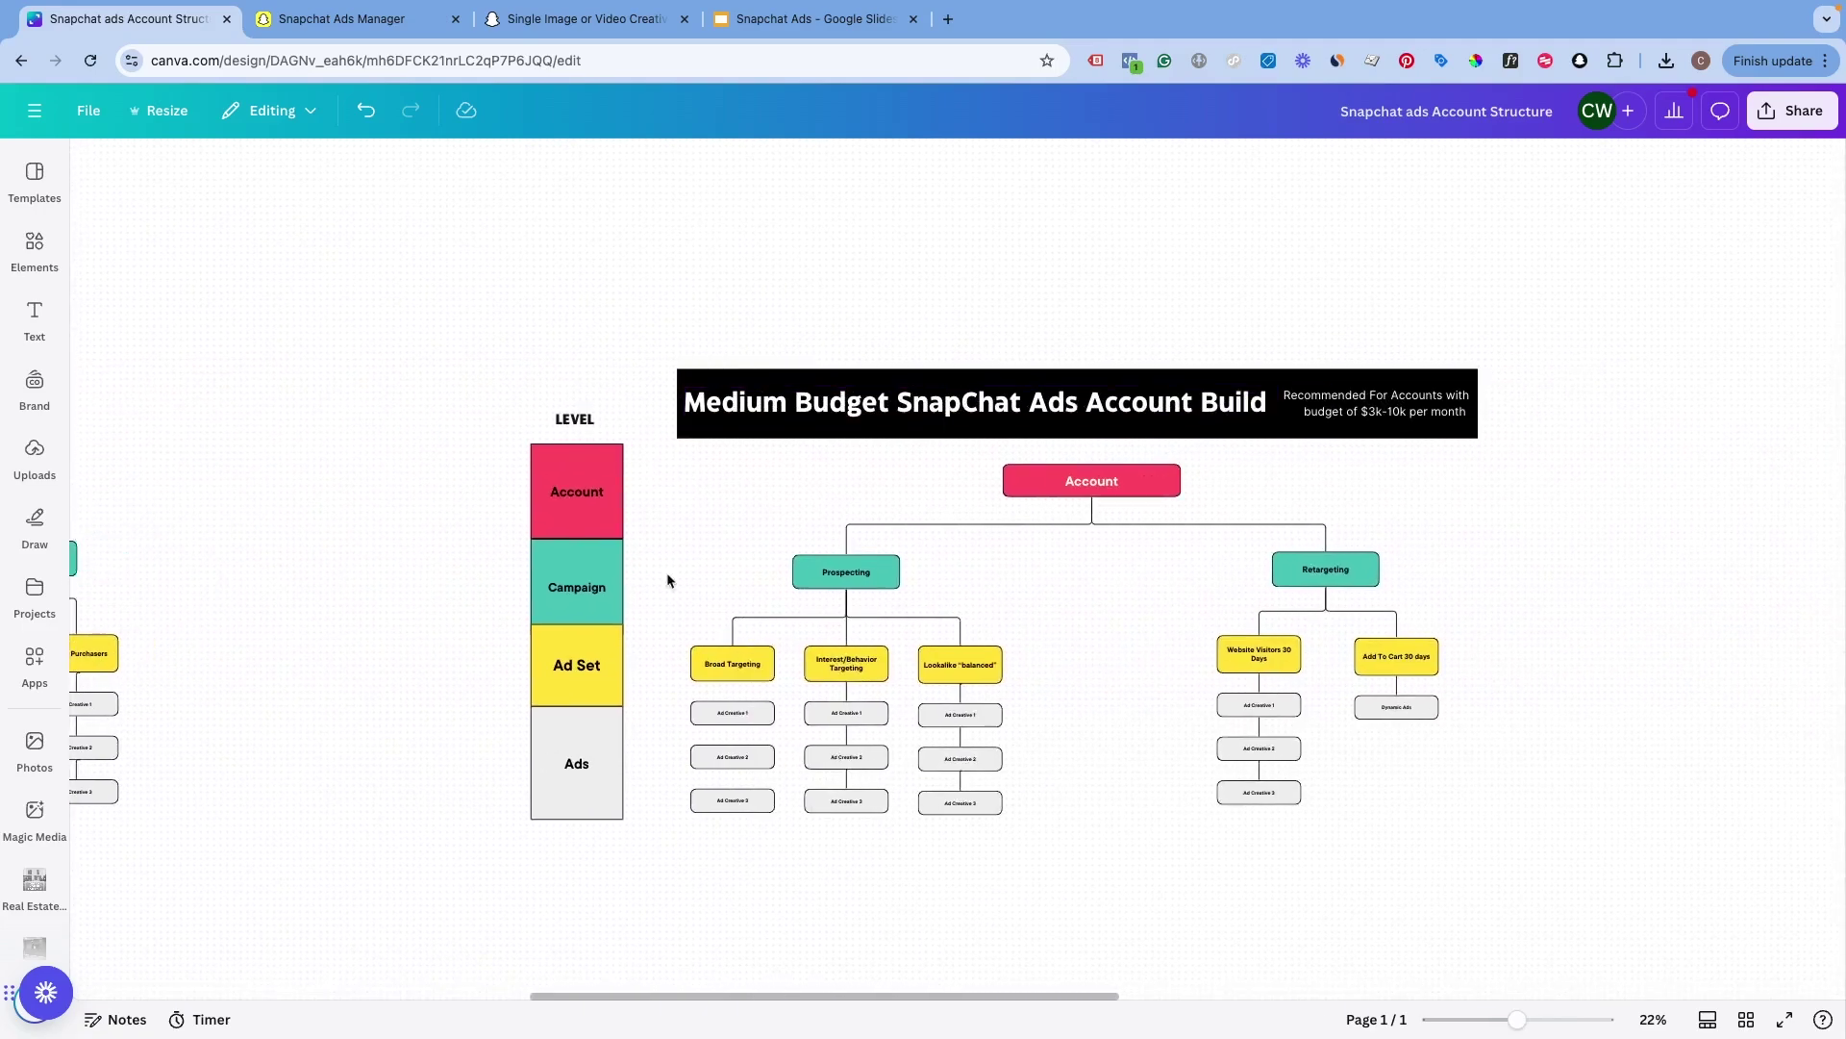
{"action": "scroll", "coordinate": [1010, 556], "scroll_direction": "right", "scroll_amount": 15}
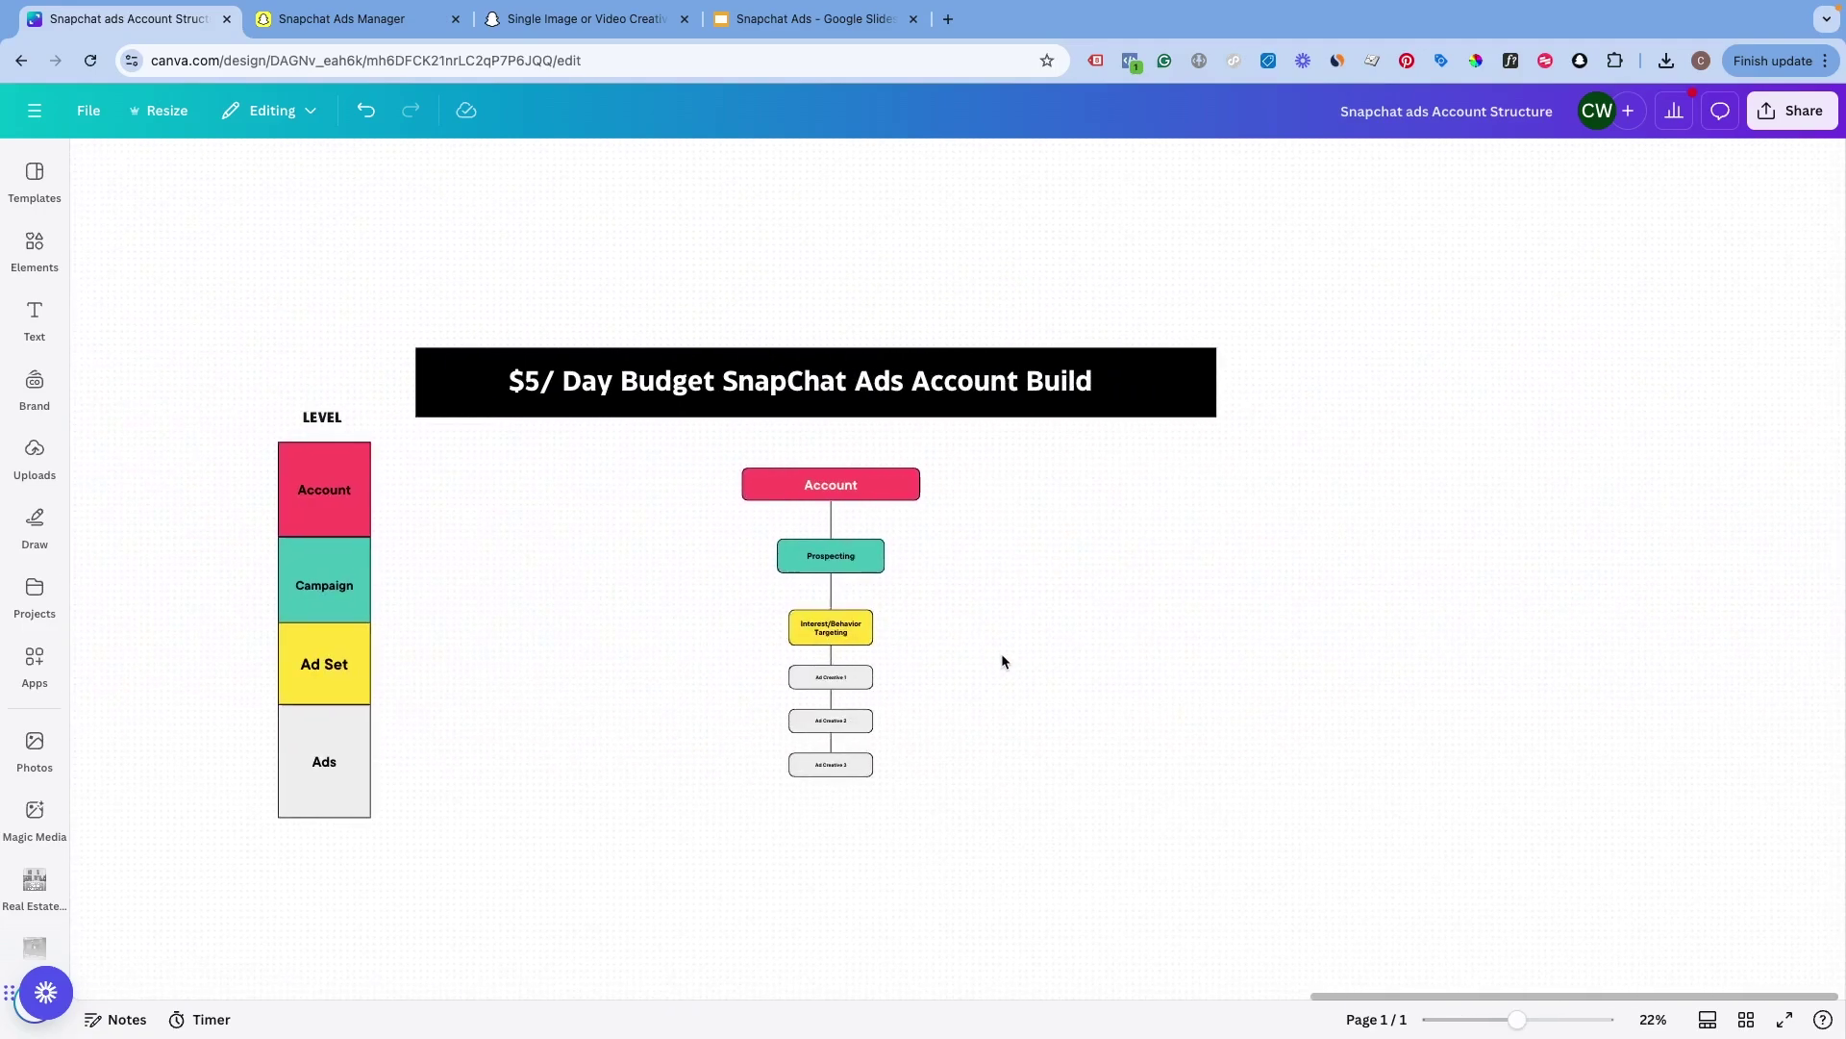